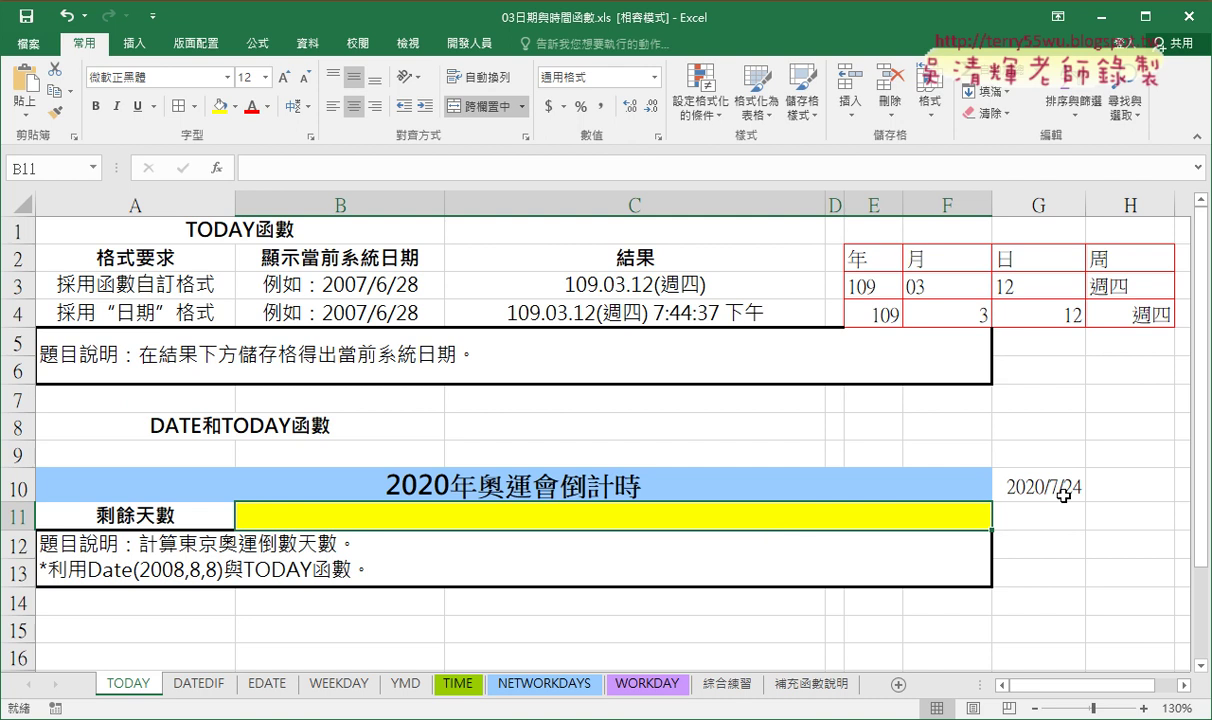
Preview the Olympic date in G10 as a General serial number, then cancel without changing it.
{"action": "left_click", "coordinate": [1007, 470]}
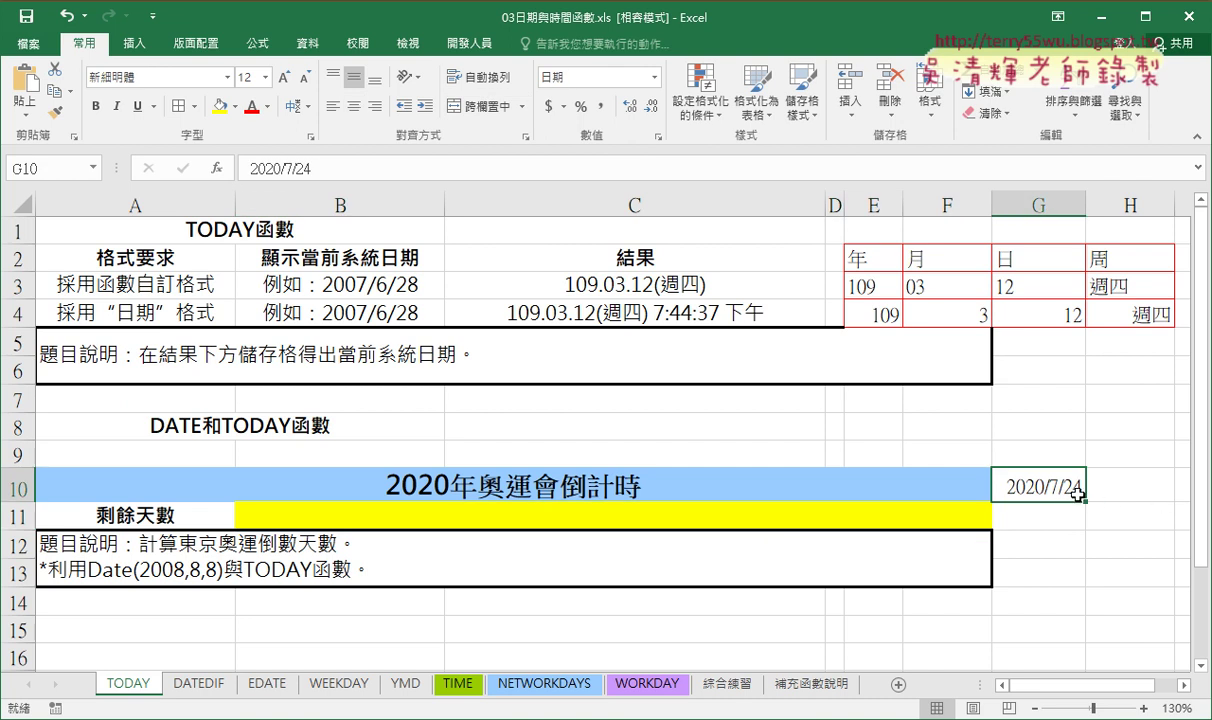
{"action": "left_click", "coordinate": [790, 518]}
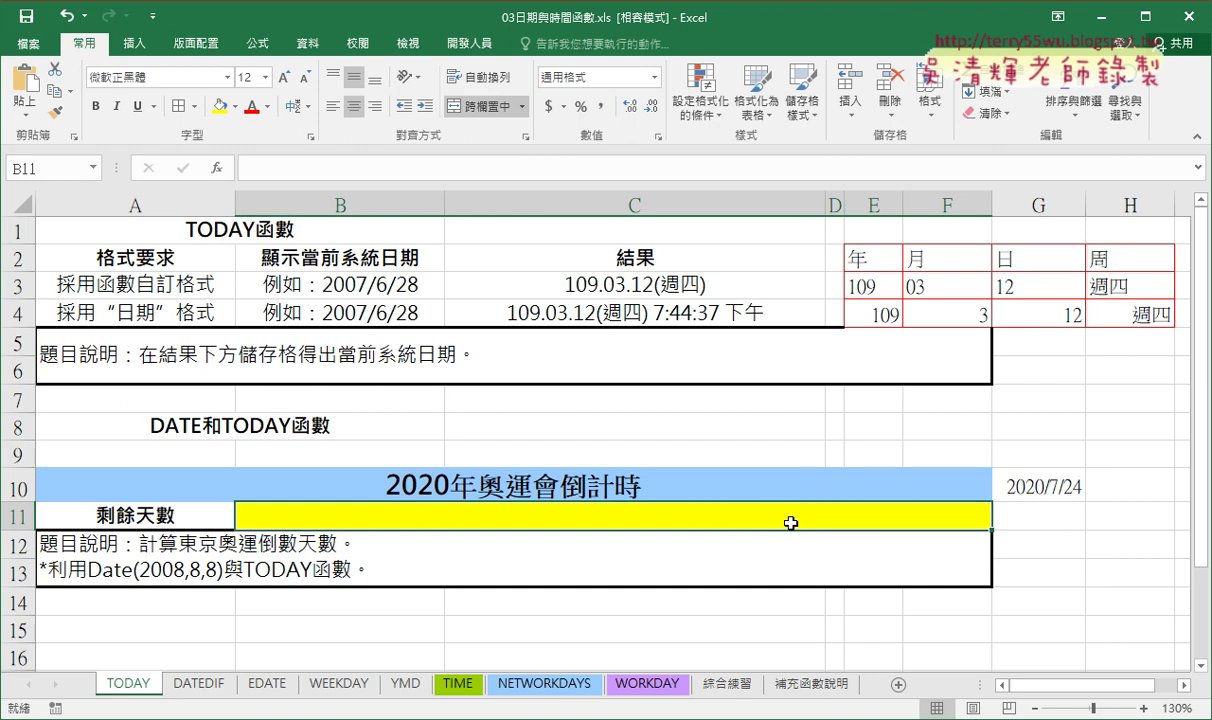
{"action": "left_click", "coordinate": [1040, 488]}
{"action": "right_click", "coordinate": [1050, 490]}
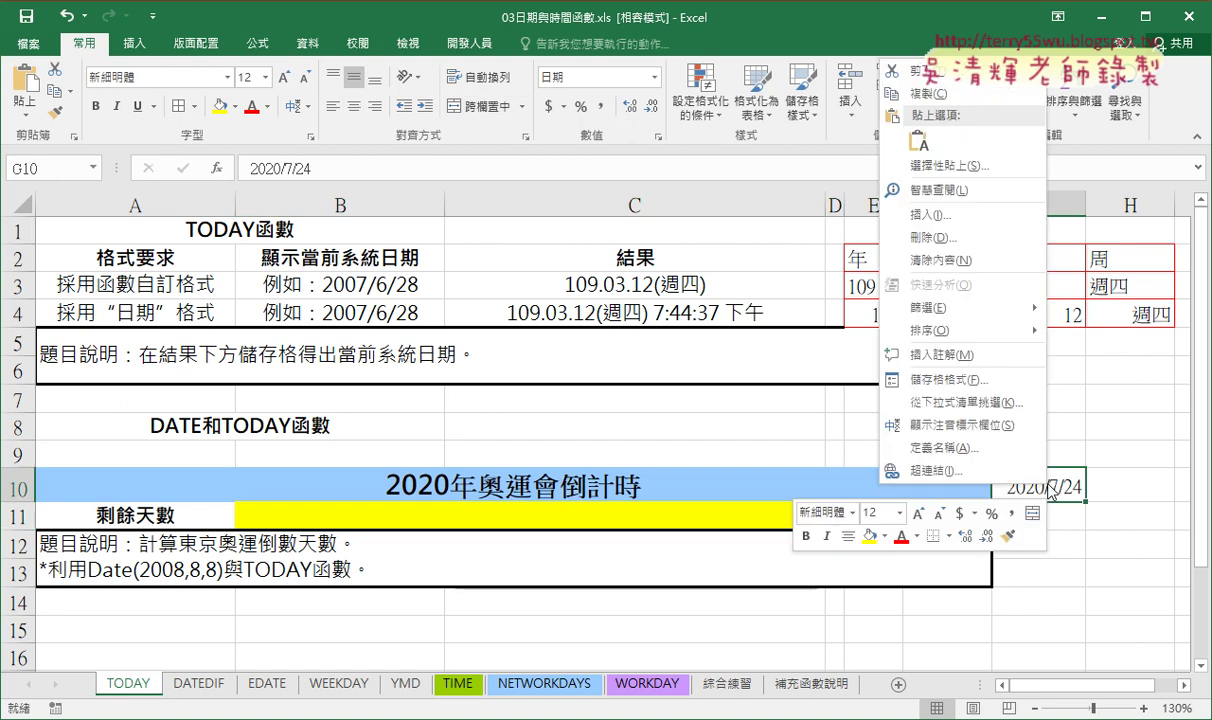
{"action": "left_click", "coordinate": [948, 380]}
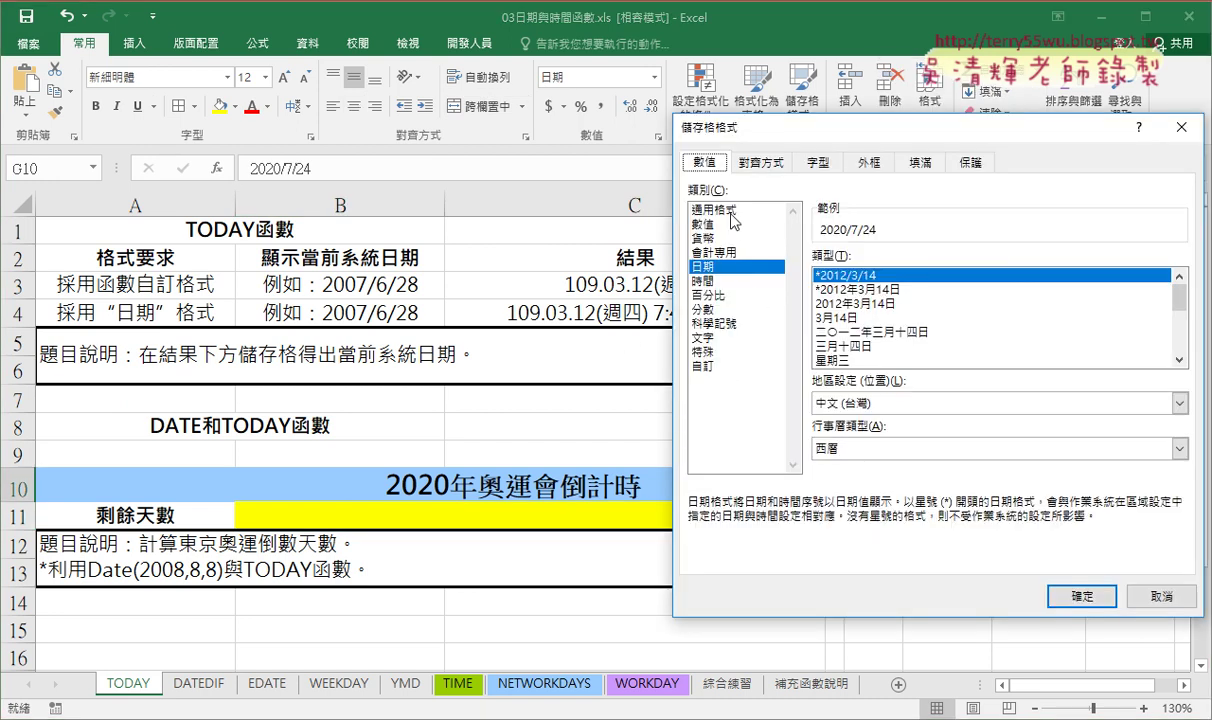
{"action": "left_click", "coordinate": [732, 212]}
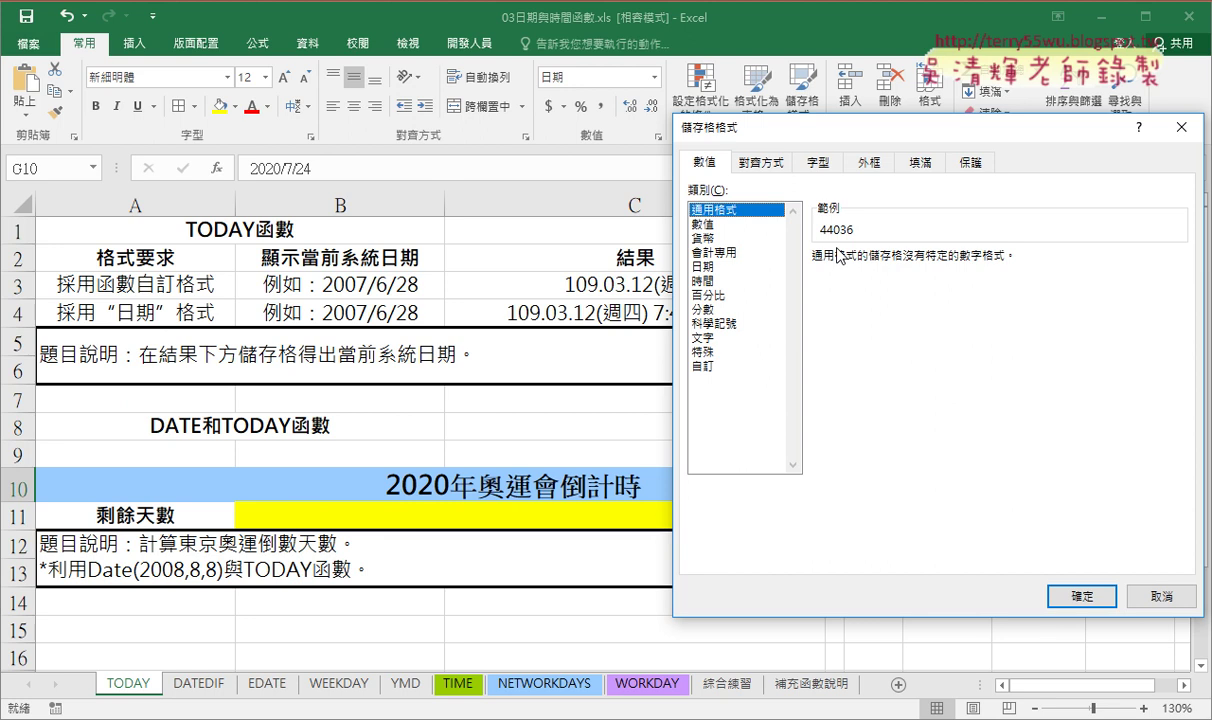
{"action": "left_click", "coordinate": [1162, 596]}
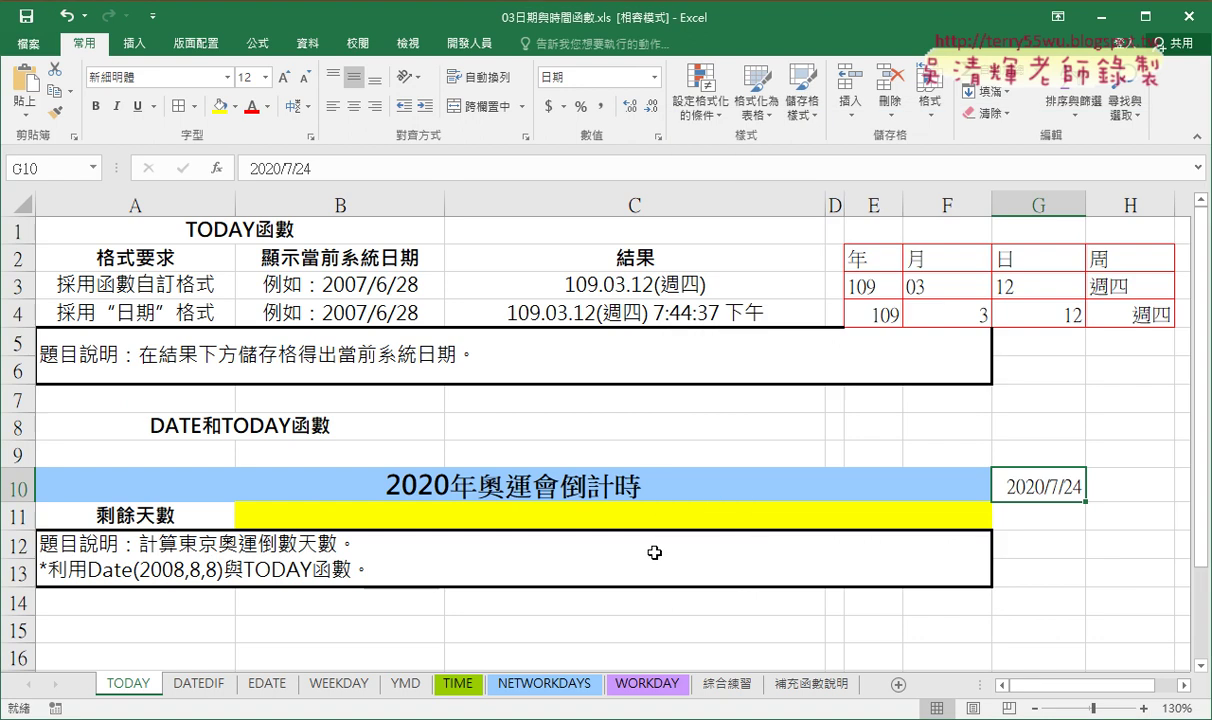
Enter =G10-C3 in B11 to show the 134 days left until the Olympics.
{"action": "left_click", "coordinate": [572, 516]}
{"action": "left_click", "coordinate": [312, 170]}
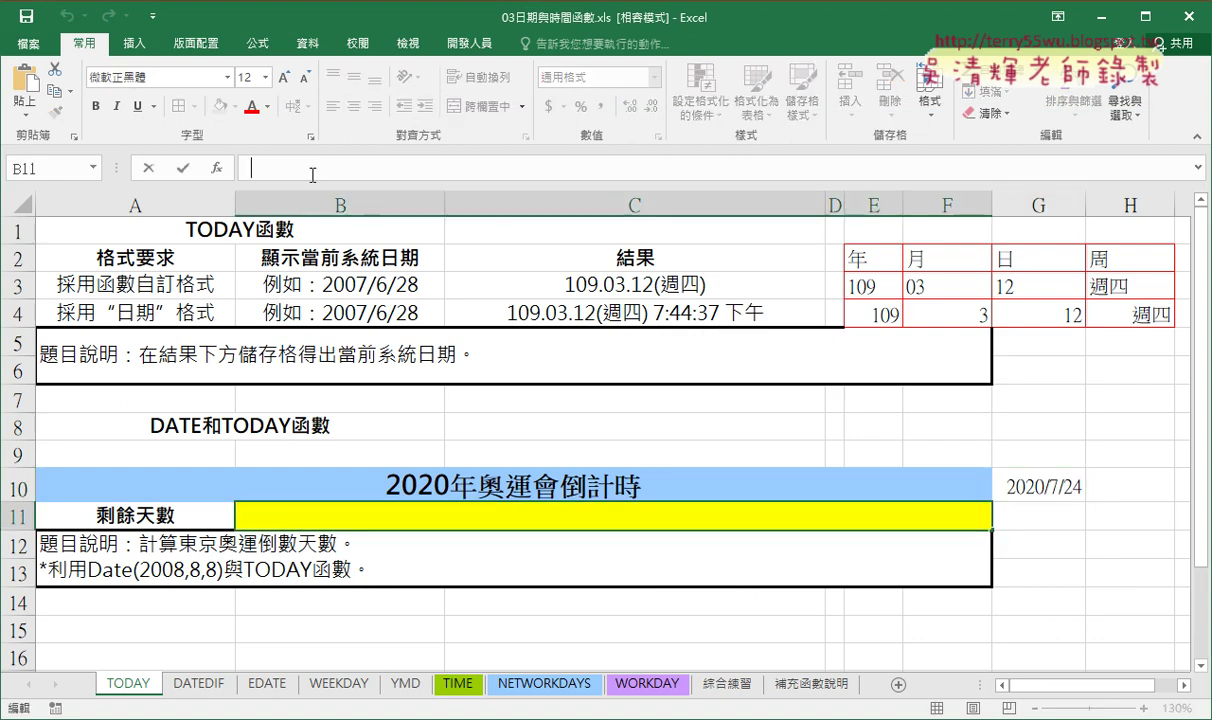
{"action": "type", "text": "ㄦ"}
{"action": "key", "text": "BackSpace"}
{"action": "type", "text": "="}
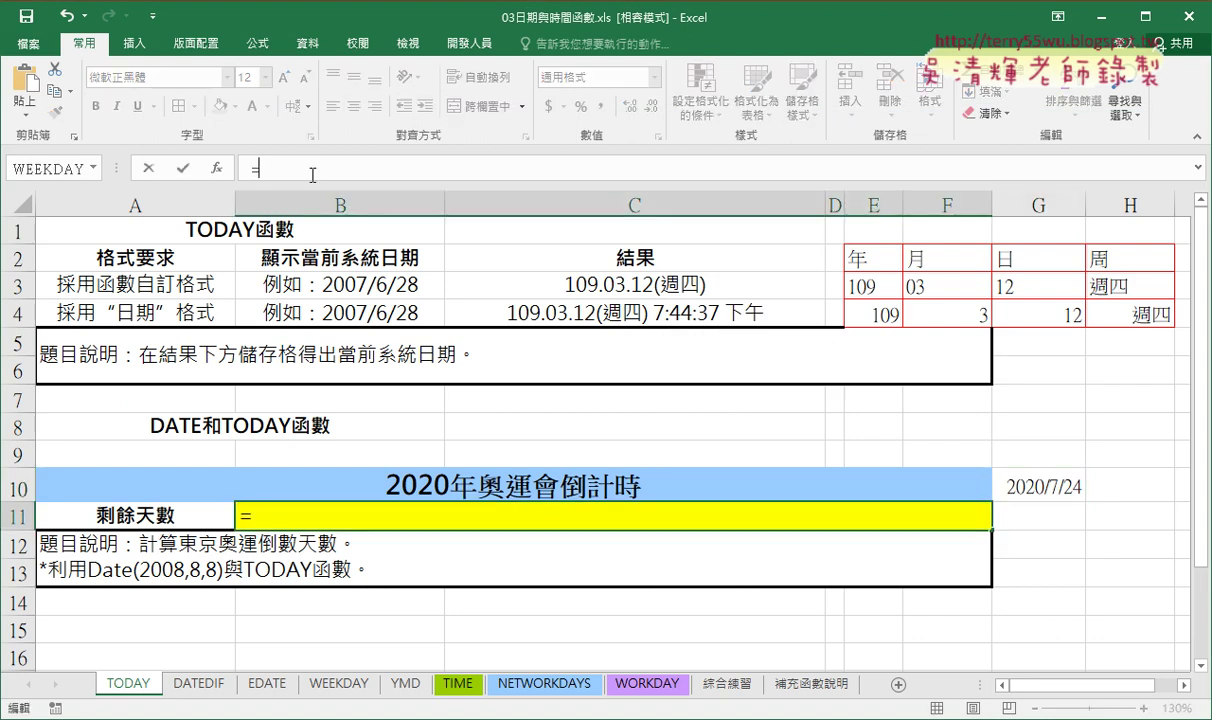
{"action": "left_click", "coordinate": [1031, 491]}
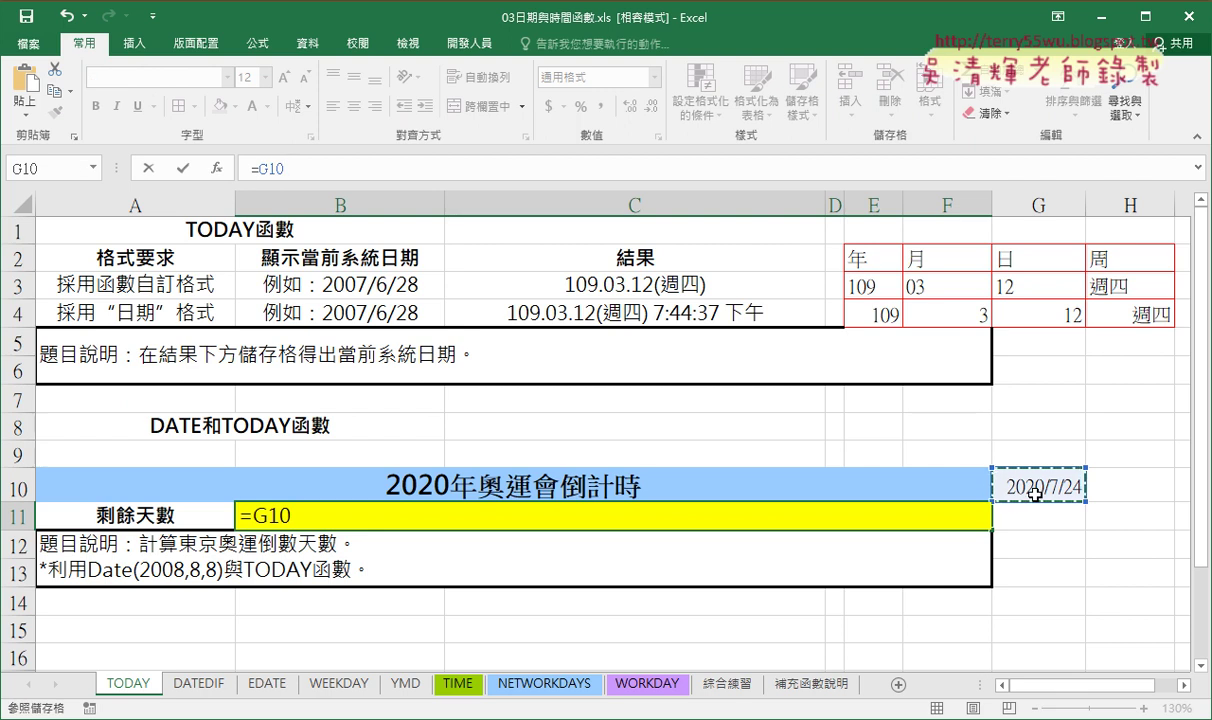
{"action": "type", "text": "-"}
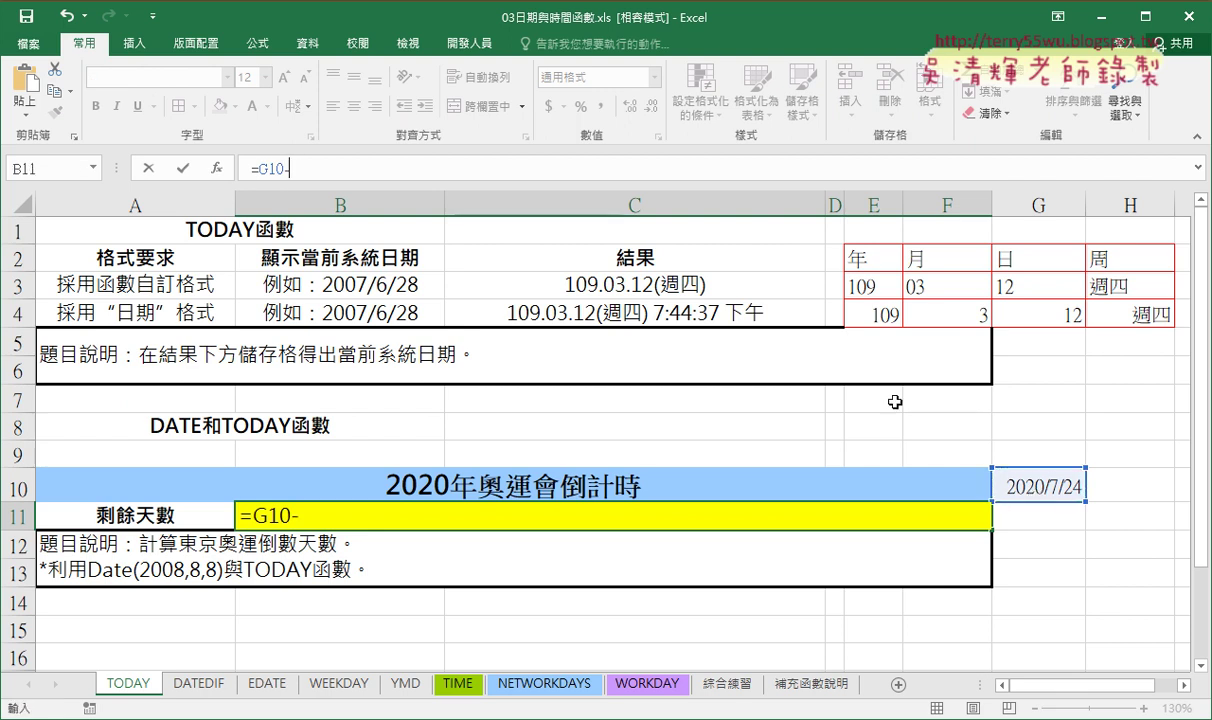
{"action": "left_click", "coordinate": [669, 286]}
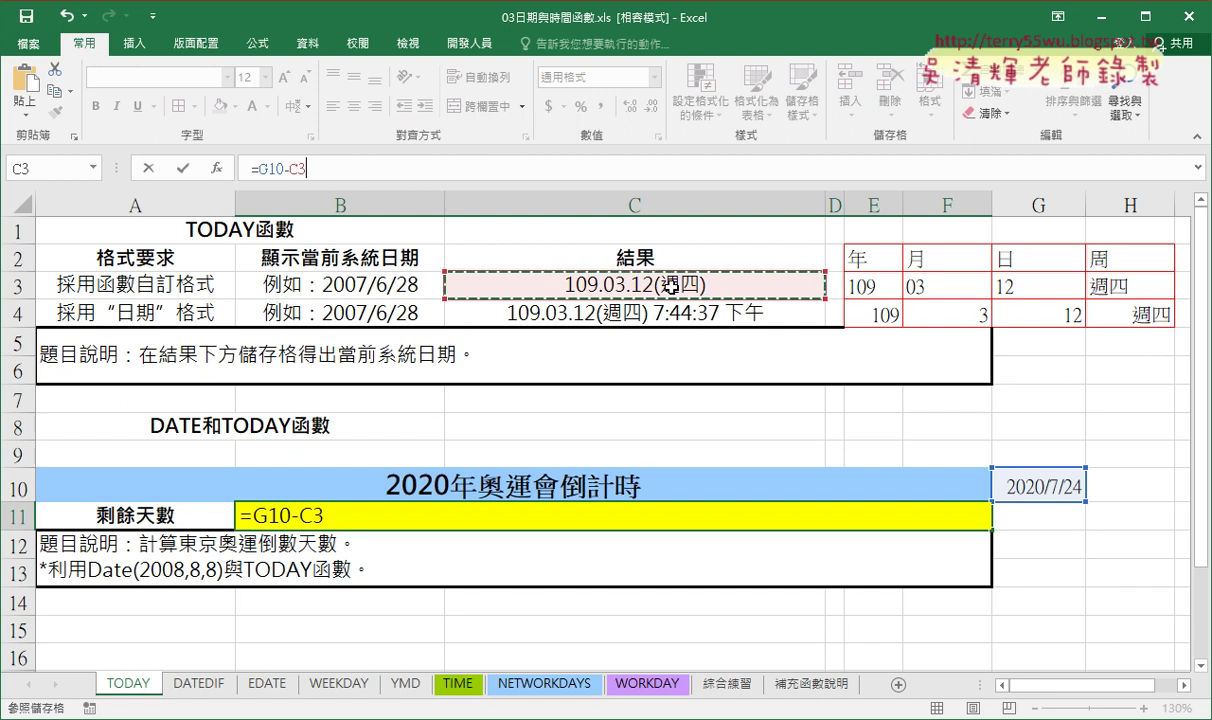
{"action": "left_click", "coordinate": [182, 169]}
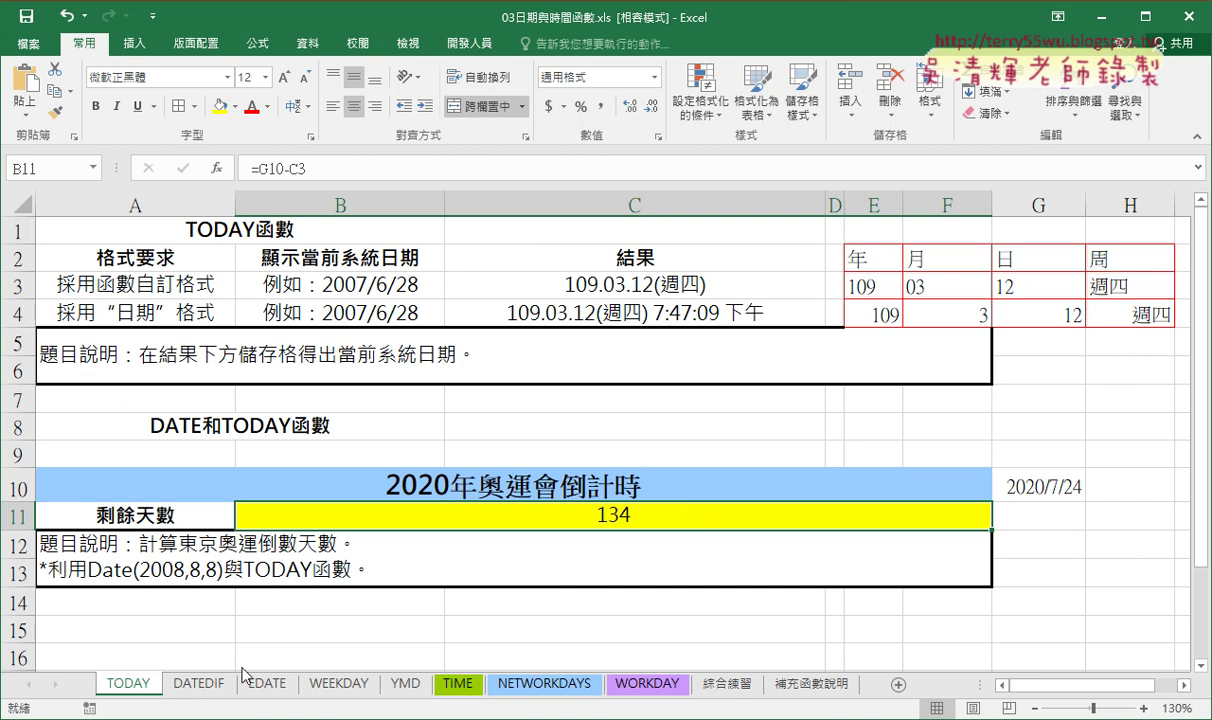
Switch to the DATEDIF sheet and review the Y, M, D, YM, YD and MD codes in F3:F8.
{"action": "left_click", "coordinate": [205, 685]}
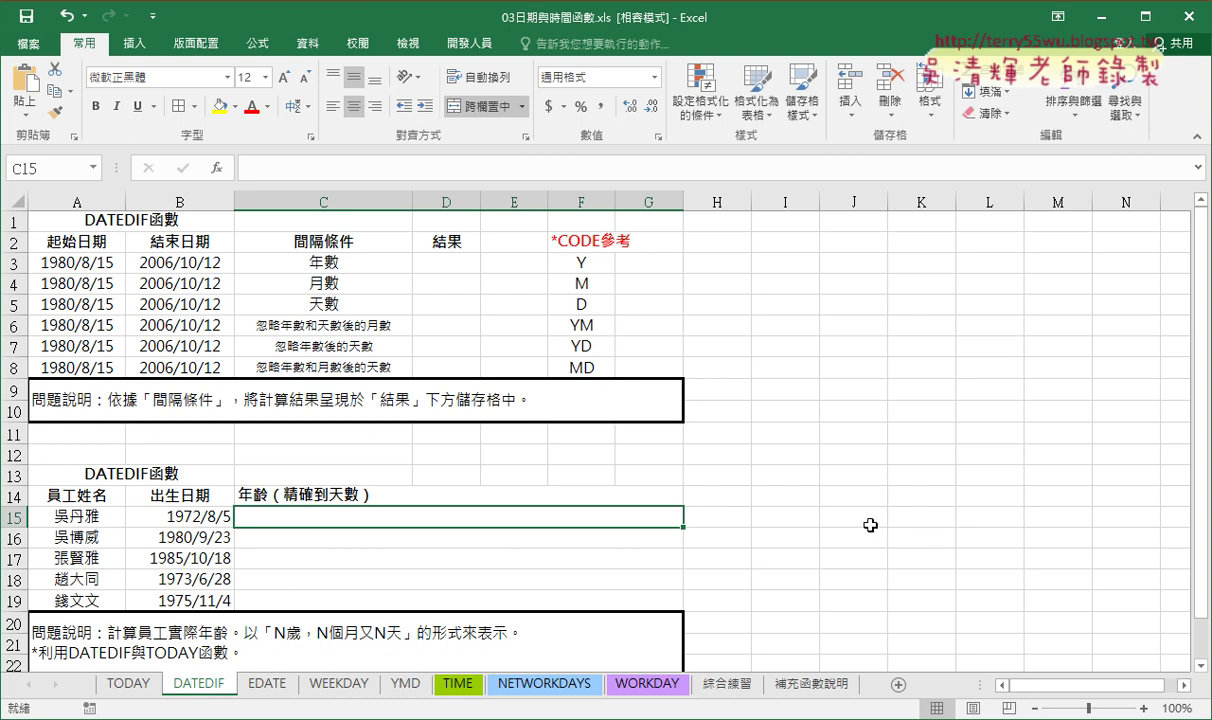
{"action": "left_click", "coordinate": [597, 260]}
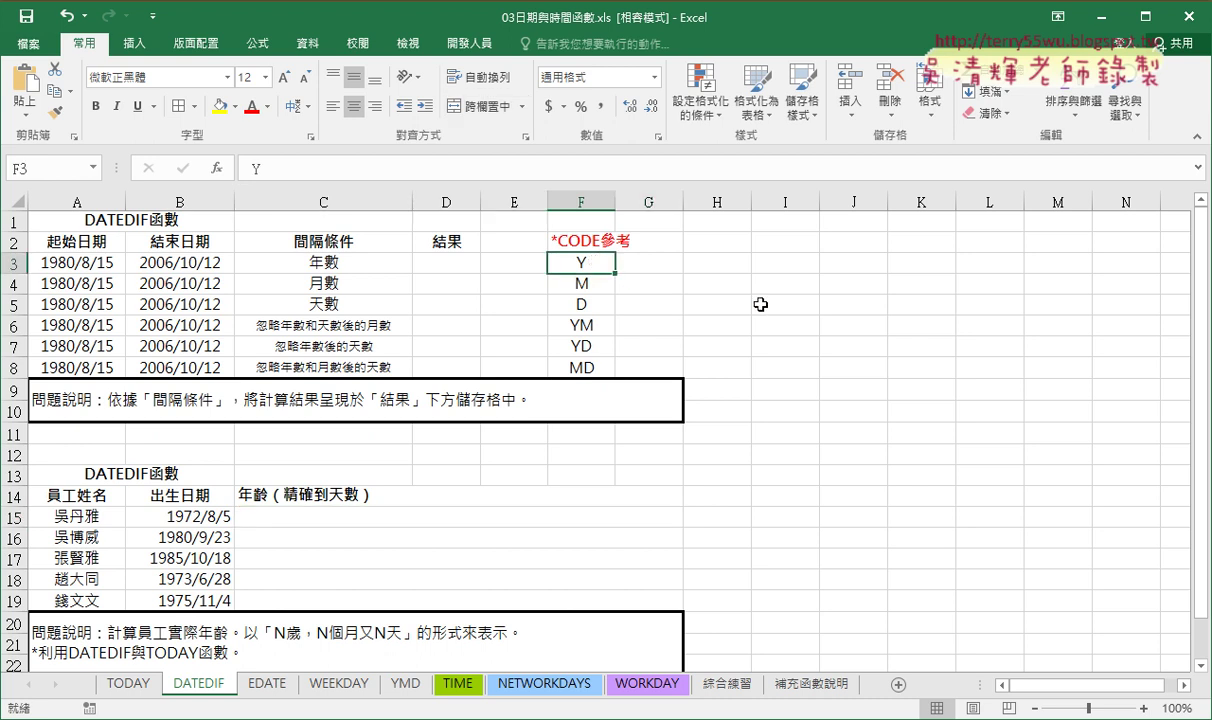
{"action": "left_click", "coordinate": [555, 280]}
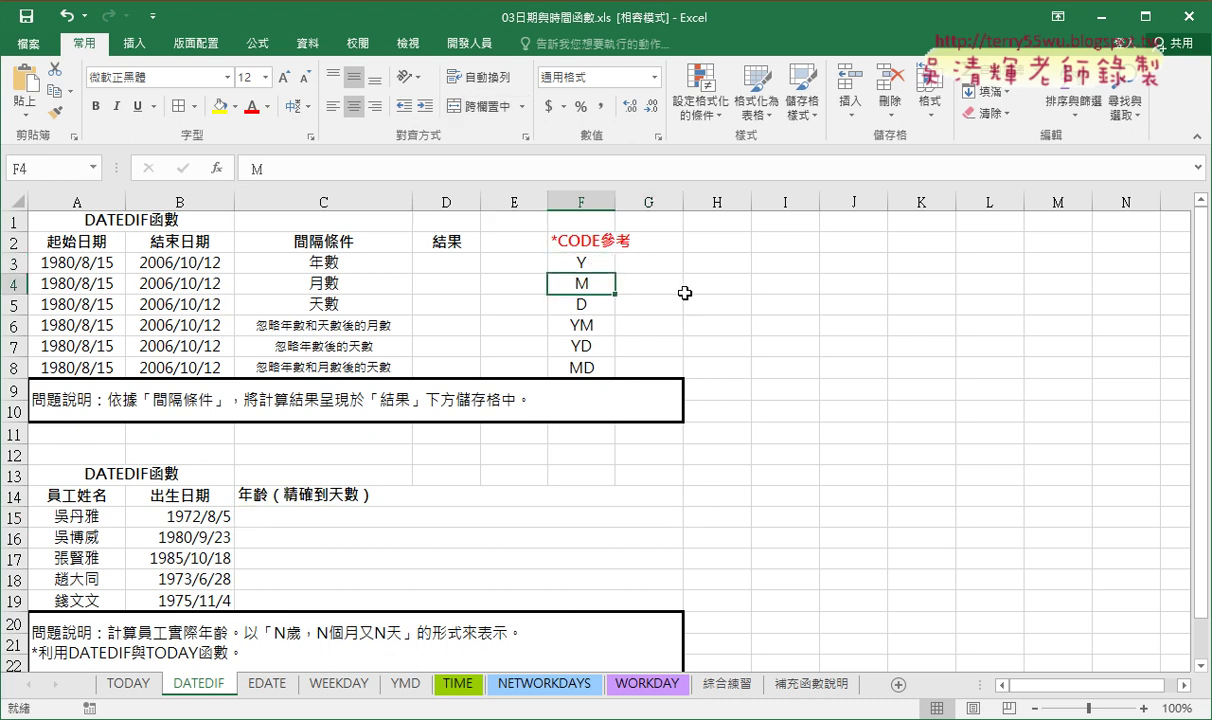
{"action": "left_click", "coordinate": [578, 310]}
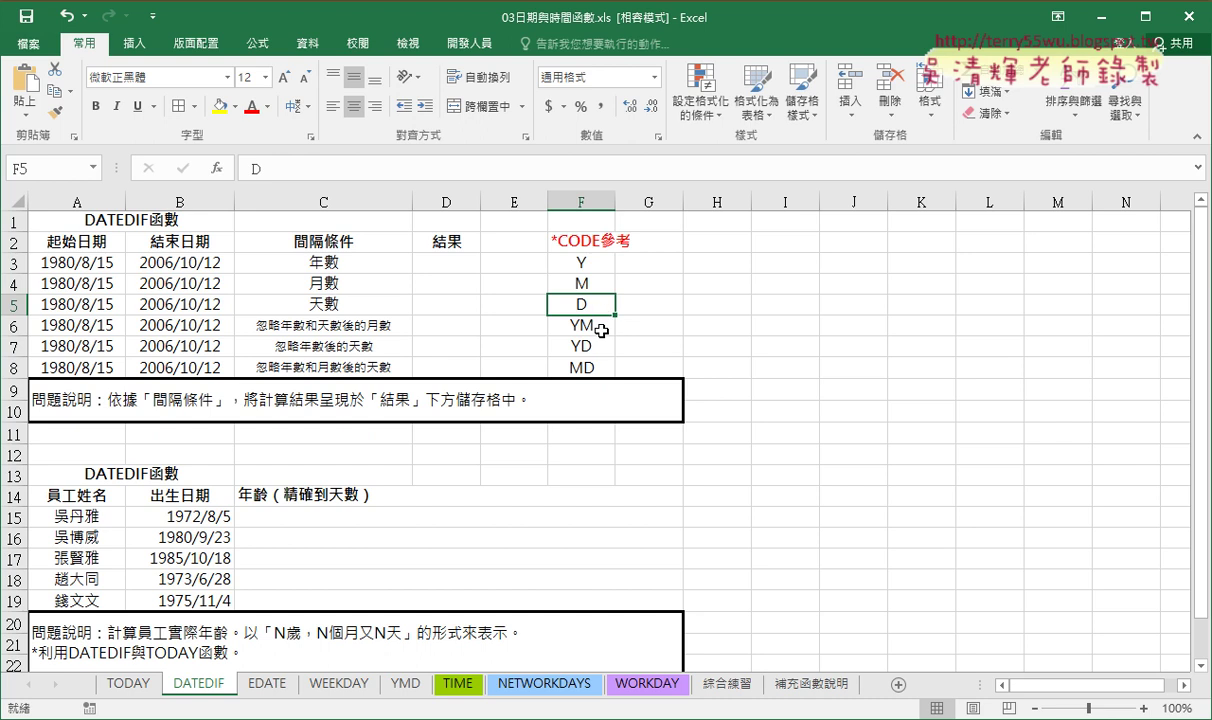
{"action": "left_click", "coordinate": [598, 325]}
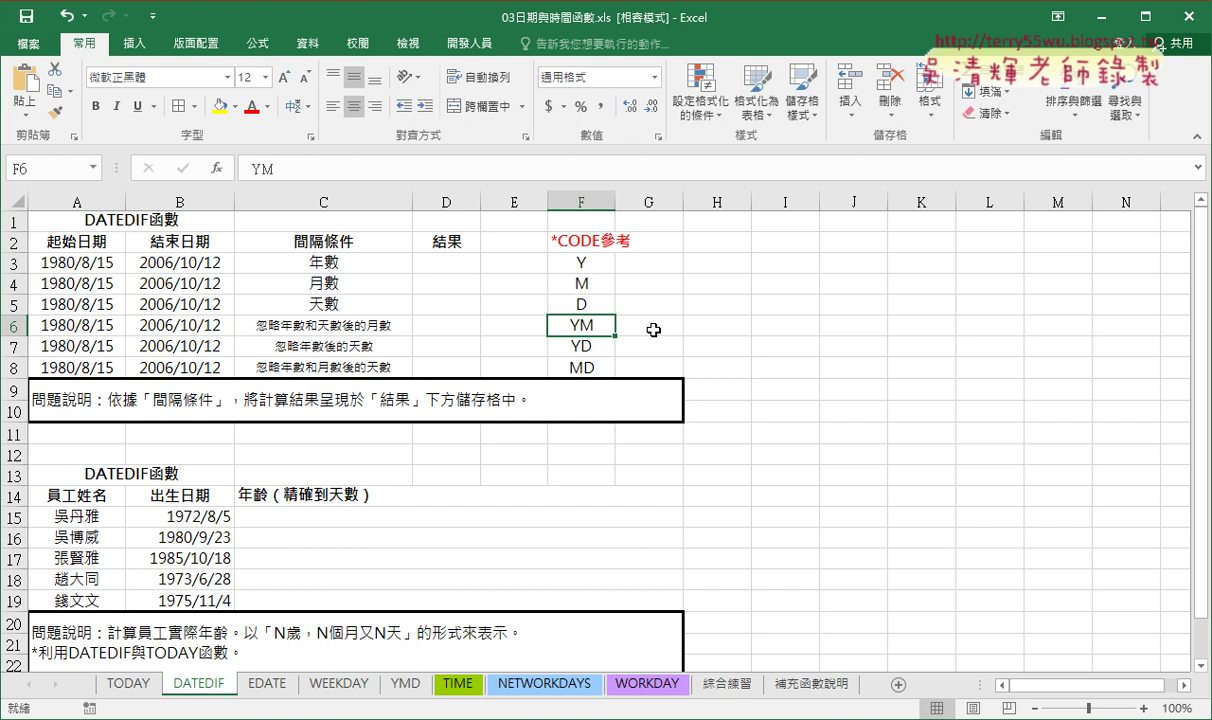
{"action": "left_click", "coordinate": [565, 346]}
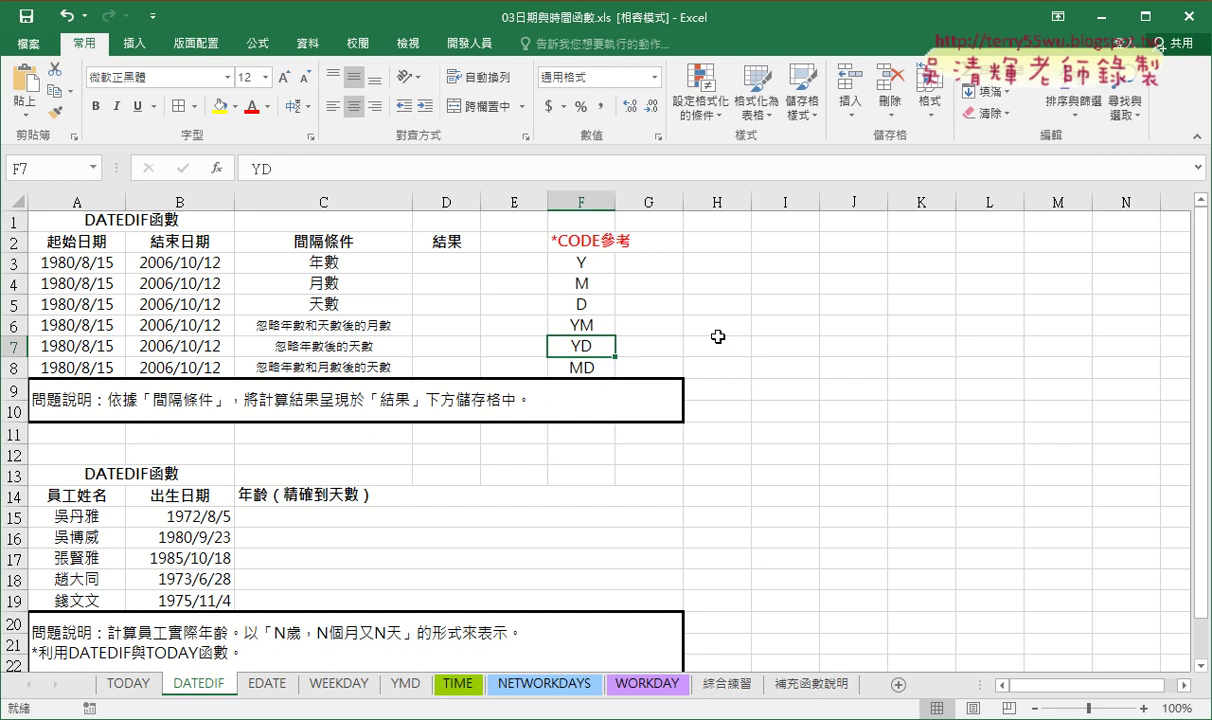
{"action": "left_click", "coordinate": [590, 369]}
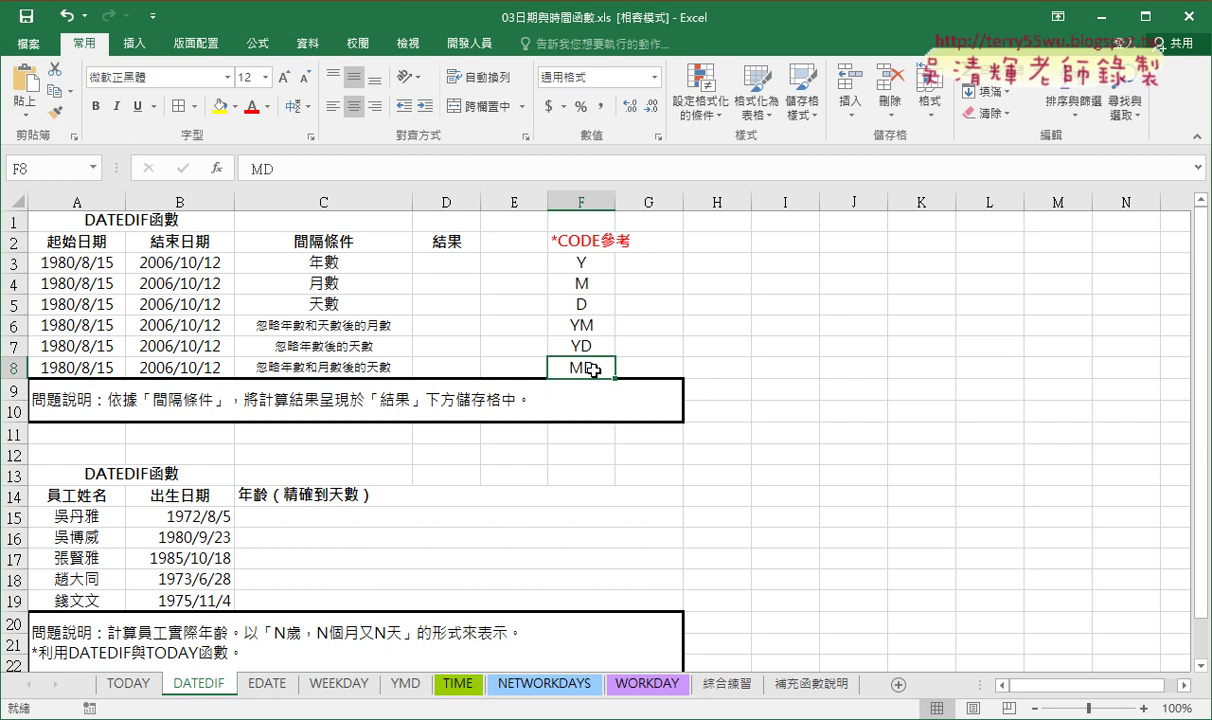
{"action": "scroll", "coordinate": [592, 370], "scroll_direction": "down", "scroll_amount": 2}
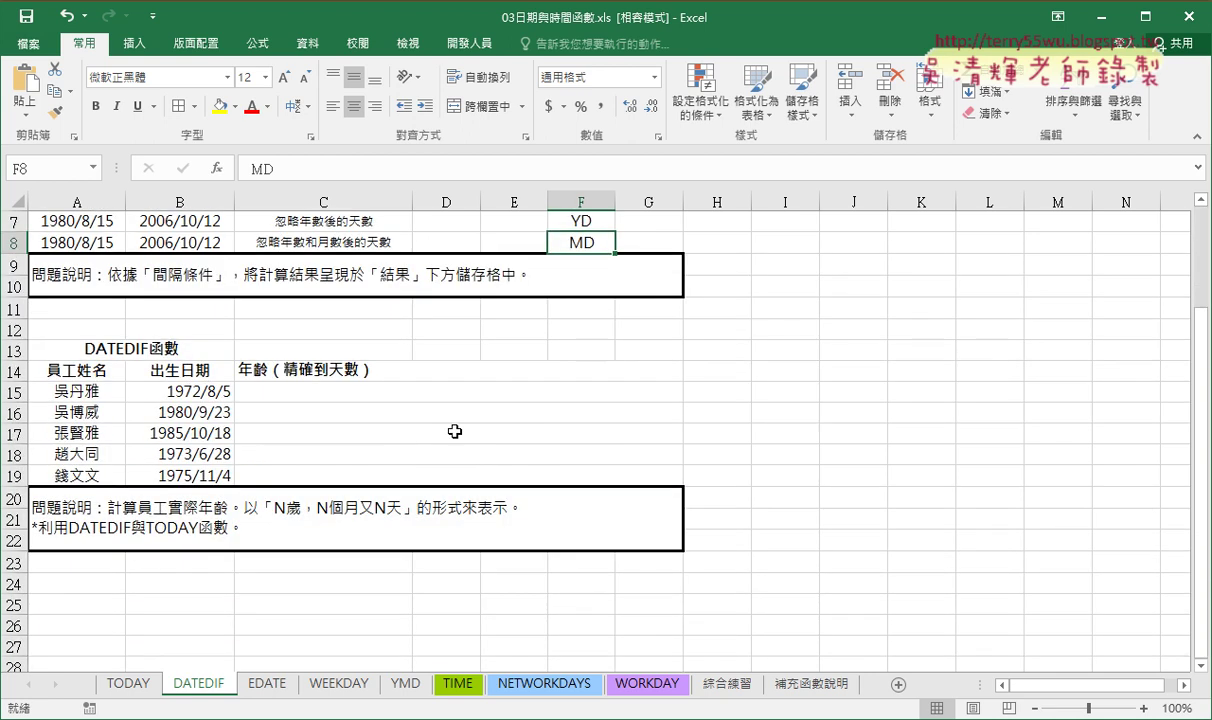
Widen the 結果 result column D to a width of 9.63.
{"action": "left_click", "coordinate": [165, 391]}
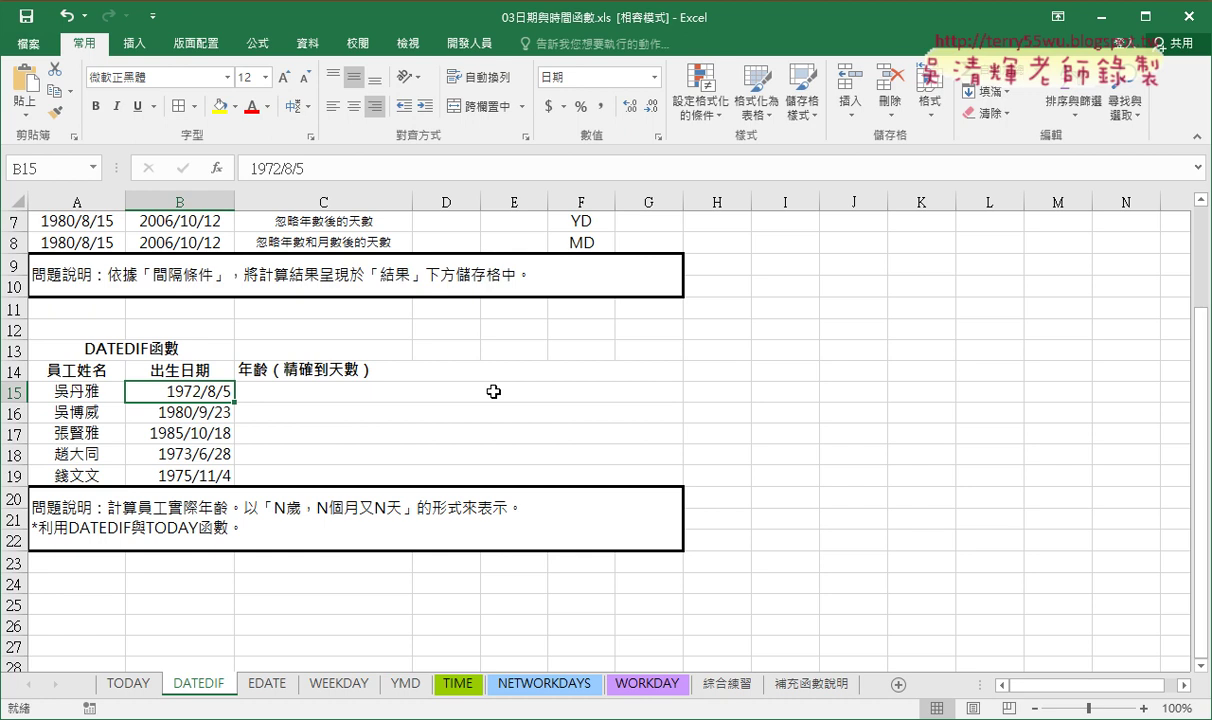
{"action": "scroll", "coordinate": [493, 391], "scroll_direction": "up", "scroll_amount": 2}
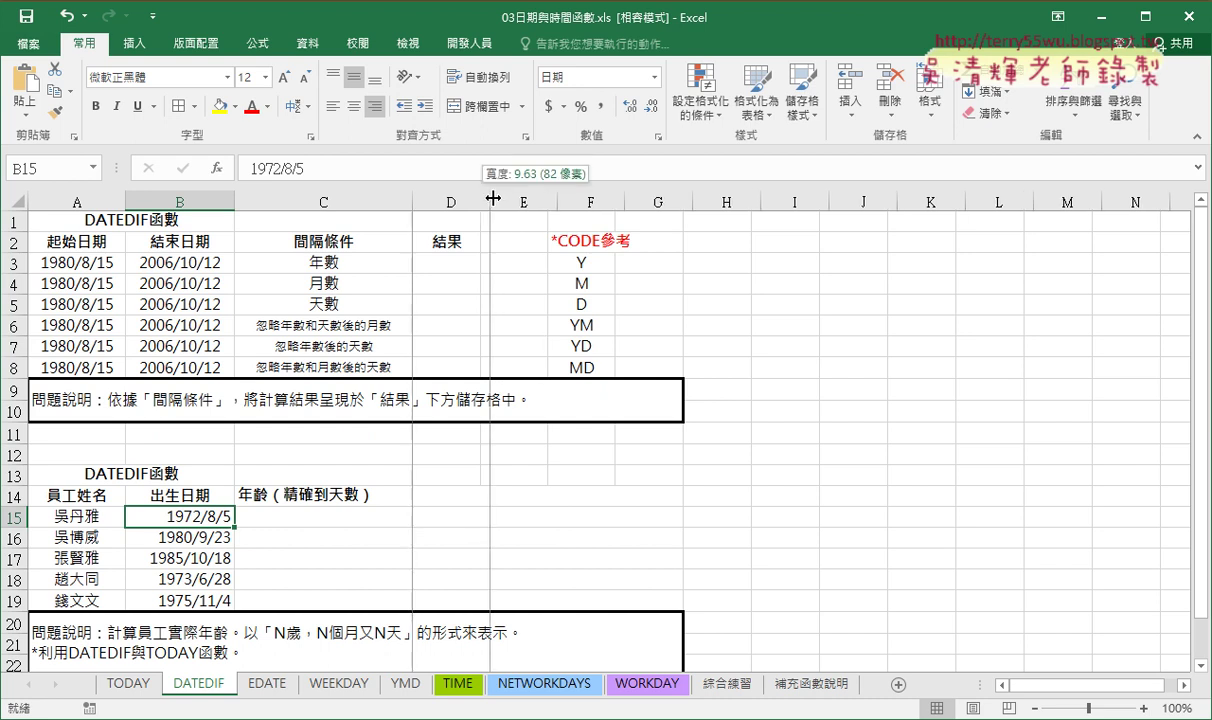
{"action": "left_click_drag", "start_coordinate": [481, 200], "coordinate": [495, 200]}
{"action": "scroll", "coordinate": [887, 573], "scroll_direction": "up", "scroll_amount": 2}
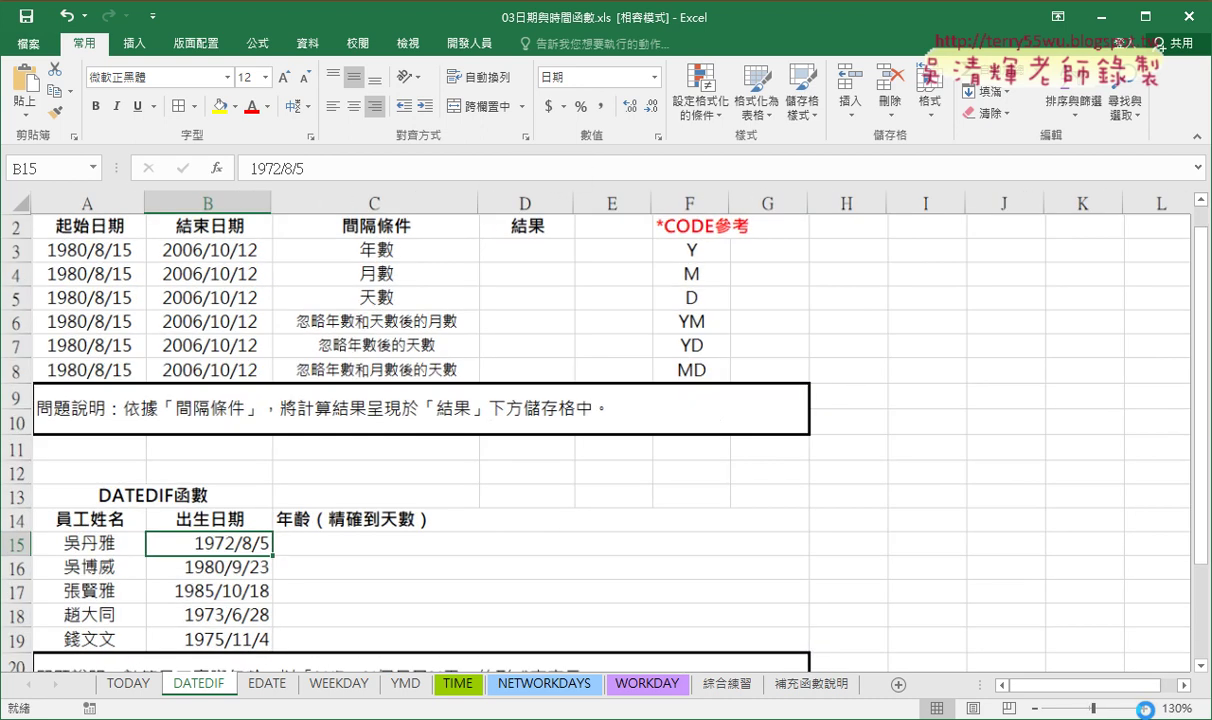
{"action": "left_click", "coordinate": [140, 285]}
{"action": "left_click", "coordinate": [205, 283]}
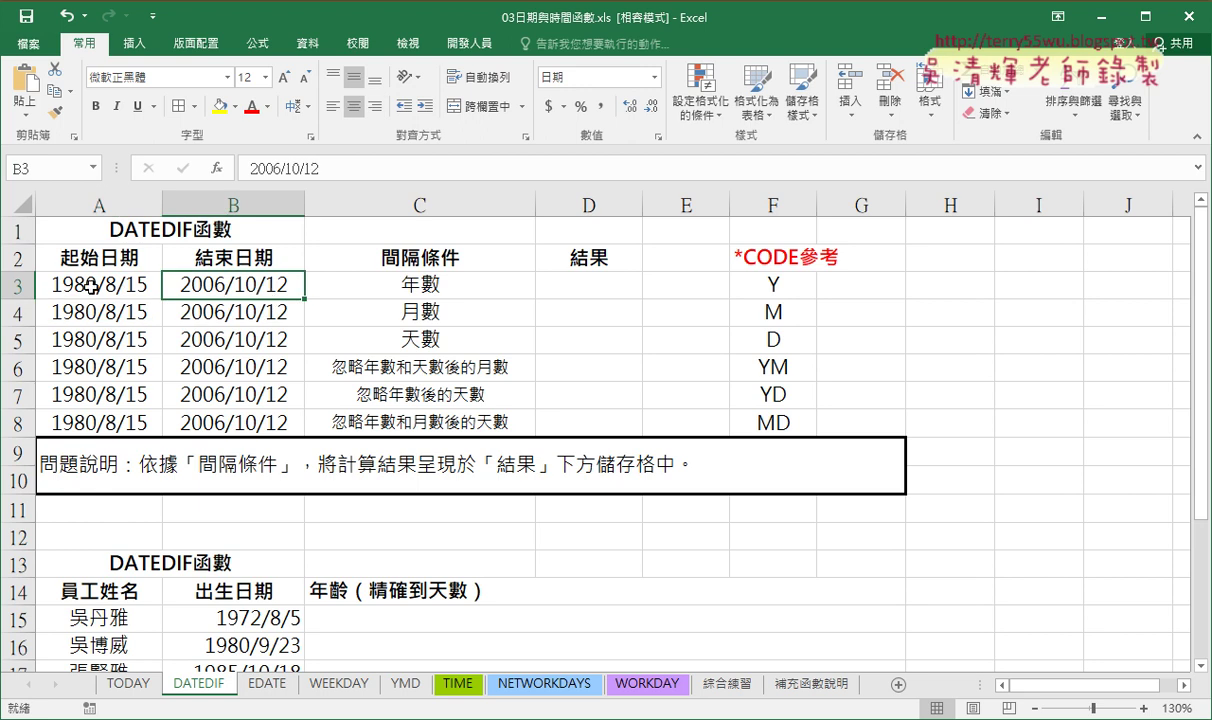
{"action": "left_click", "coordinate": [598, 283]}
{"action": "left_click", "coordinate": [217, 166]}
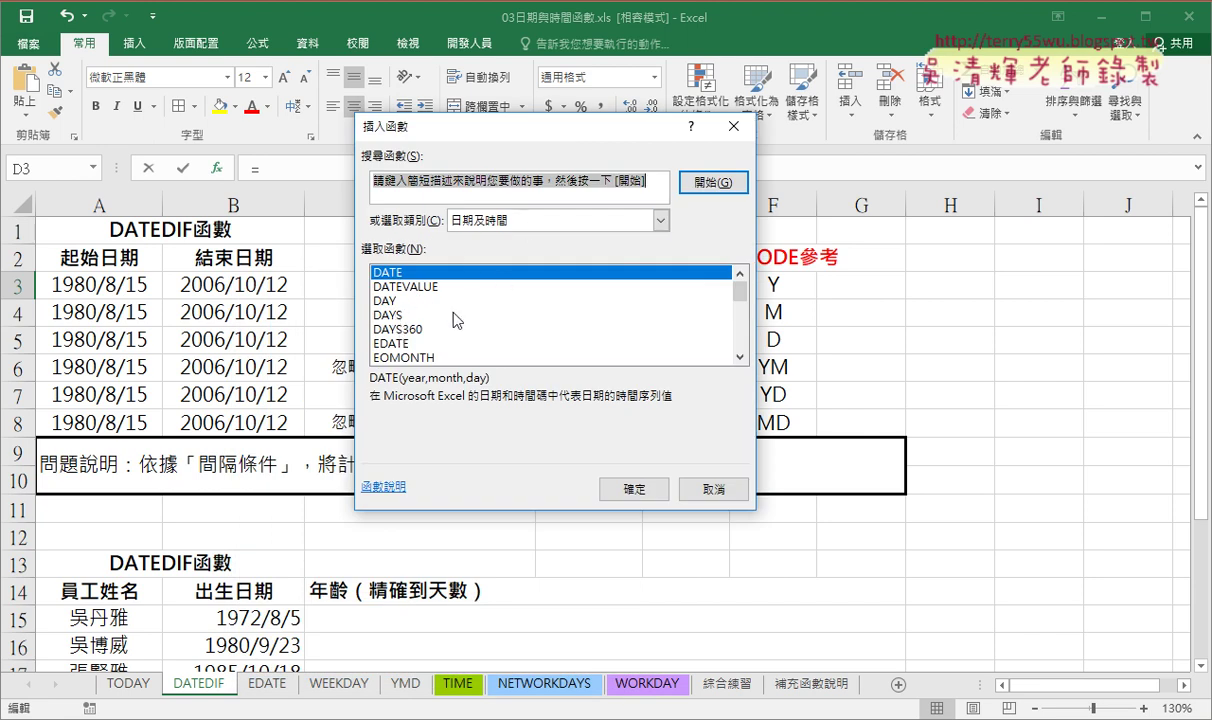
{"action": "left_click", "coordinate": [403, 328]}
{"action": "left_click", "coordinate": [414, 275]}
{"action": "left_click", "coordinate": [414, 330]}
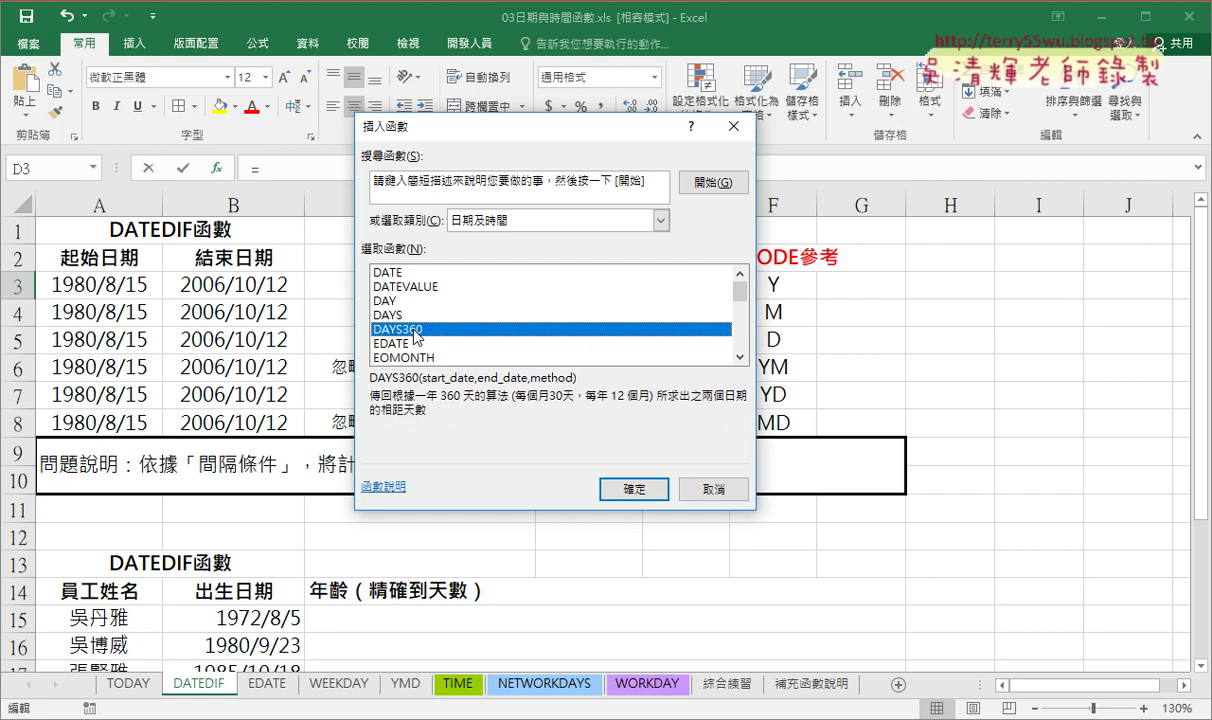
Enter =DATEDIF(A3,B3,"Y") in D3, returning 26 years.
{"action": "left_click", "coordinate": [712, 489]}
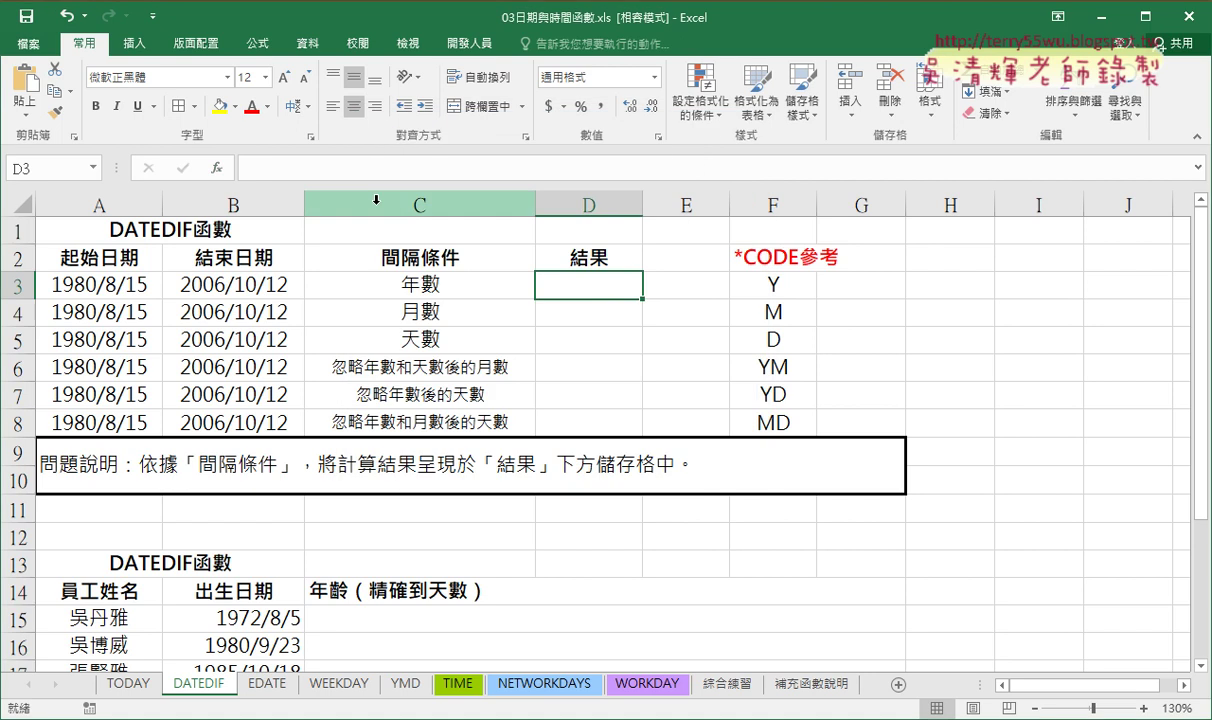
{"action": "left_click", "coordinate": [315, 173]}
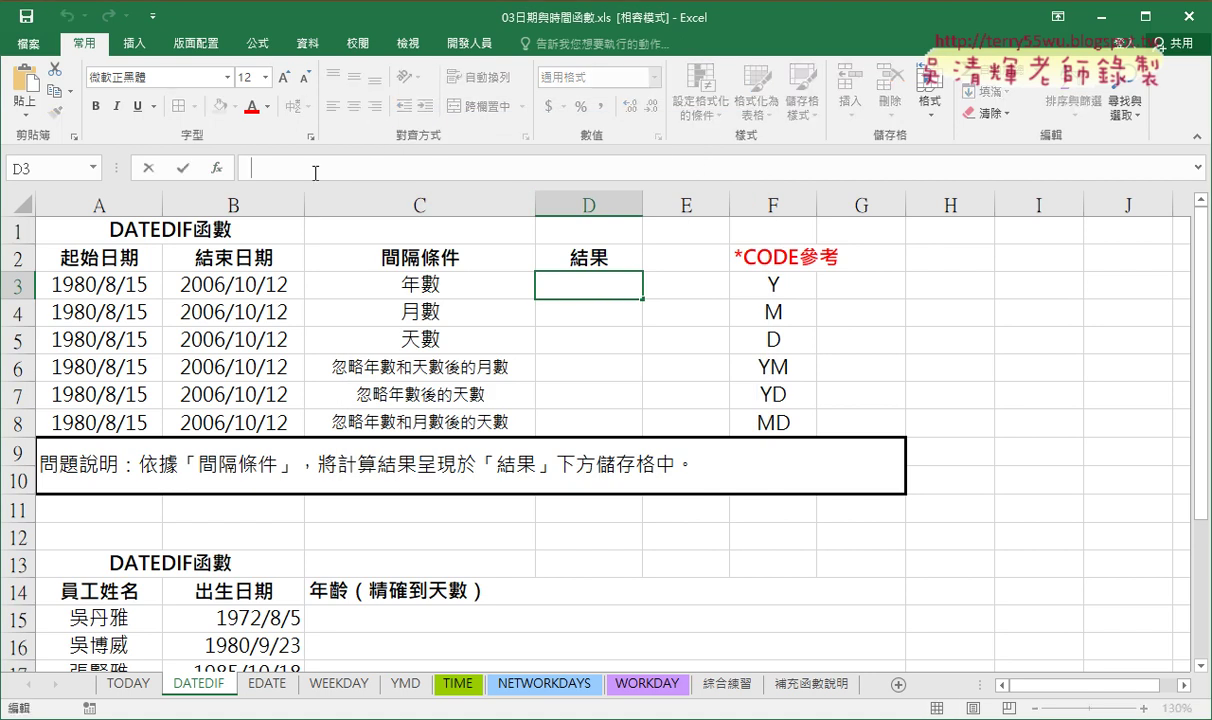
{"action": "type", "text": "=dat"}
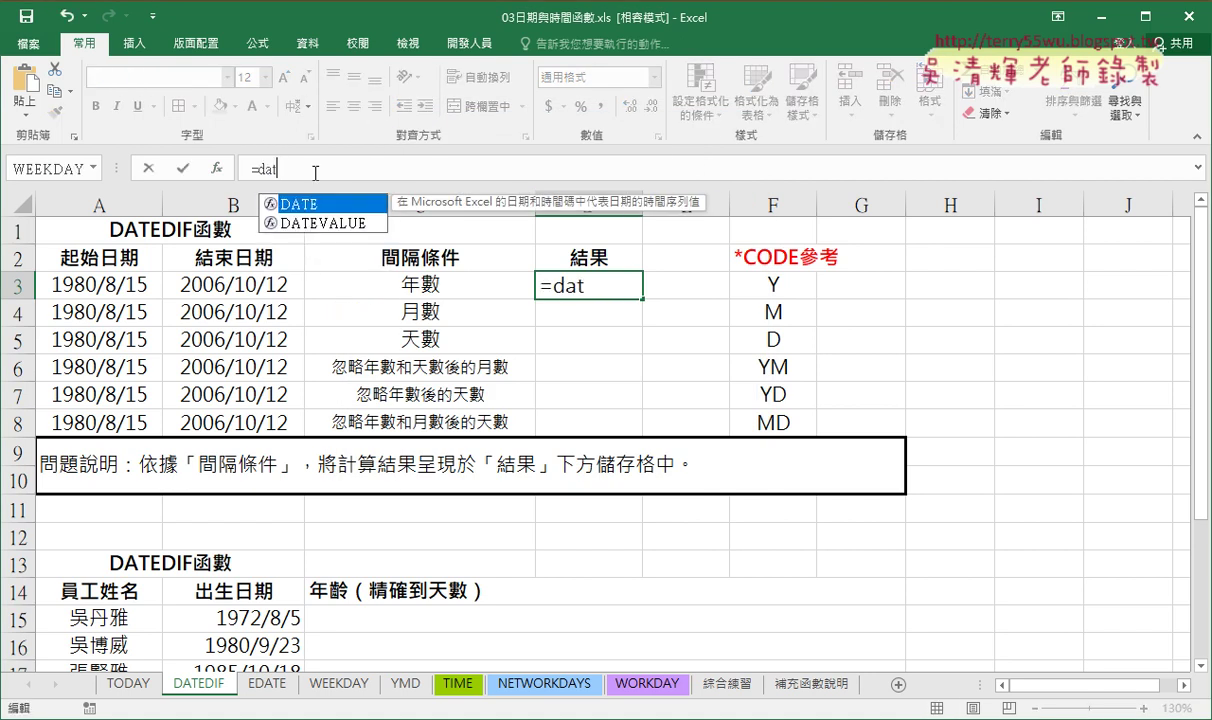
{"action": "type", "text": "edi"}
{"action": "type", "text": "f"}
{"action": "key", "text": "BackSpace"}
{"action": "type", "text": "dif"}
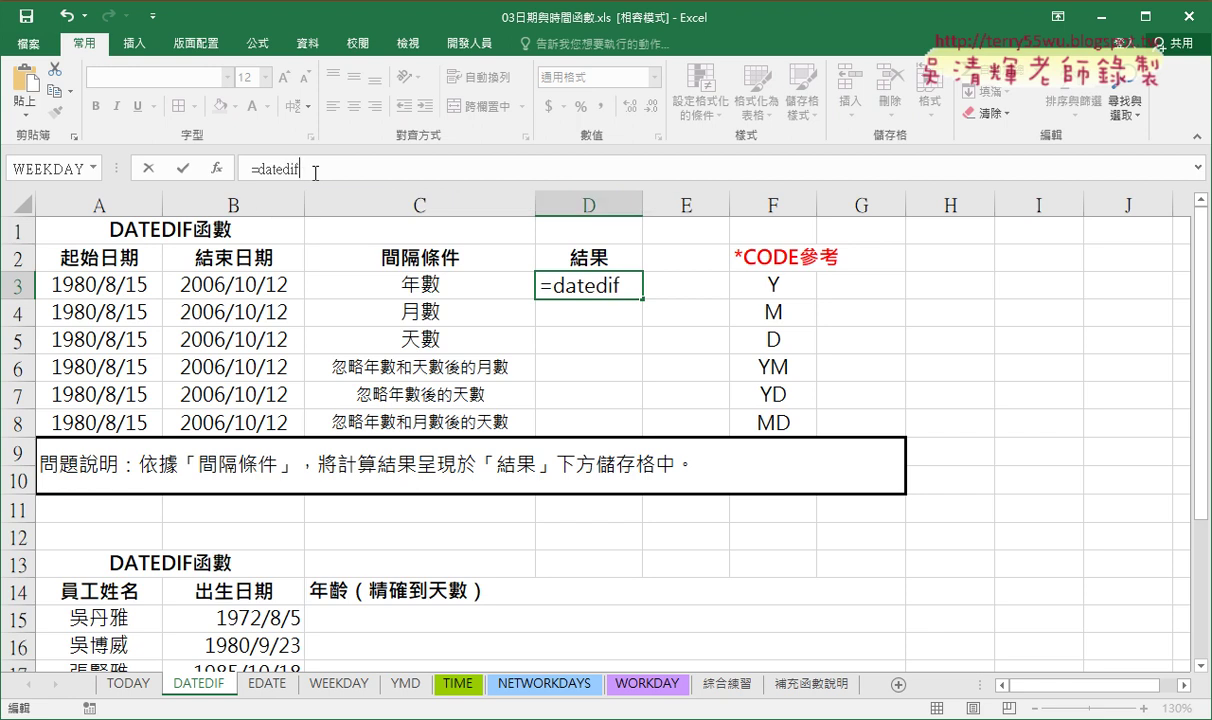
{"action": "type", "text": "("}
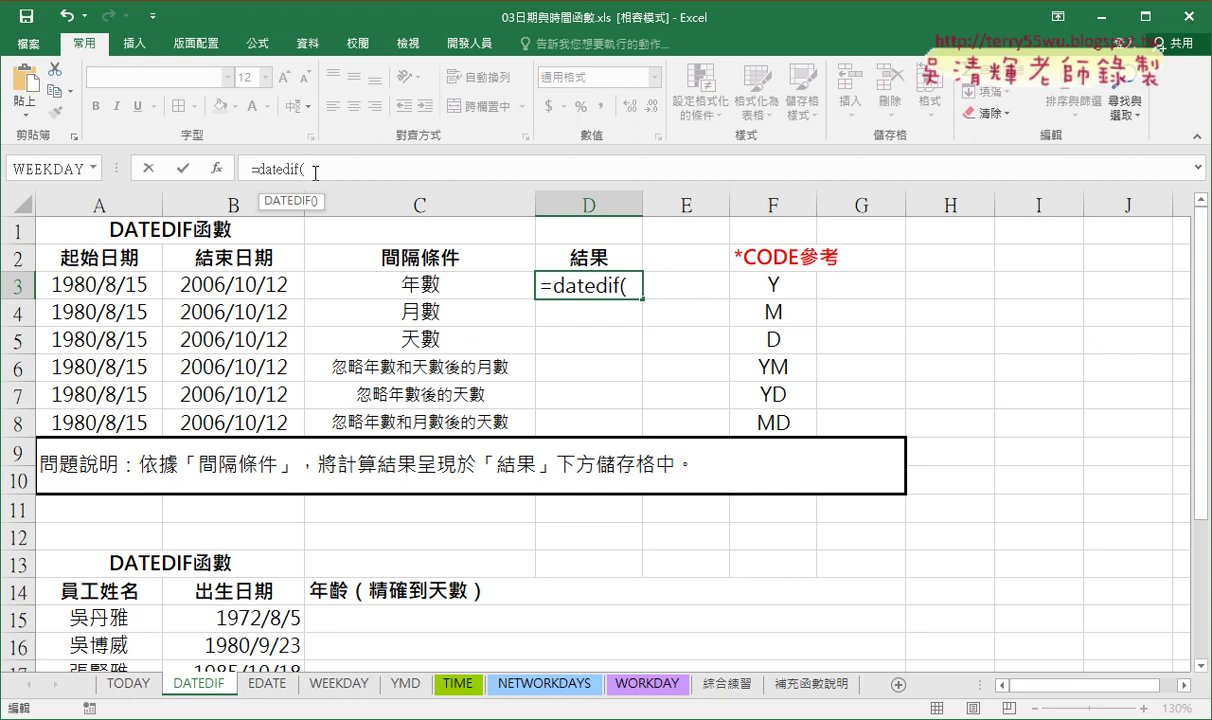
{"action": "left_click", "coordinate": [116, 292]}
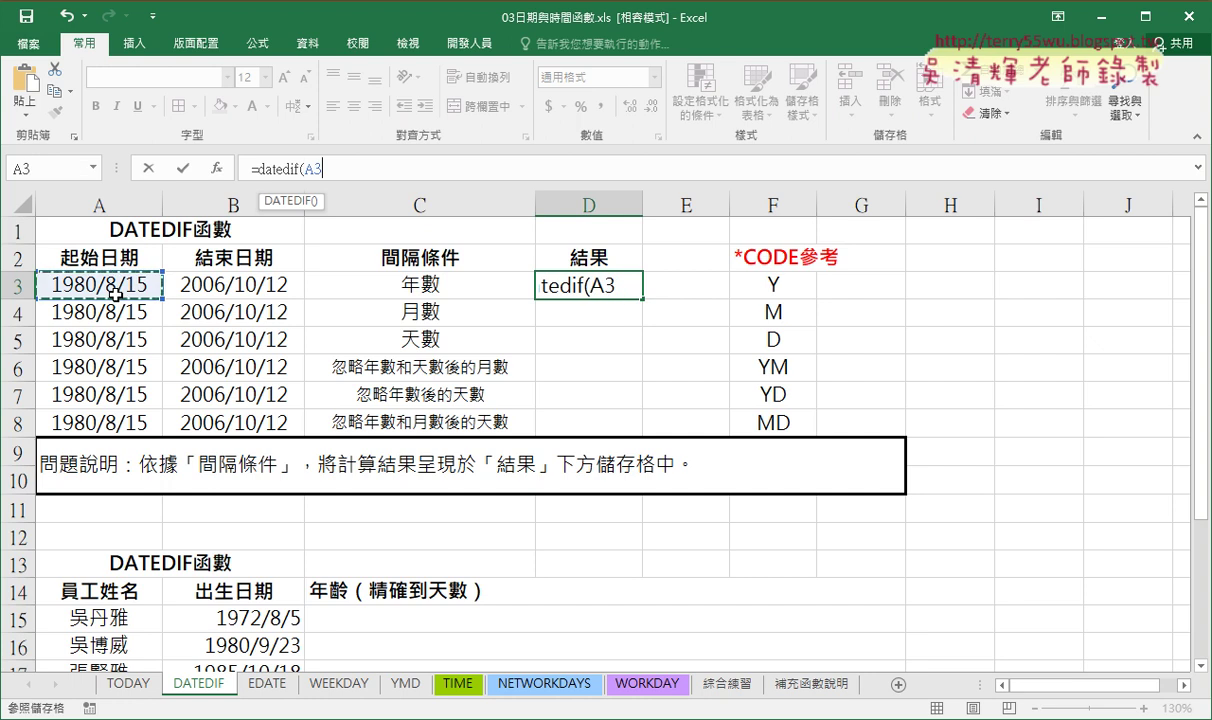
{"action": "type", "text": ","}
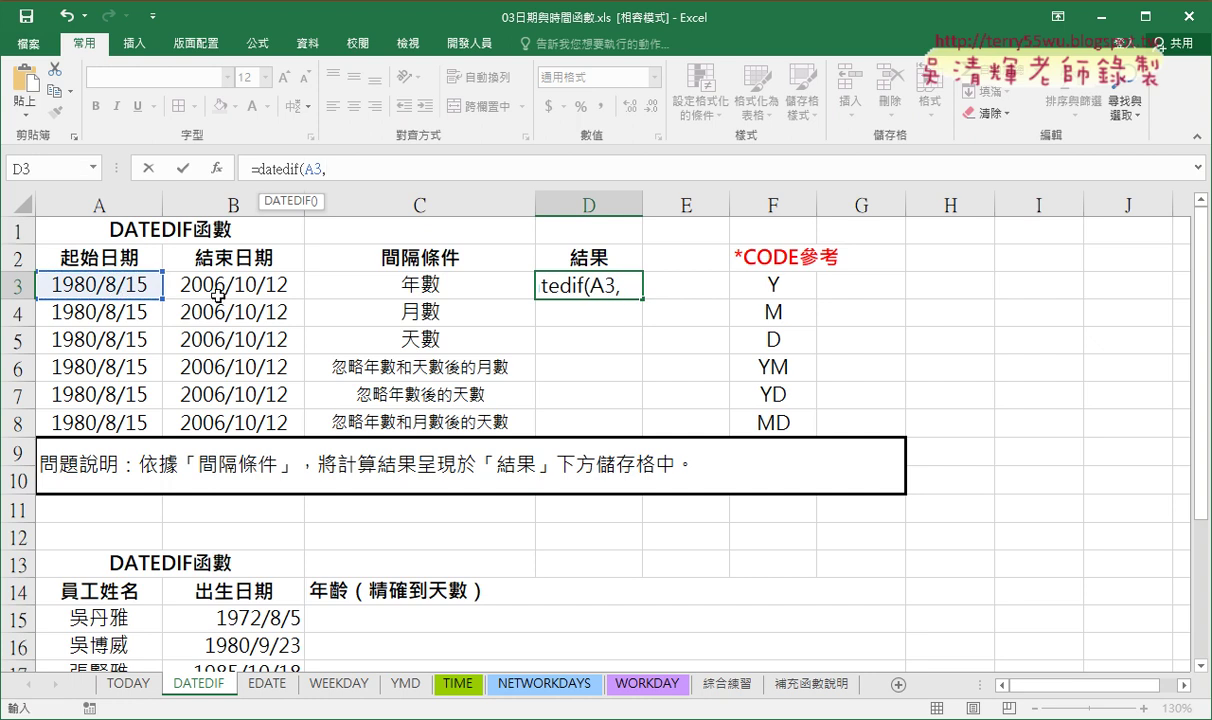
{"action": "left_click", "coordinate": [255, 289]}
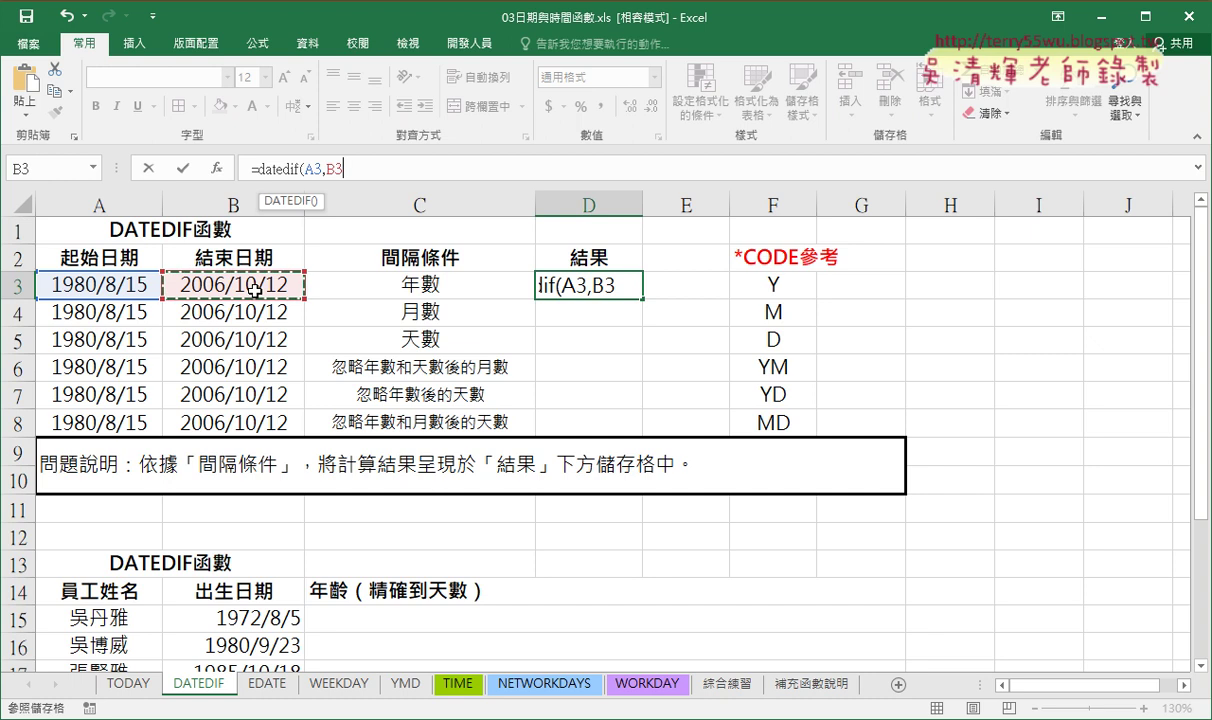
{"action": "type", "text": ","}
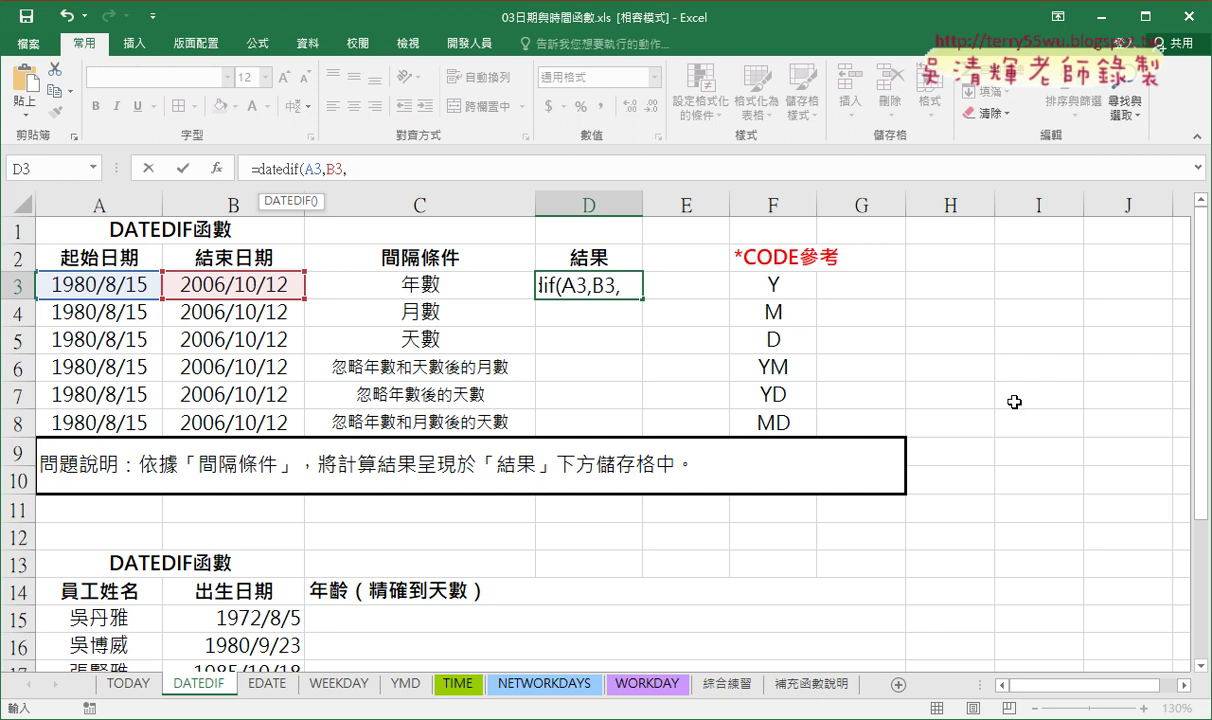
{"action": "type", "text": "\"Y"}
{"action": "type", "text": "\")"}
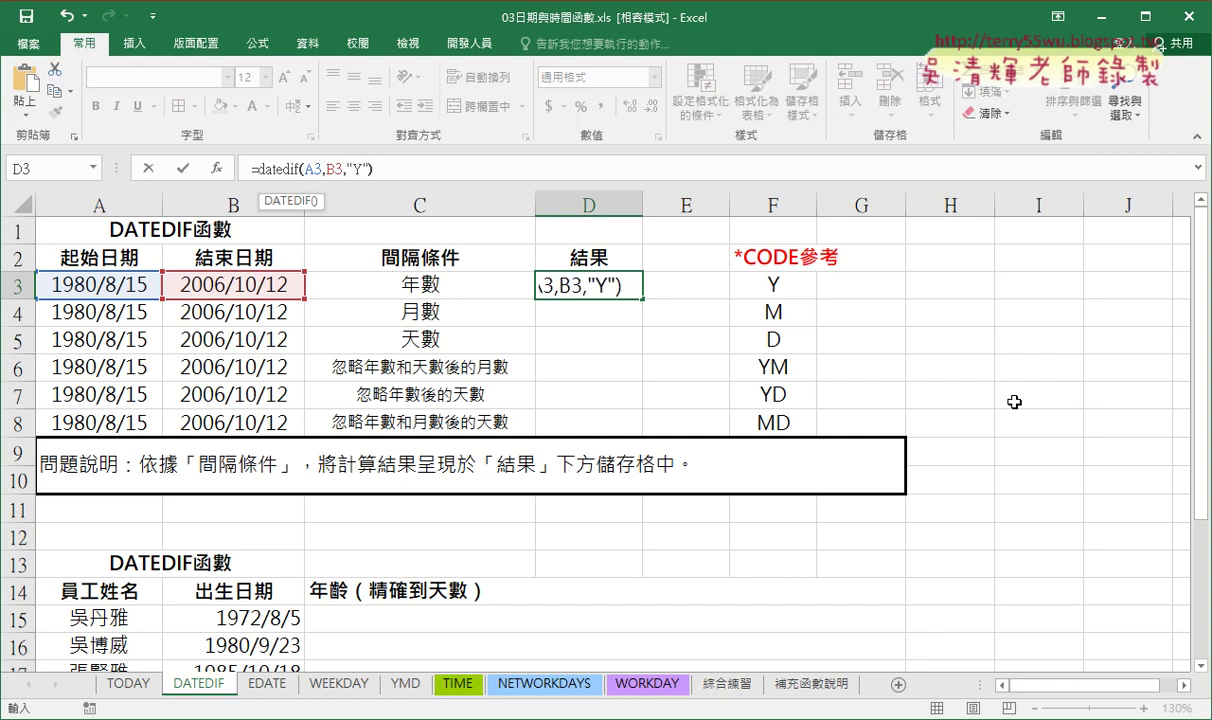
{"action": "left_click", "coordinate": [182, 168]}
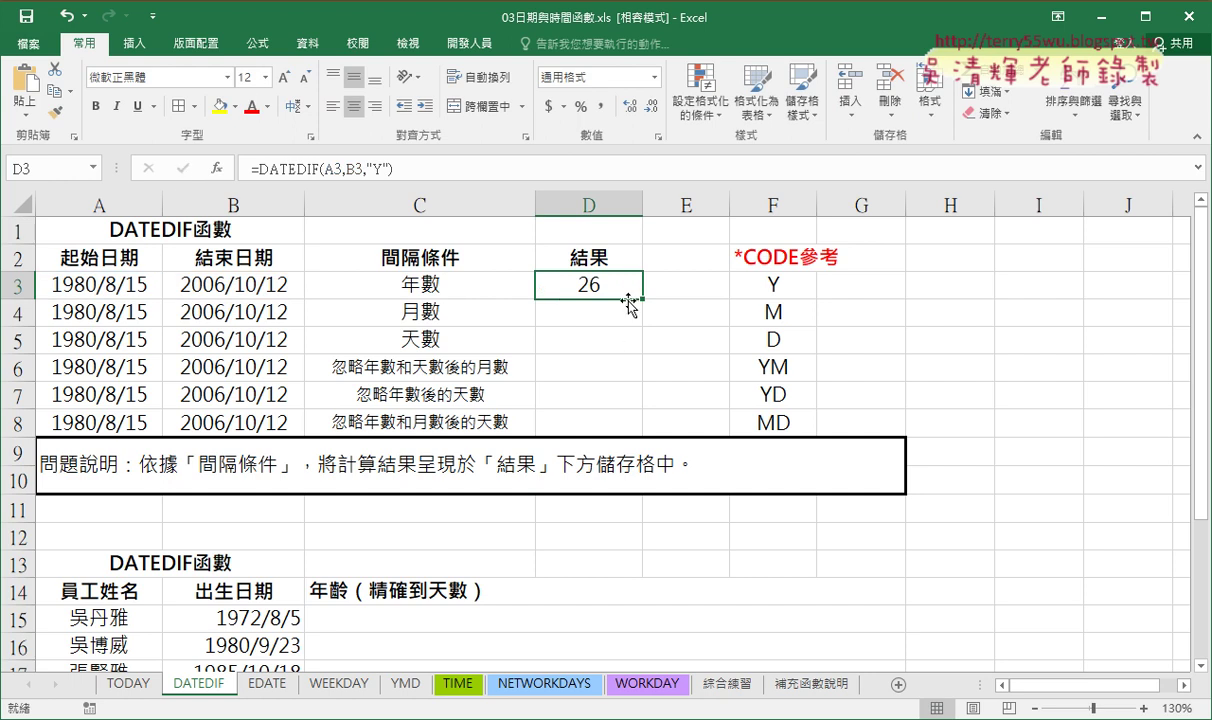
Select E3 and bring up the Insert Function dialog, moved away from the data.
{"action": "left_click", "coordinate": [690, 287]}
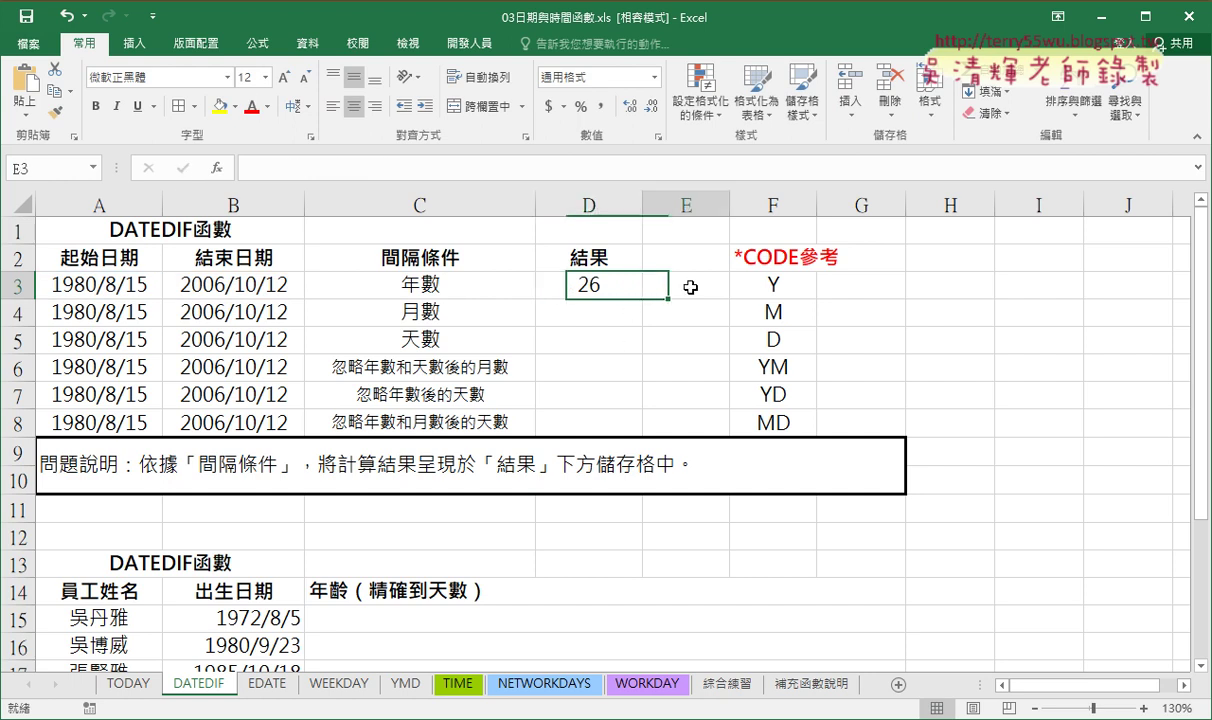
{"action": "left_click", "coordinate": [216, 168]}
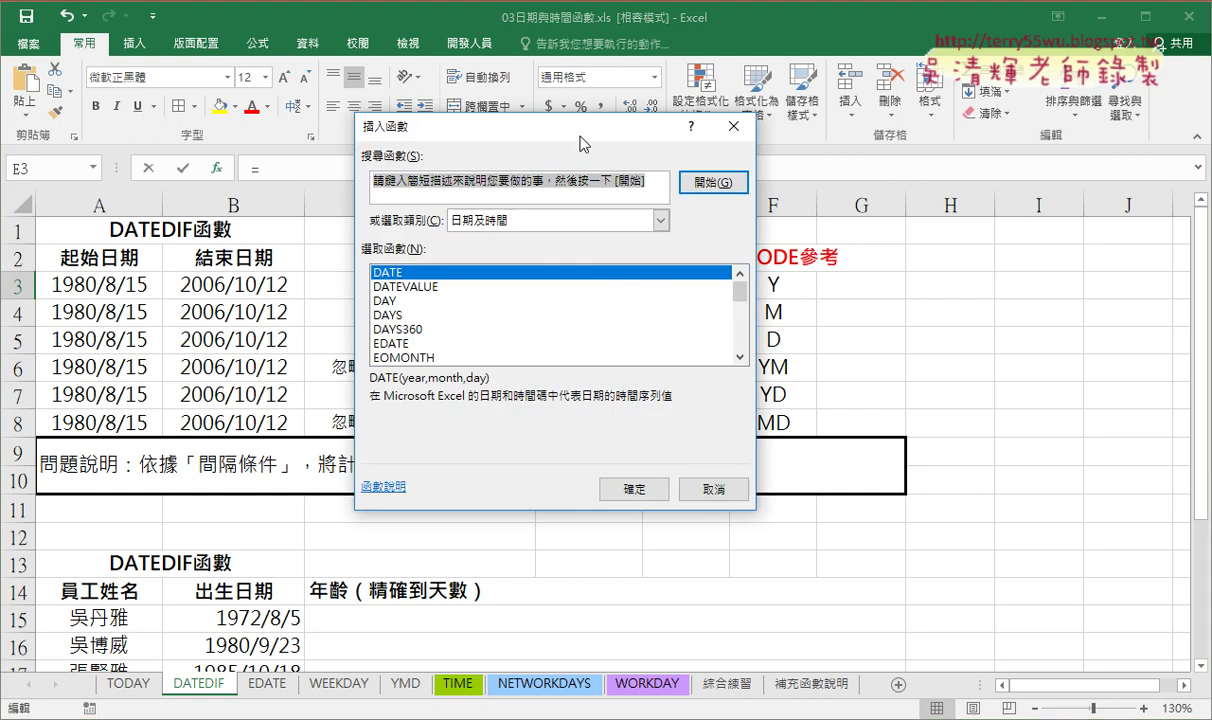
{"action": "left_click_drag", "start_coordinate": [580, 144], "coordinate": [970, 86]}
Insert the YEAR function in E3 using end date B3.
{"action": "left_click_drag", "start_coordinate": [1131, 233], "coordinate": [1133, 311]}
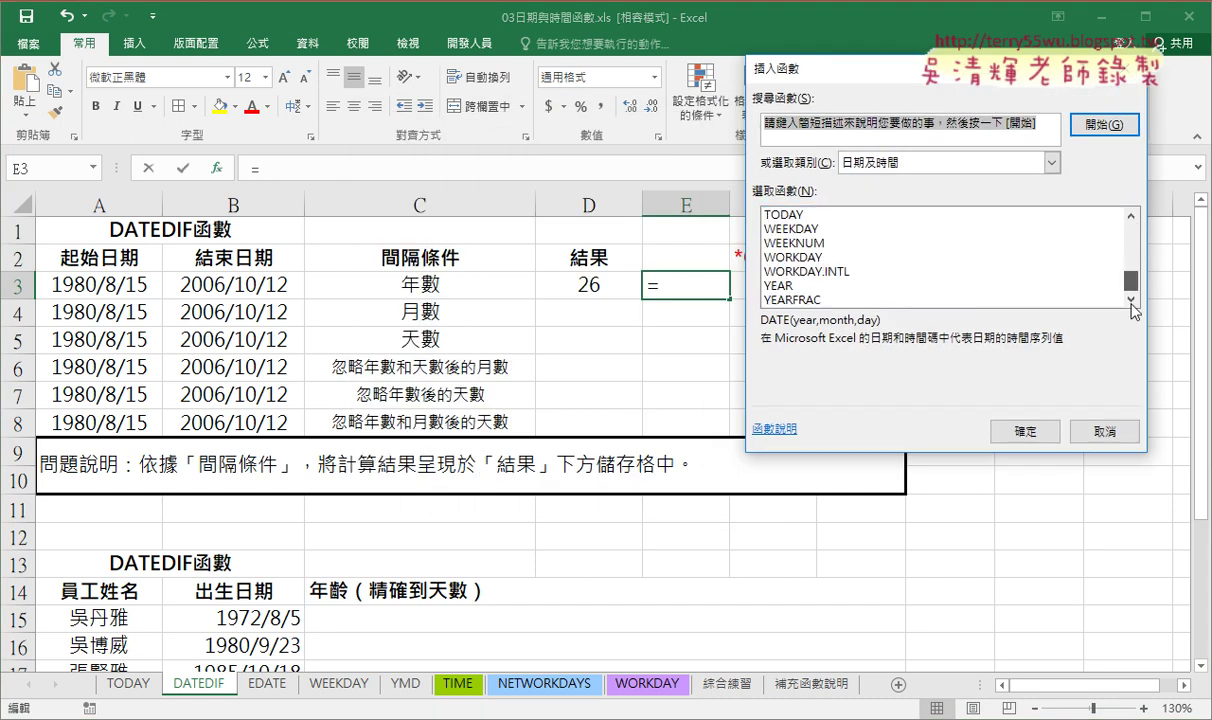
{"action": "double_click", "coordinate": [780, 285]}
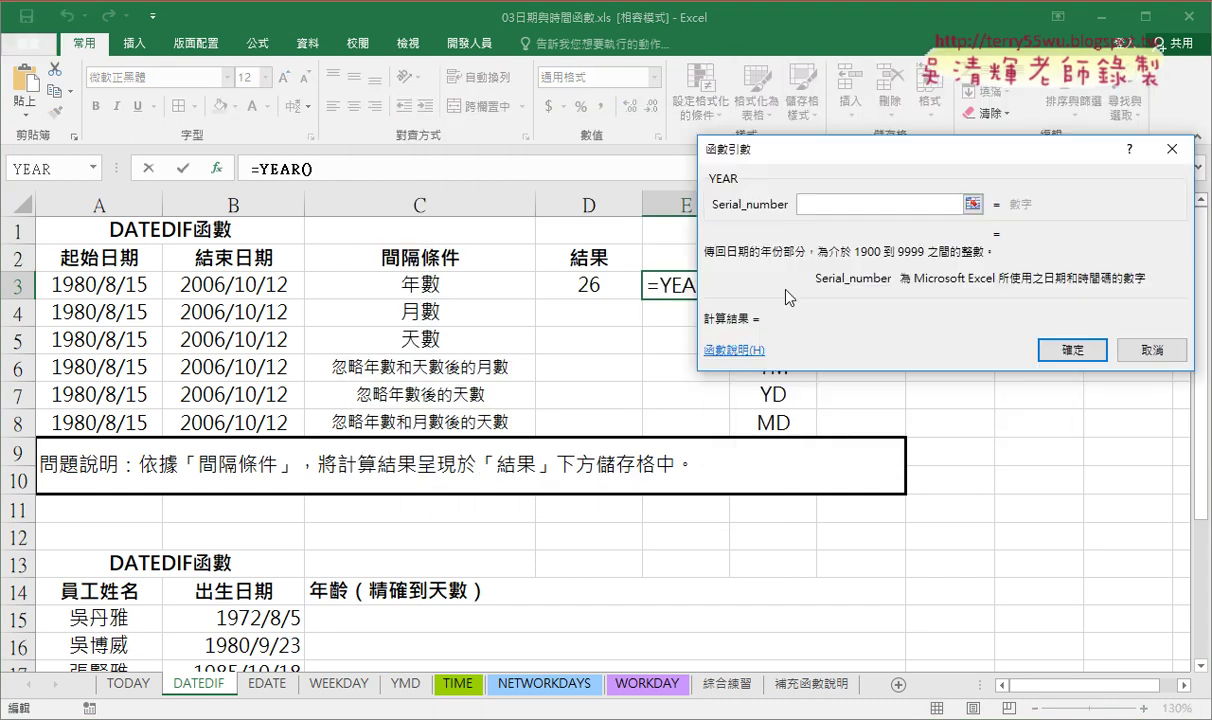
{"action": "left_click", "coordinate": [240, 287]}
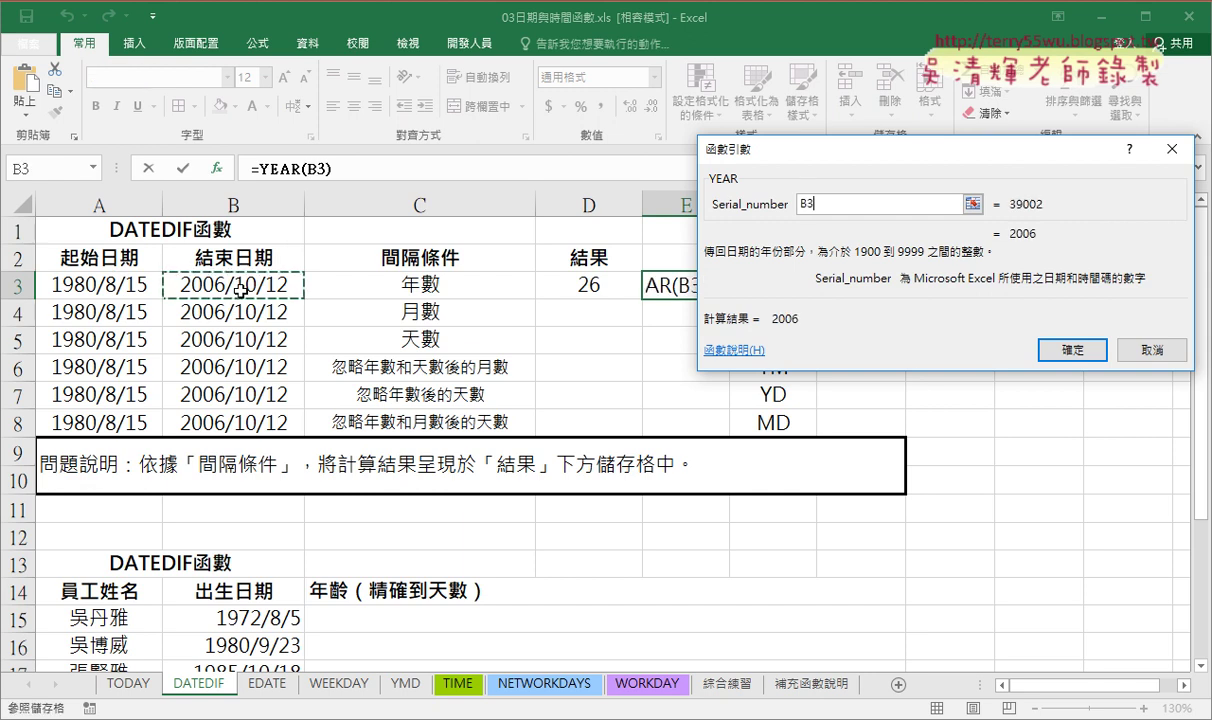
{"action": "left_click", "coordinate": [1075, 350]}
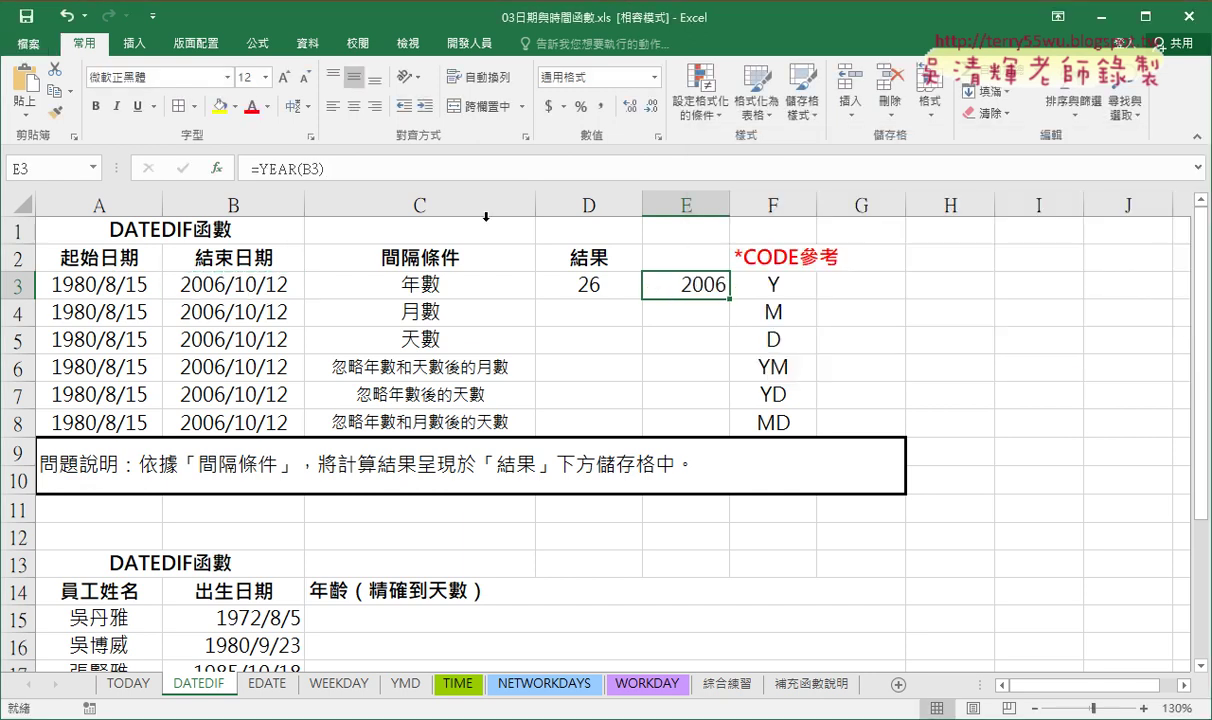
Extend E3 to =YEAR(B3)-YEAR(A3) by pasting YEAR(B3) and swapping in A3, giving 26.
{"action": "left_click", "coordinate": [339, 170]}
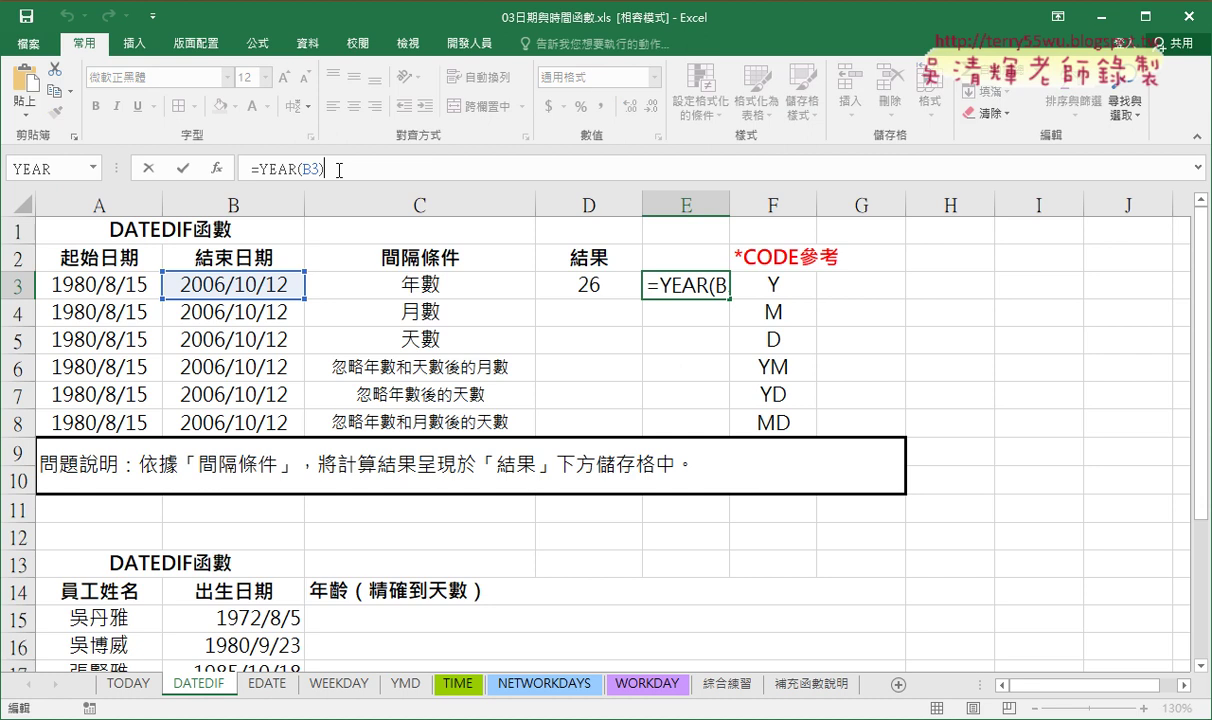
{"action": "type", "text": "-"}
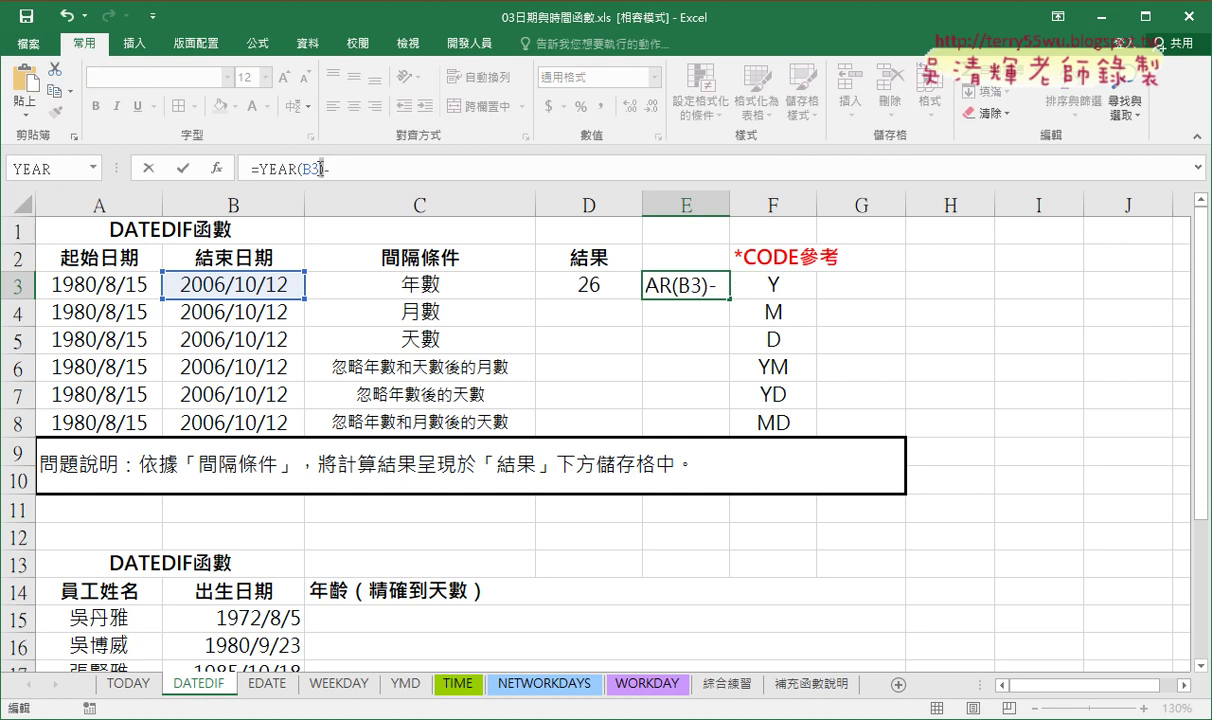
{"action": "left_click_drag", "start_coordinate": [321, 169], "coordinate": [258, 169]}
{"action": "right_click", "coordinate": [260, 167]}
{"action": "key", "text": "Escape"}
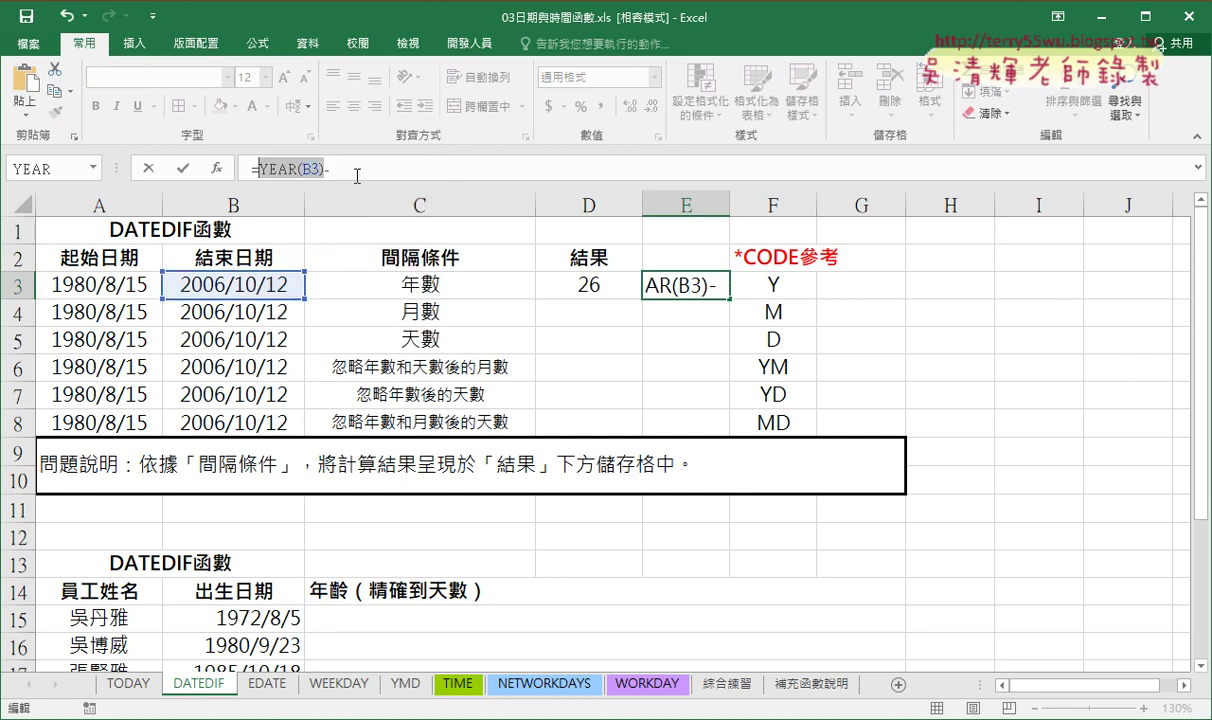
{"action": "right_click", "coordinate": [358, 169]}
{"action": "left_click", "coordinate": [380, 228]}
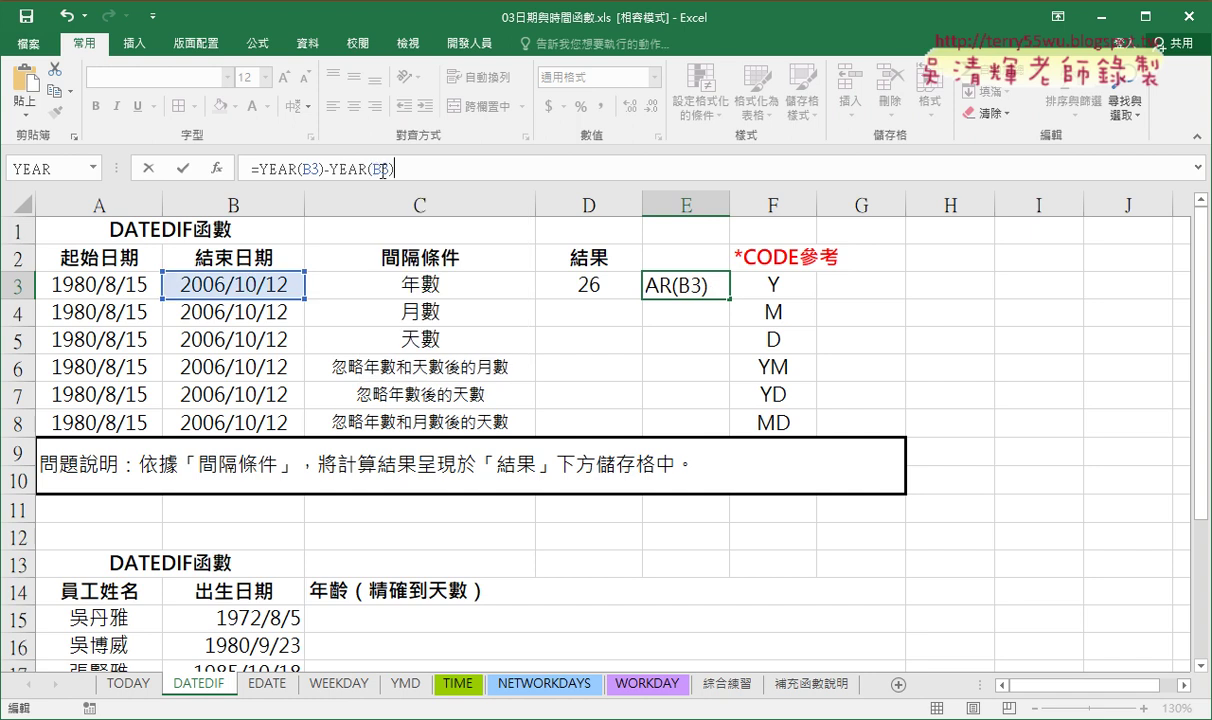
{"action": "left_click_drag", "start_coordinate": [393, 169], "coordinate": [372, 169]}
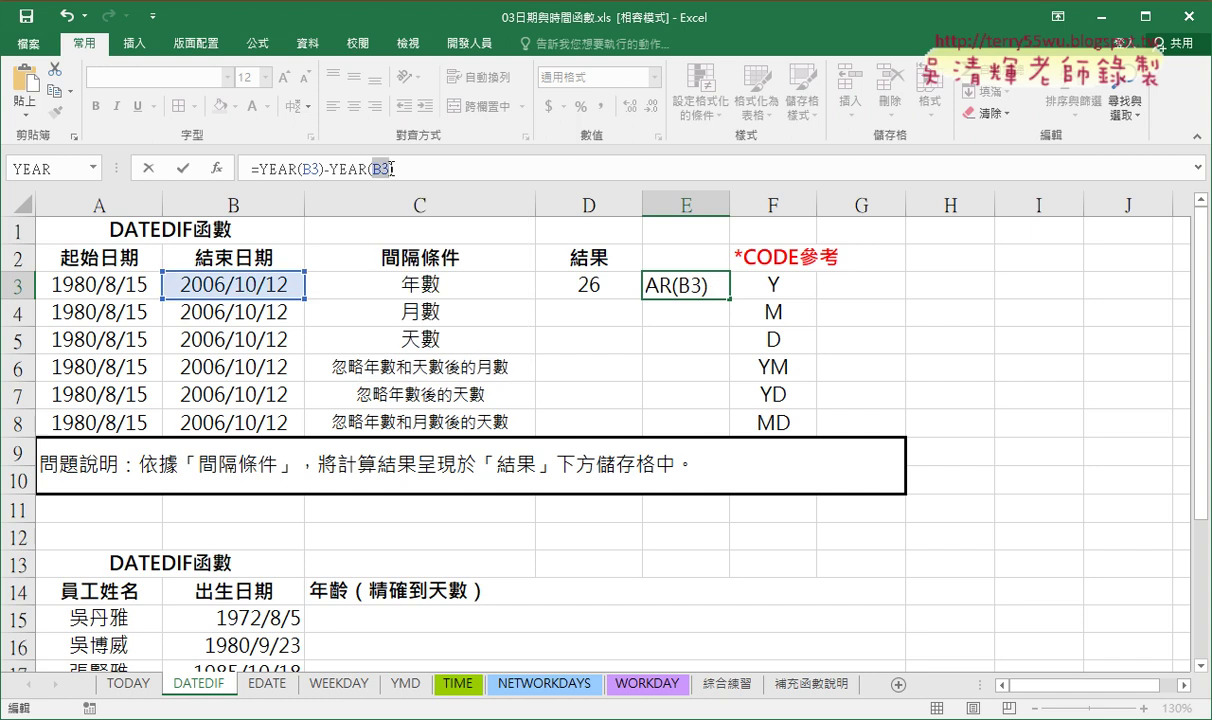
{"action": "left_click", "coordinate": [100, 290]}
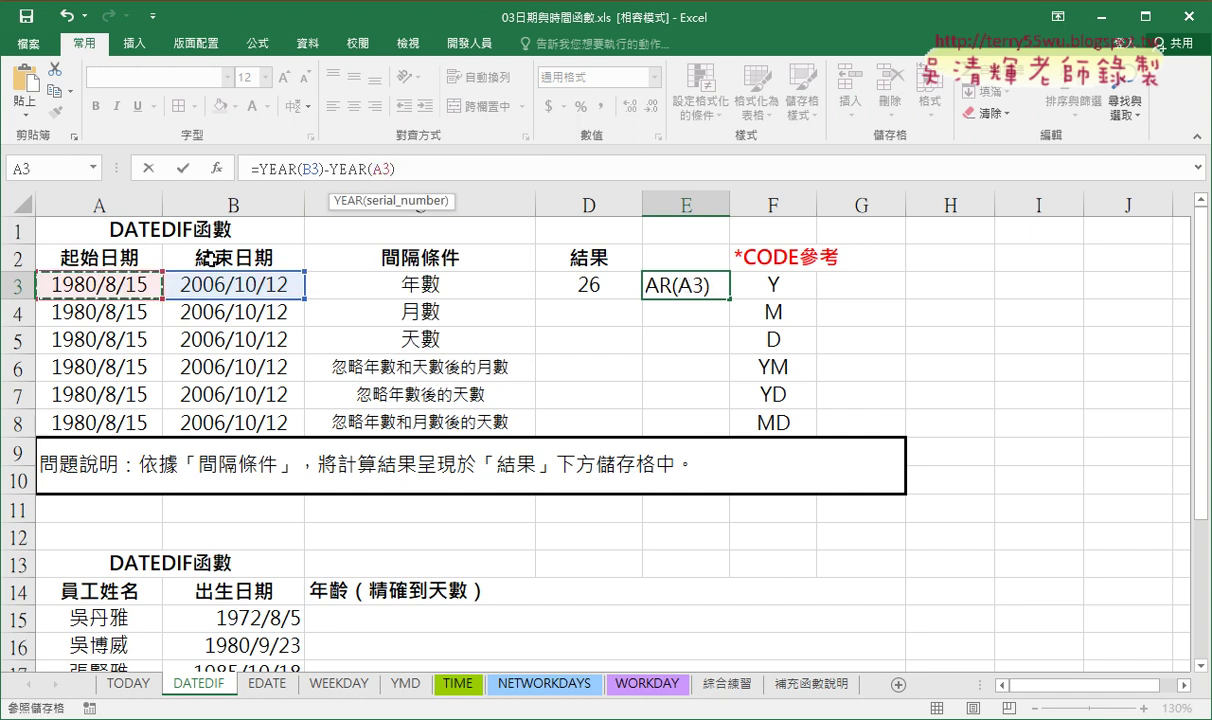
{"action": "left_click", "coordinate": [180, 172]}
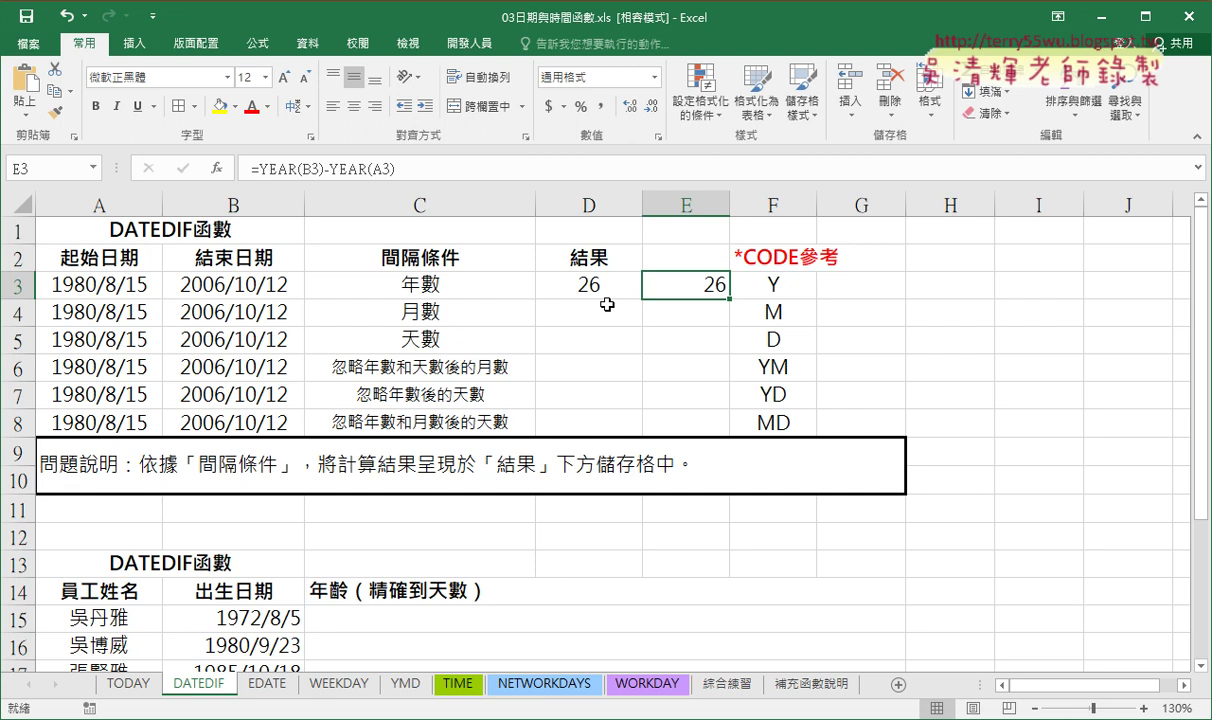
Change B3's month from 10 to 8 (2006/8/12), so D3 drops to 25 while E3 stays 26.
{"action": "left_click", "coordinate": [590, 273]}
{"action": "left_click", "coordinate": [662, 271]}
{"action": "left_click", "coordinate": [590, 290]}
{"action": "left_click", "coordinate": [95, 280]}
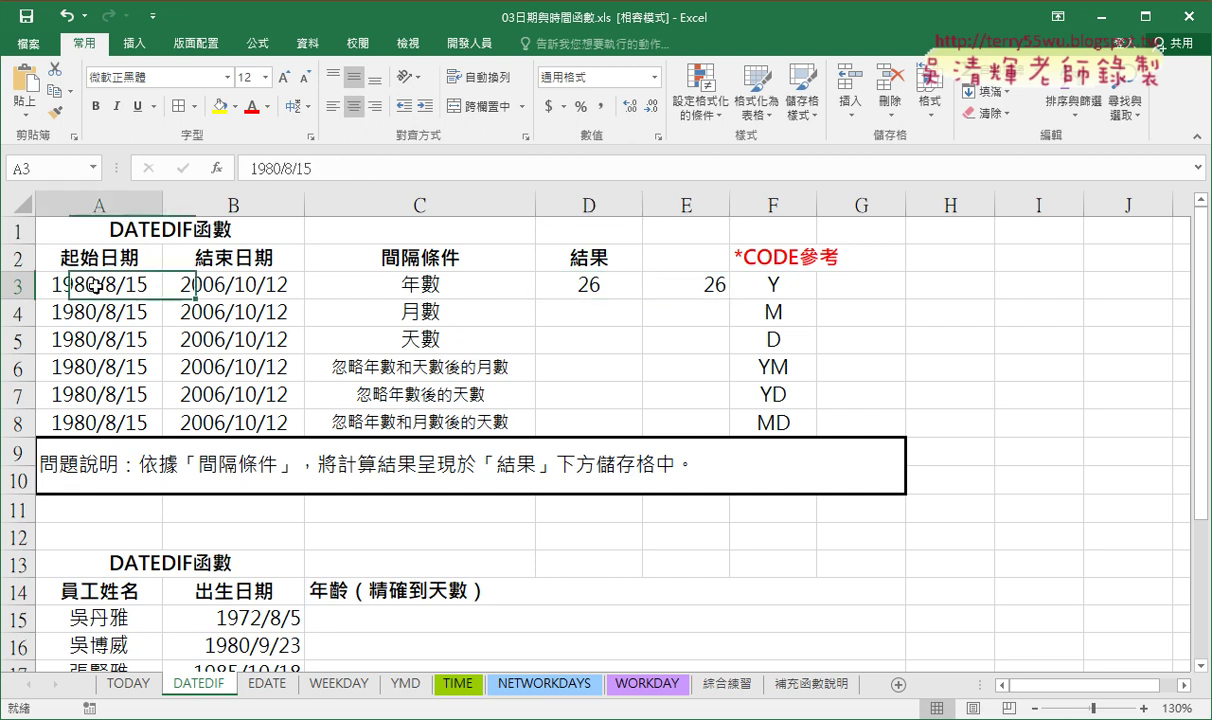
{"action": "left_click", "coordinate": [193, 275]}
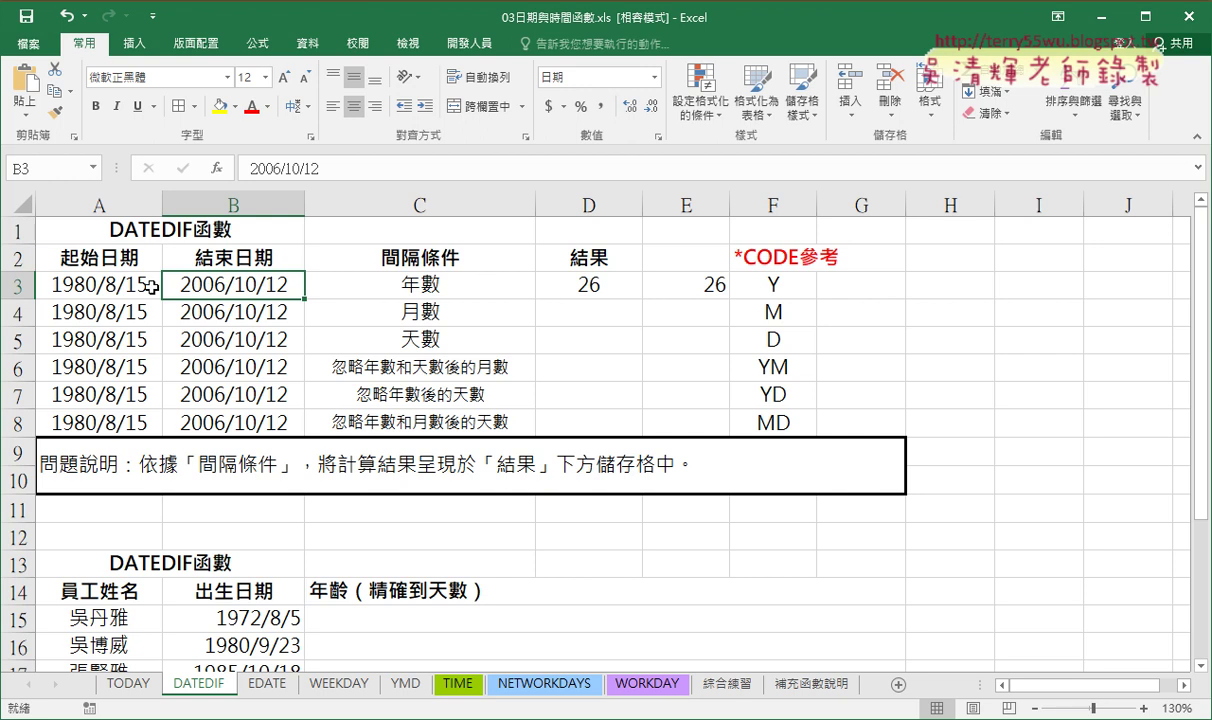
{"action": "double_click", "coordinate": [257, 290]}
{"action": "left_click_drag", "start_coordinate": [257, 285], "coordinate": [233, 285]}
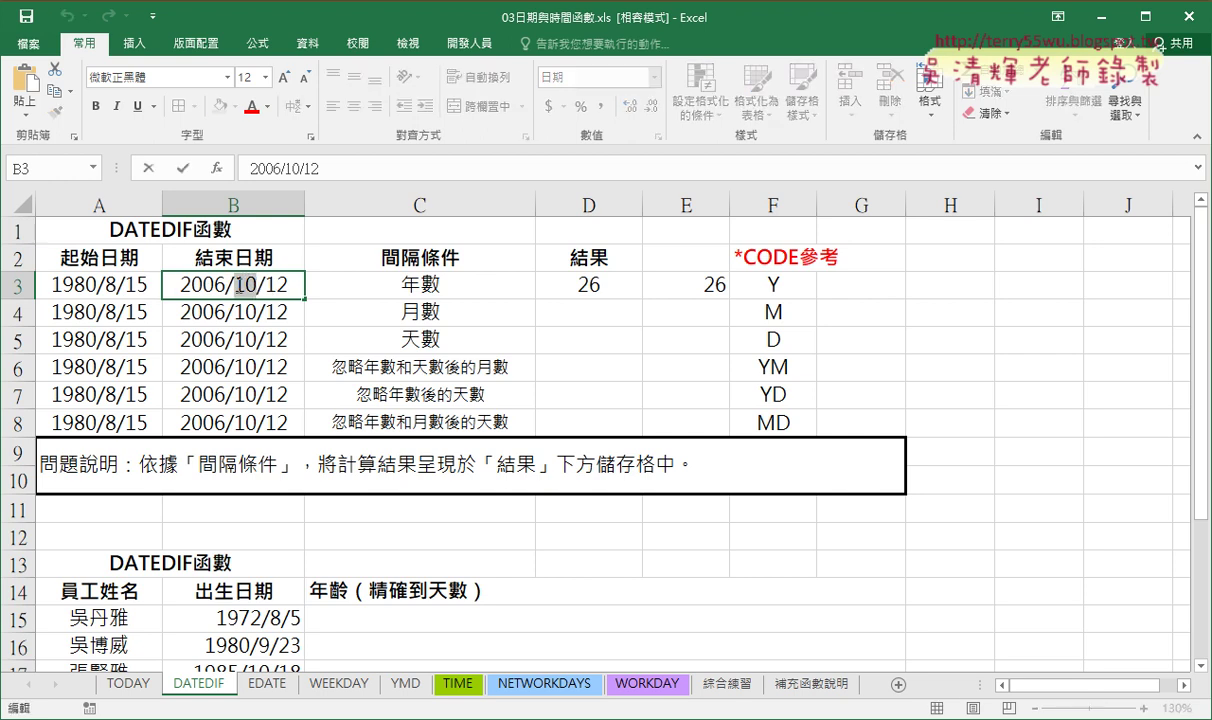
{"action": "type", "text": "8"}
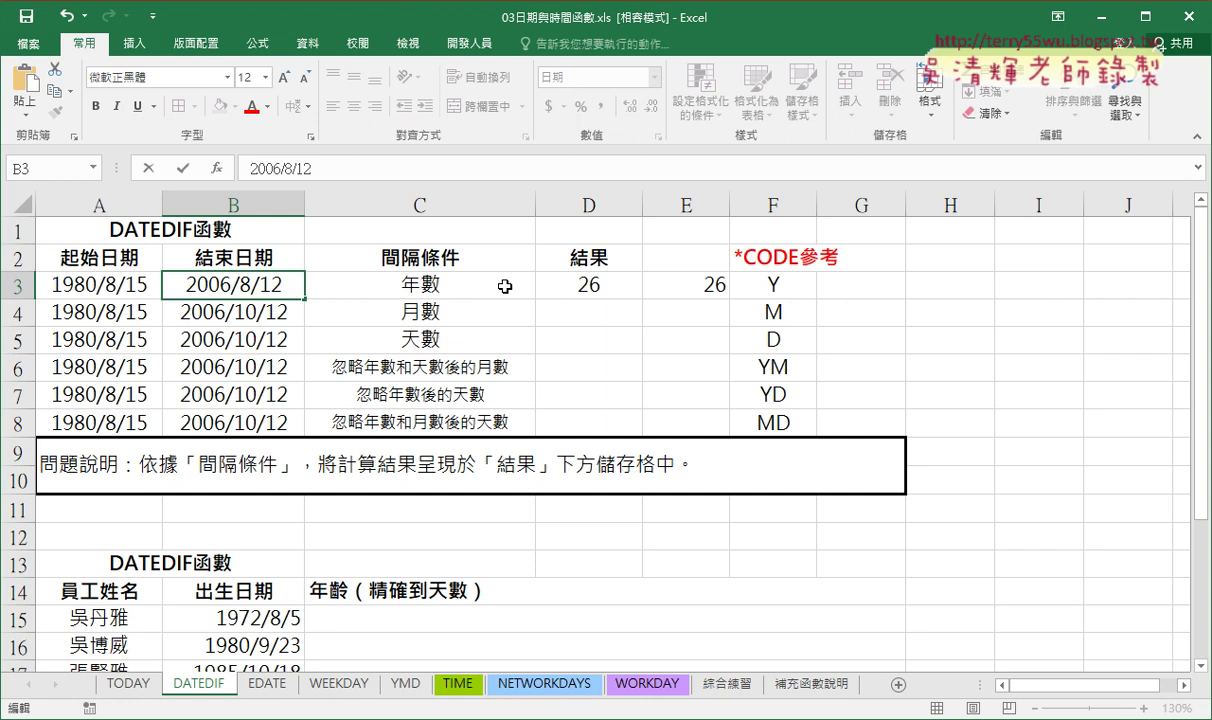
{"action": "key", "text": "Return"}
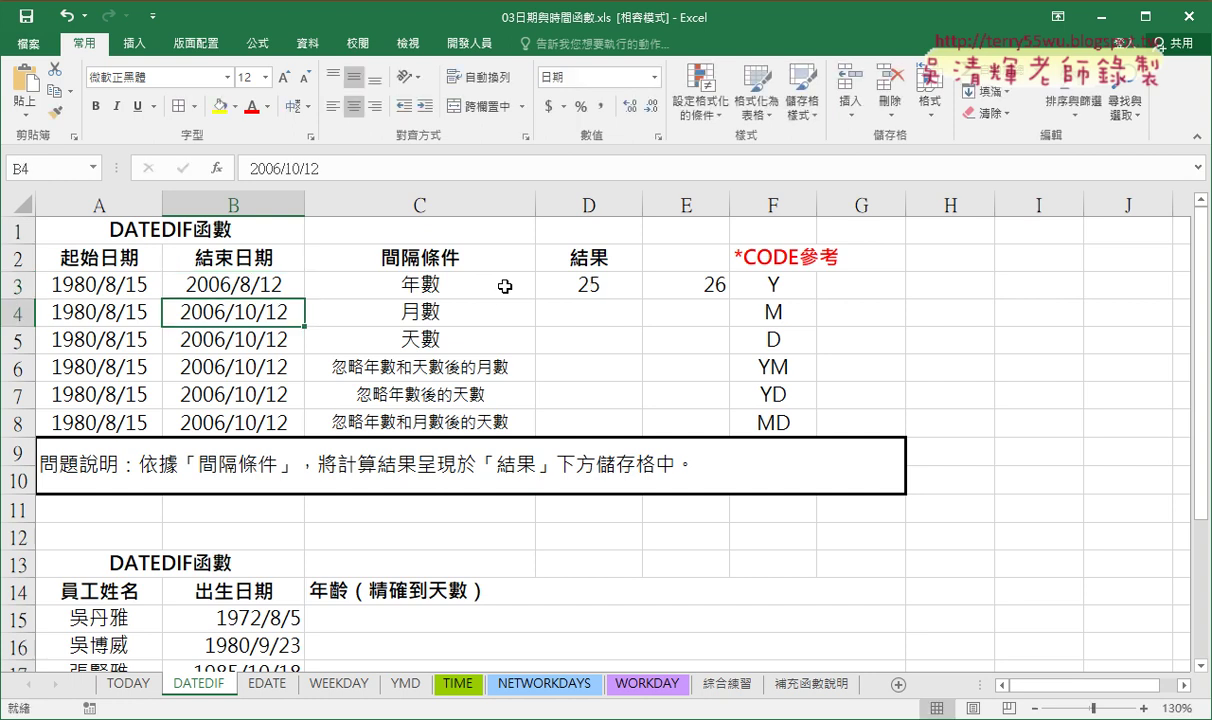
{"action": "left_click_drag", "start_coordinate": [580, 300], "coordinate": [589, 310]}
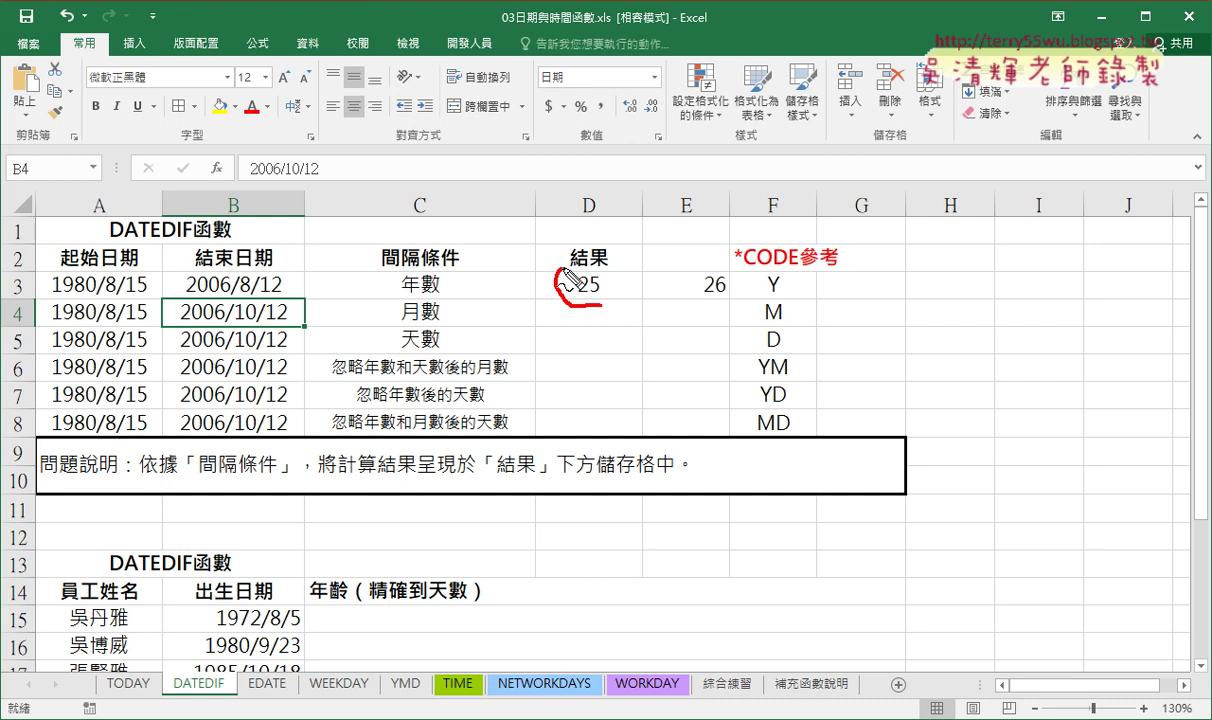
{"action": "left_click_drag", "start_coordinate": [700, 300], "coordinate": [722, 314]}
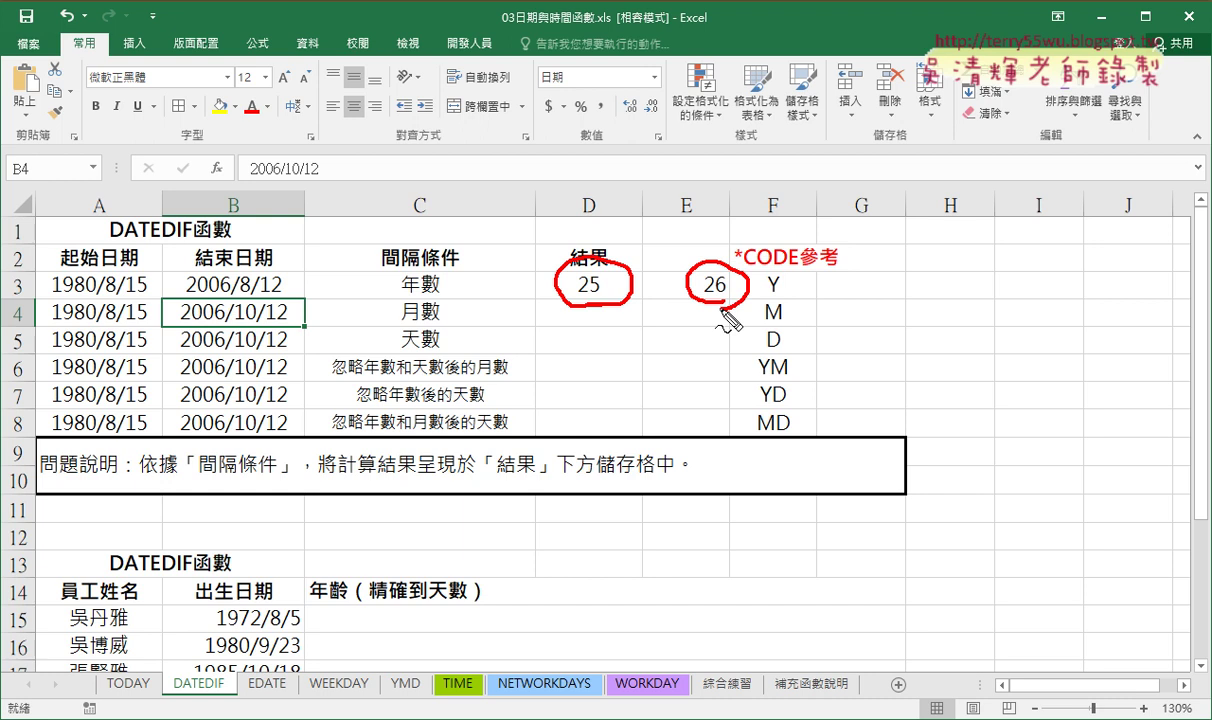
{"action": "key", "text": "Escape"}
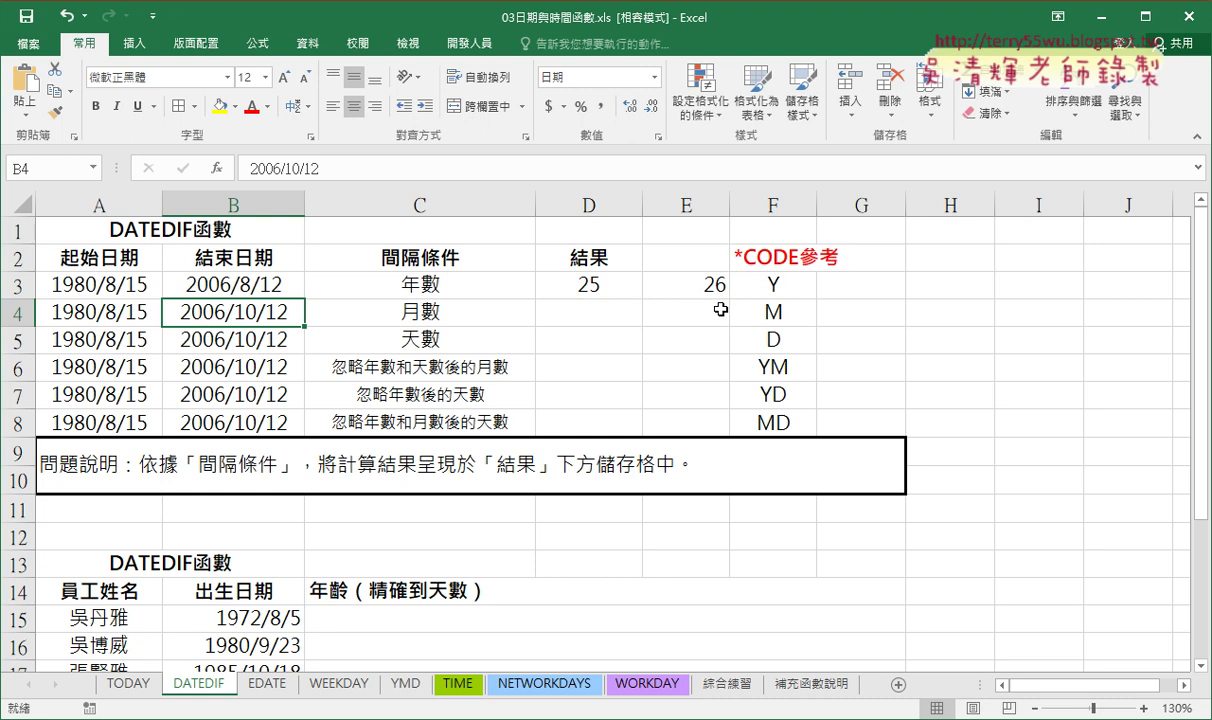
{"action": "left_click", "coordinate": [714, 288]}
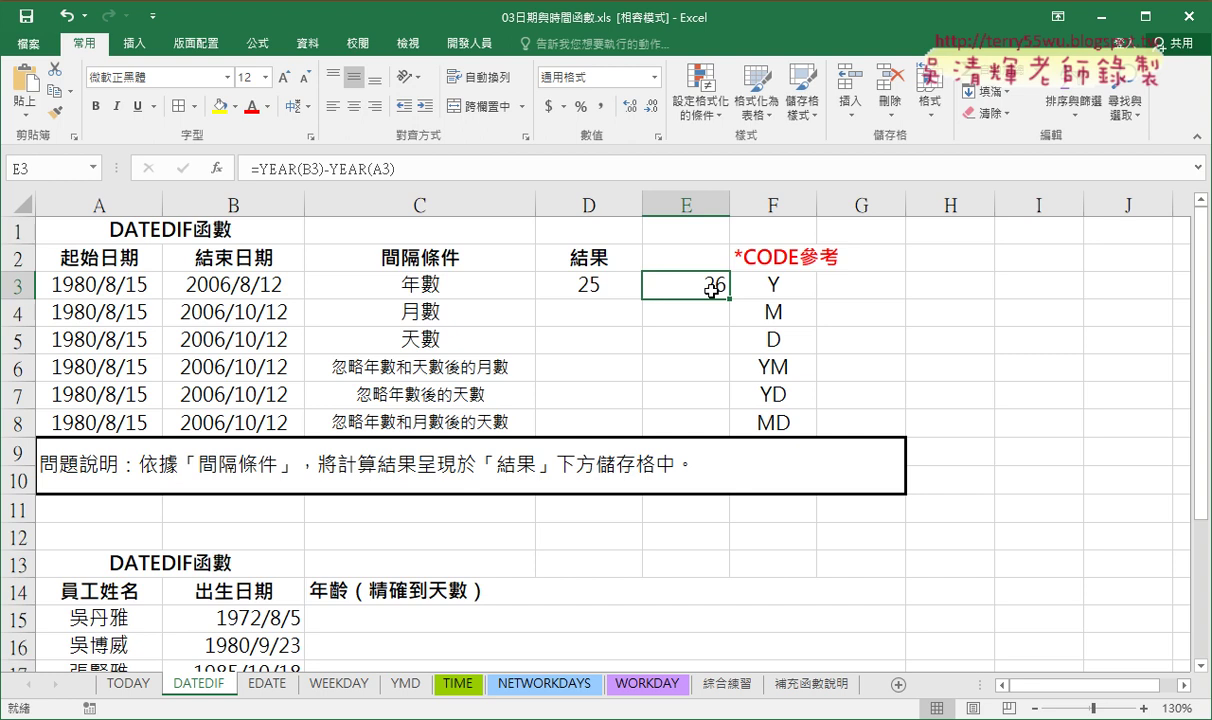
{"action": "left_click", "coordinate": [580, 283]}
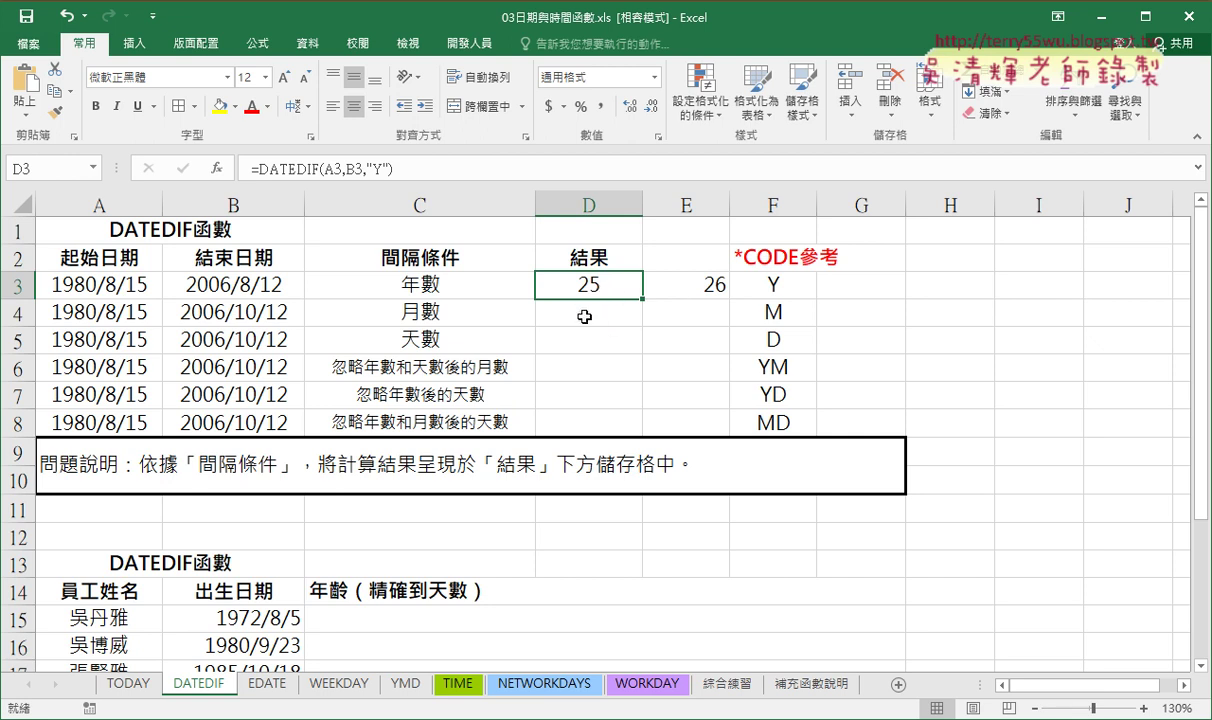
Fill D3's formula into D4 and change its unit from "Y" to "M", giving 313 months.
{"action": "left_click", "coordinate": [584, 316]}
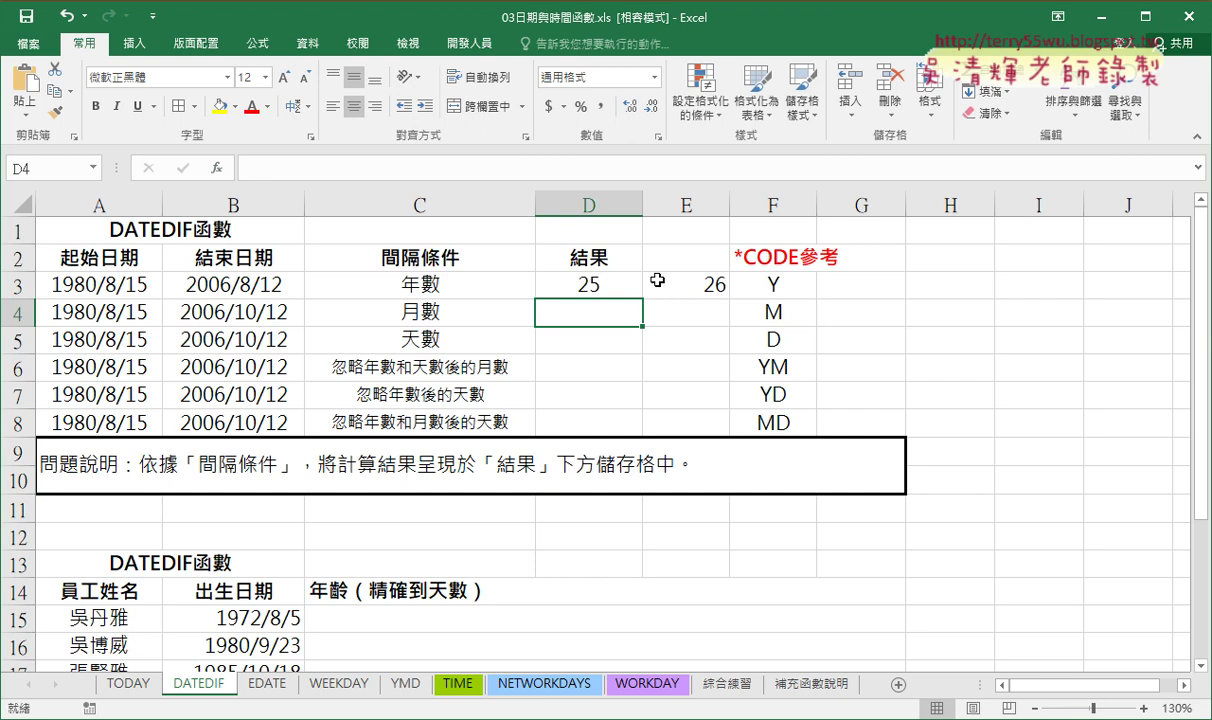
{"action": "left_click", "coordinate": [625, 286]}
{"action": "left_click_drag", "start_coordinate": [641, 298], "coordinate": [641, 324]}
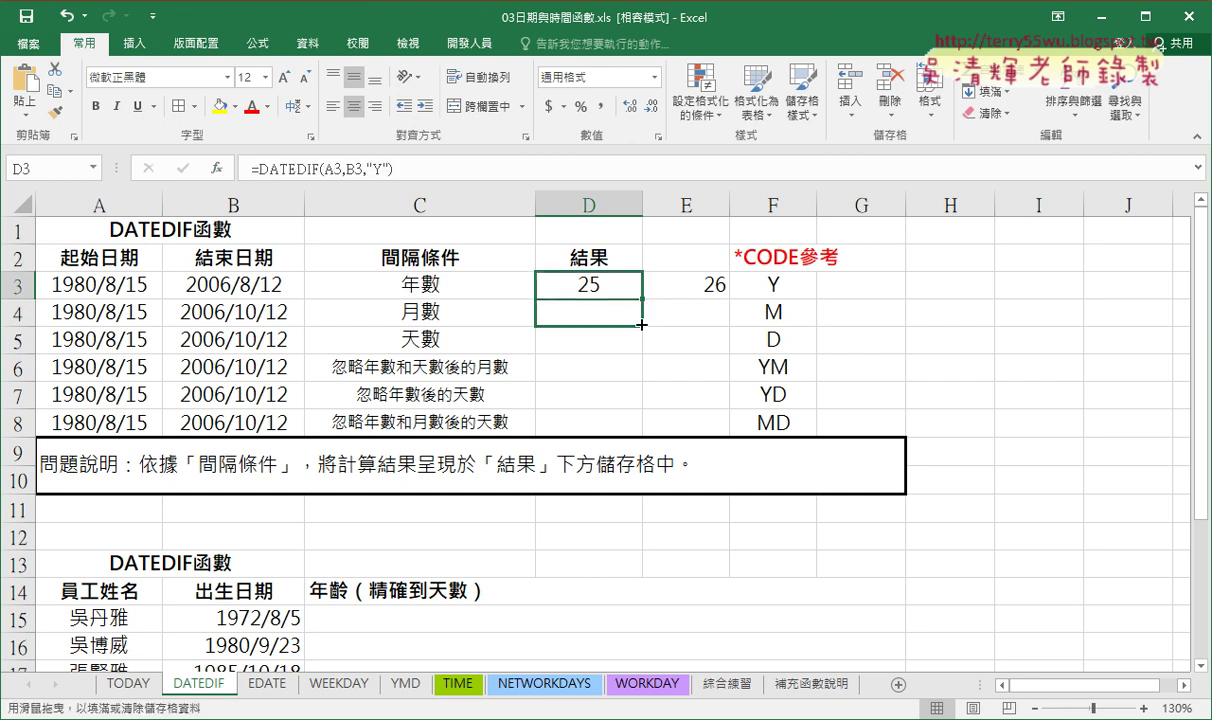
{"action": "left_click", "coordinate": [622, 316]}
{"action": "left_click", "coordinate": [383, 168]}
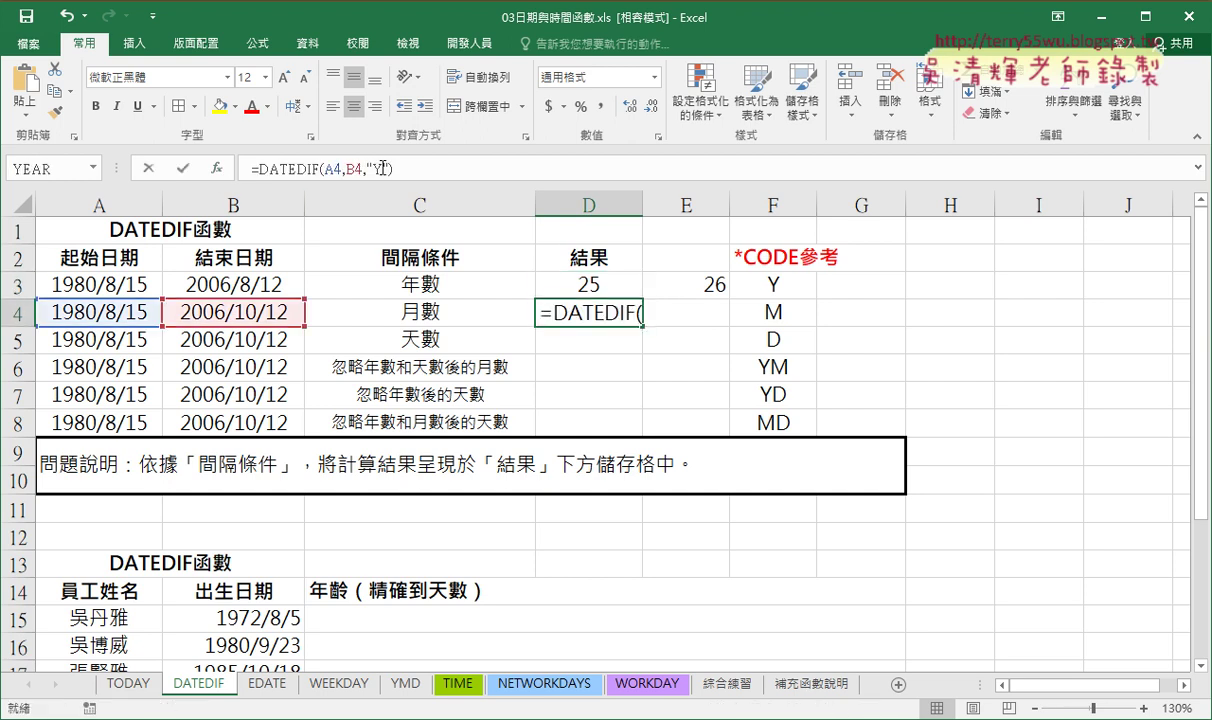
{"action": "double_click", "coordinate": [381, 168]}
{"action": "type", "text": "M"}
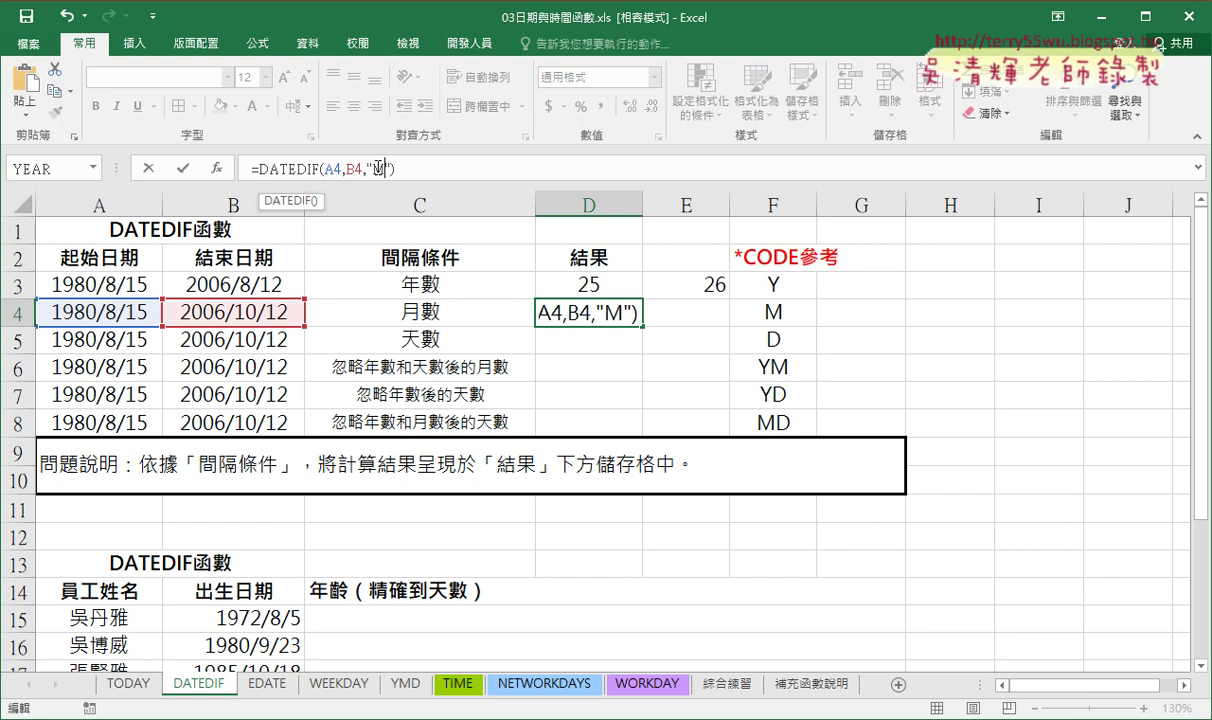
{"action": "key", "text": "Return"}
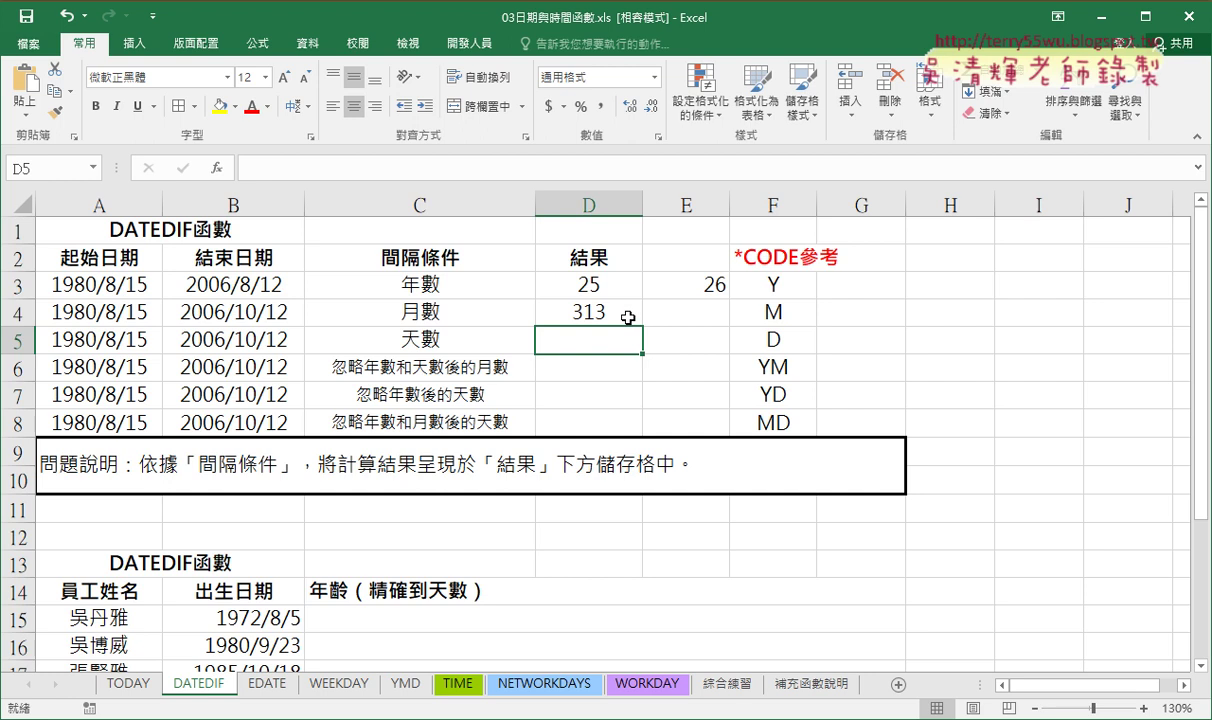
Review the months formula in D4 alongside the empty E4.
{"action": "left_click", "coordinate": [594, 304]}
{"action": "left_click", "coordinate": [717, 316]}
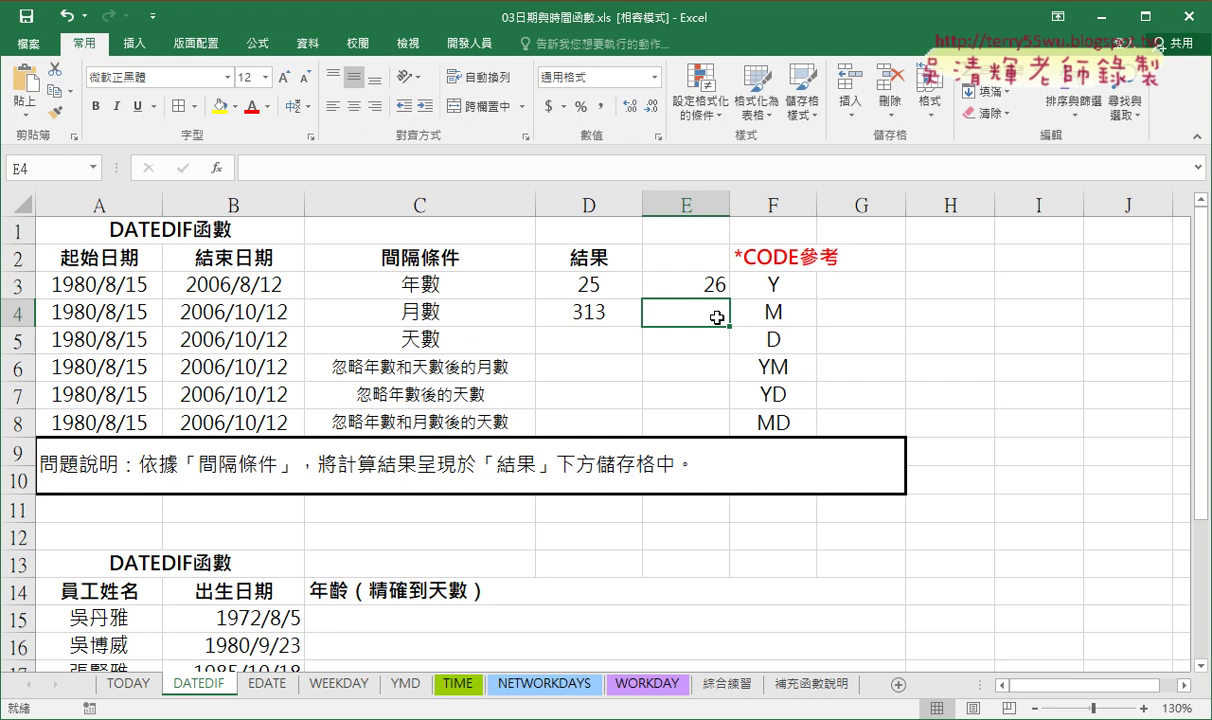
{"action": "left_click", "coordinate": [613, 316]}
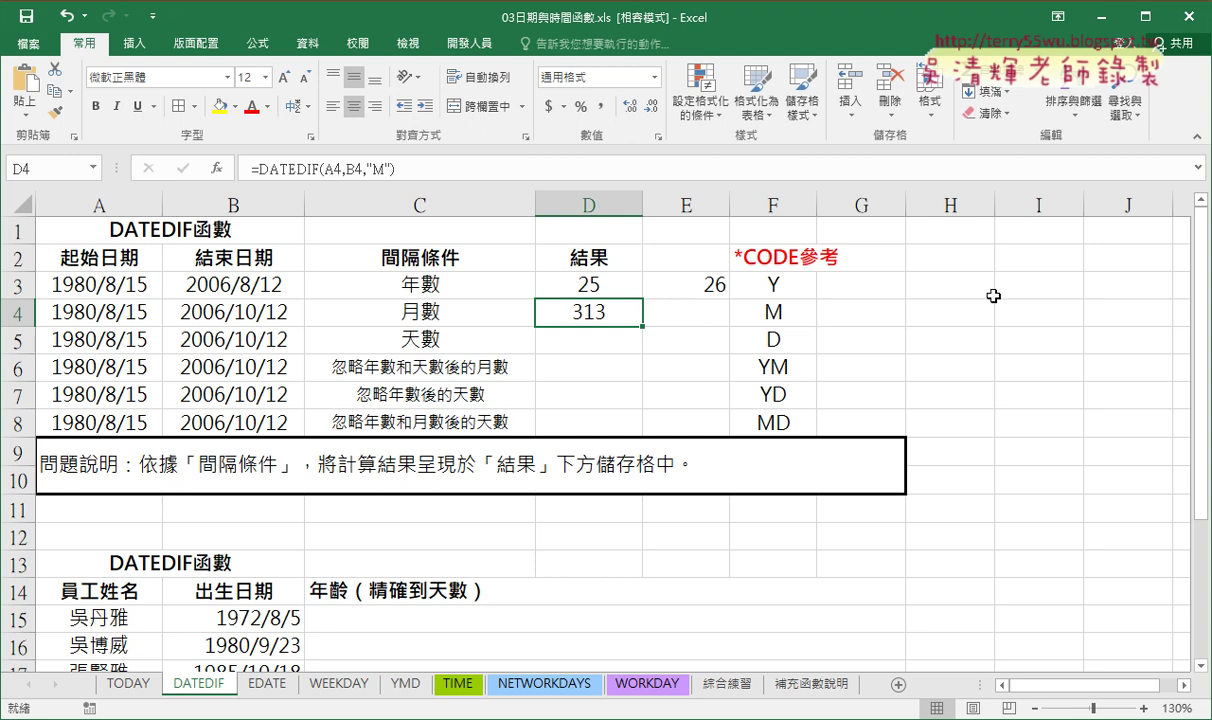
{"action": "left_click", "coordinate": [696, 318]}
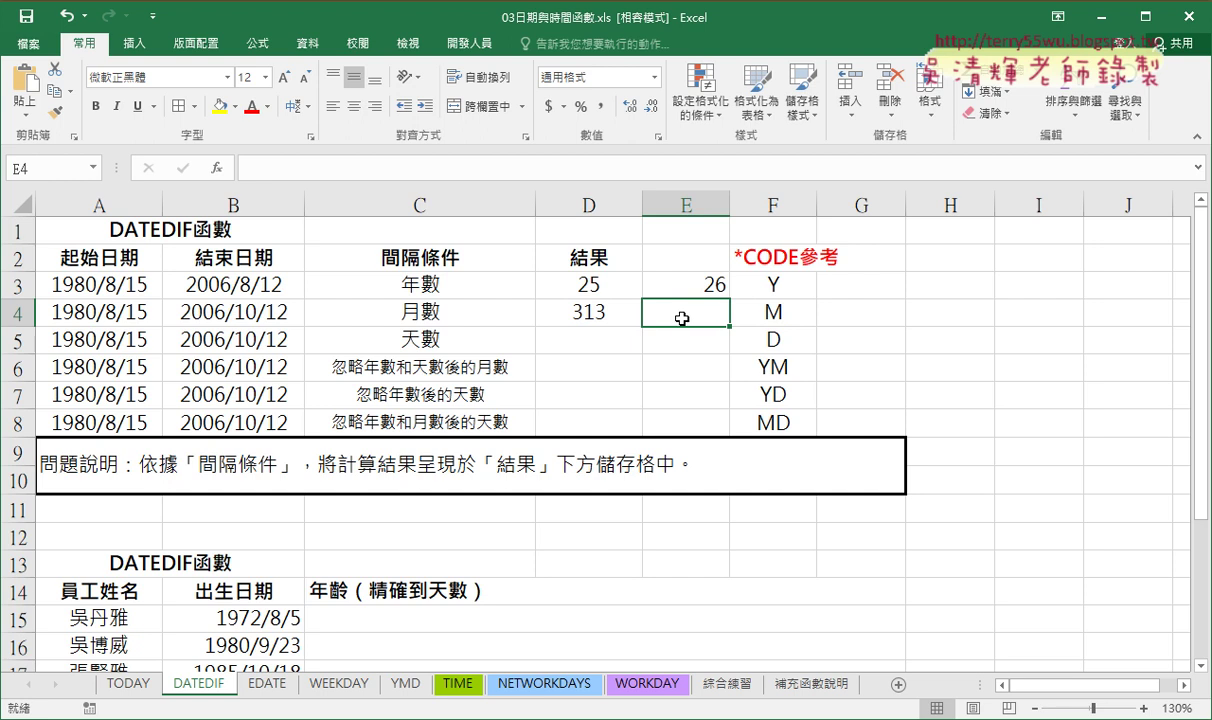
{"action": "left_click", "coordinate": [604, 316]}
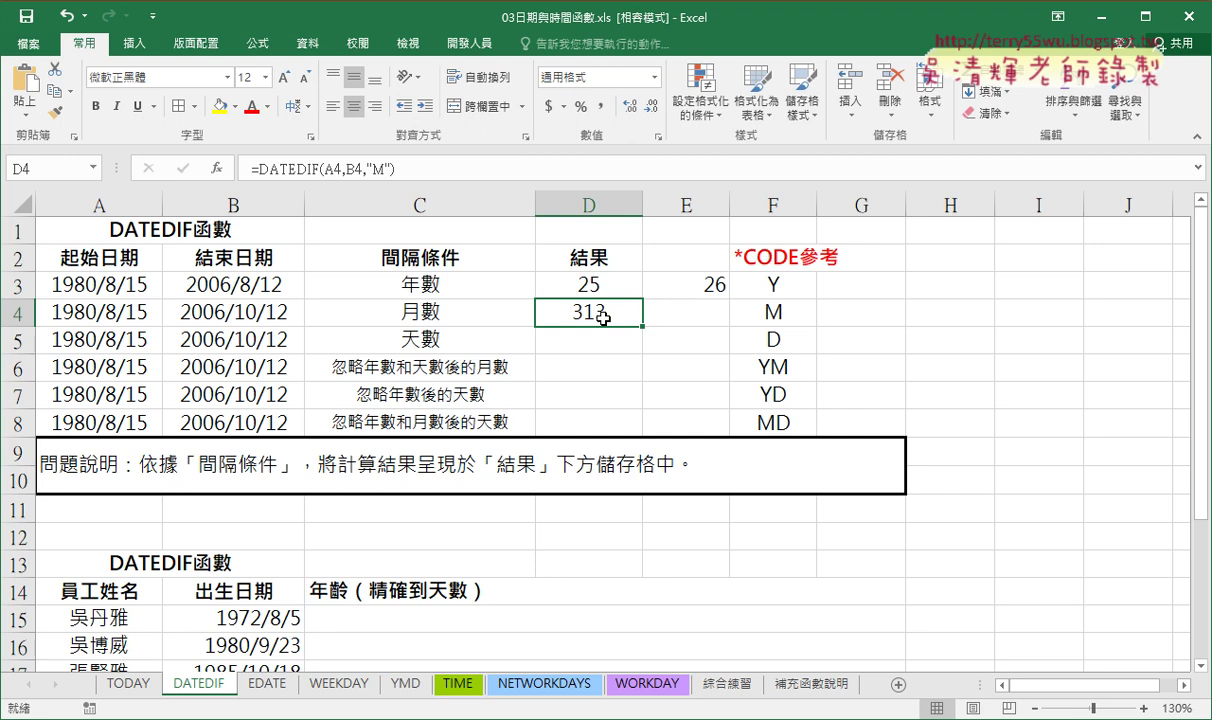
Fill D4's formula into D5 and change its unit from "M" to "D", giving 9554 days.
{"action": "left_click", "coordinate": [603, 338]}
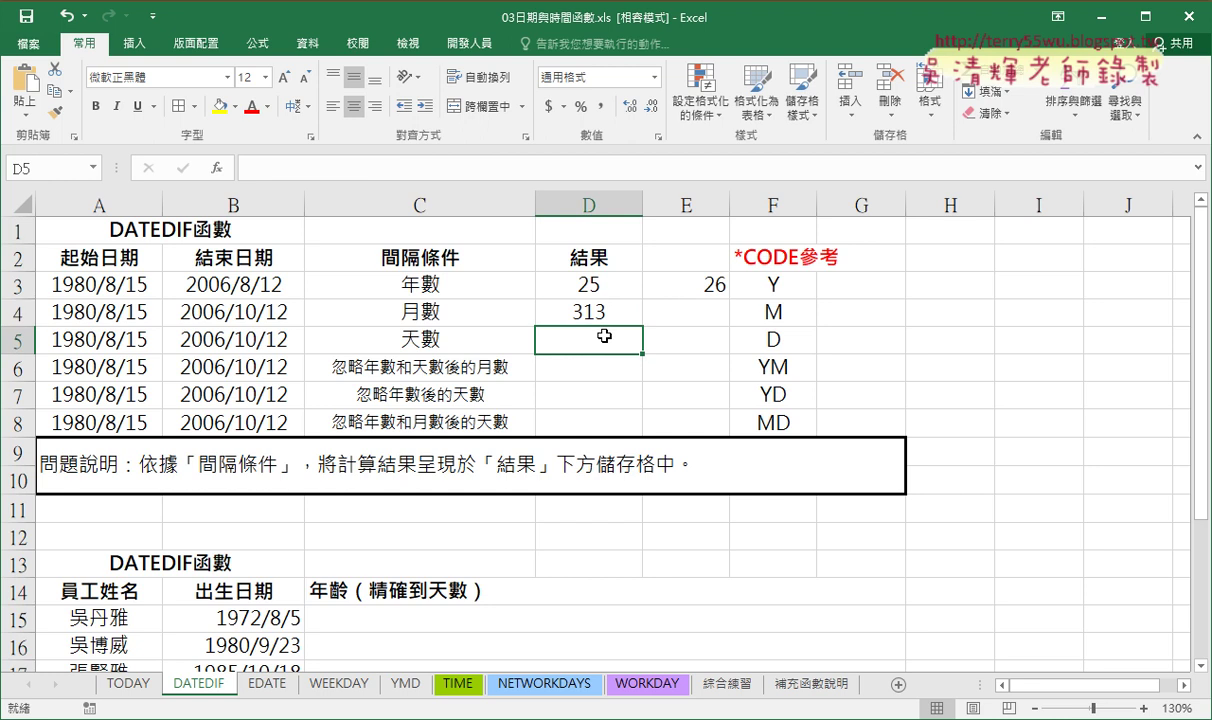
{"action": "left_click", "coordinate": [608, 313]}
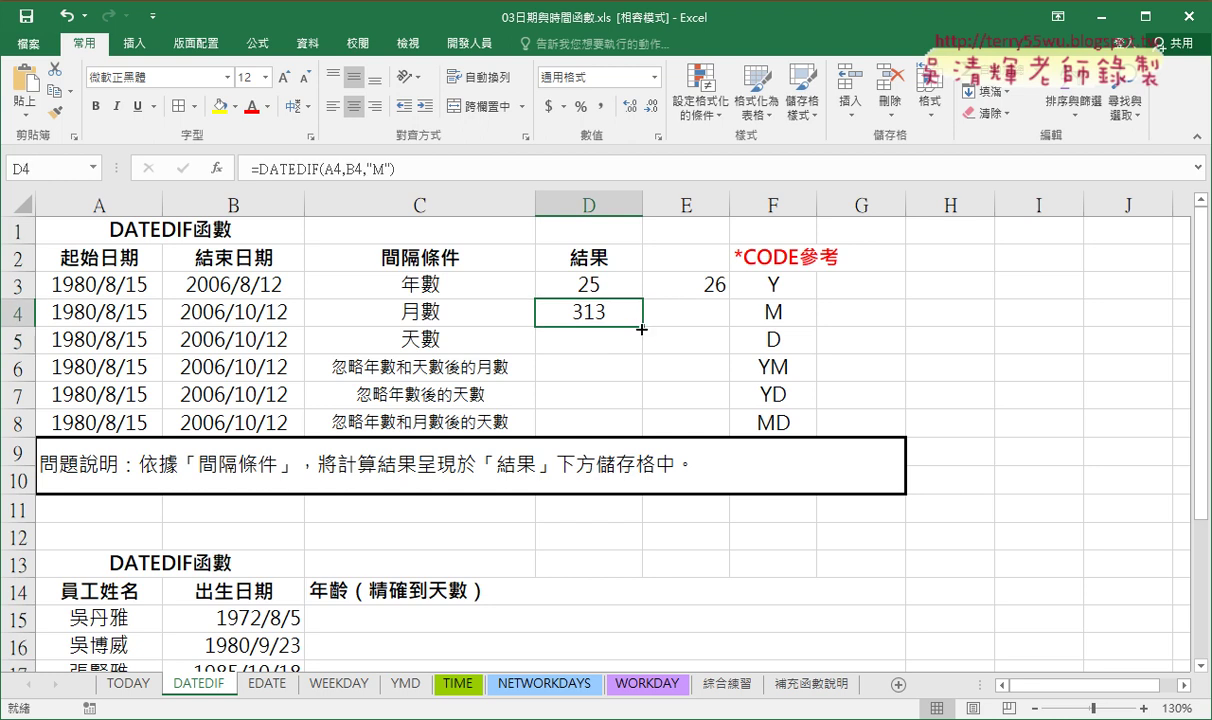
{"action": "left_click_drag", "start_coordinate": [642, 326], "coordinate": [641, 352]}
{"action": "double_click", "coordinate": [378, 169]}
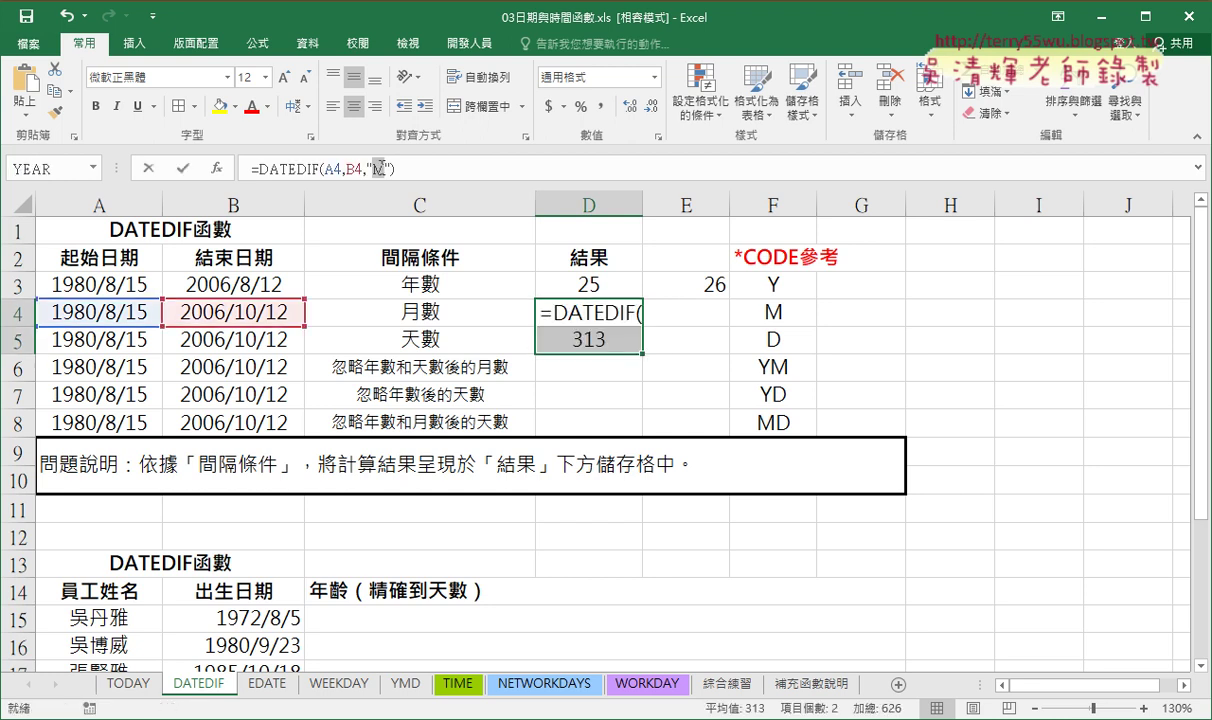
{"action": "left_click", "coordinate": [148, 168]}
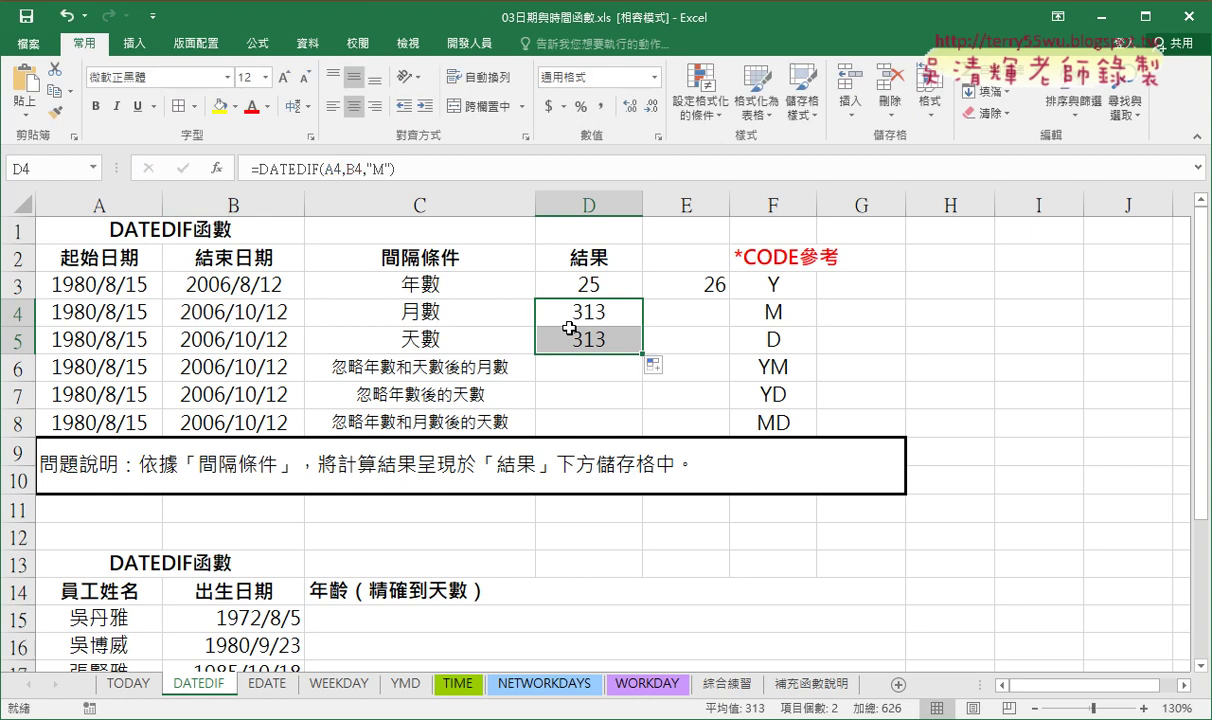
{"action": "key", "text": "Down"}
{"action": "left_click", "coordinate": [382, 172]}
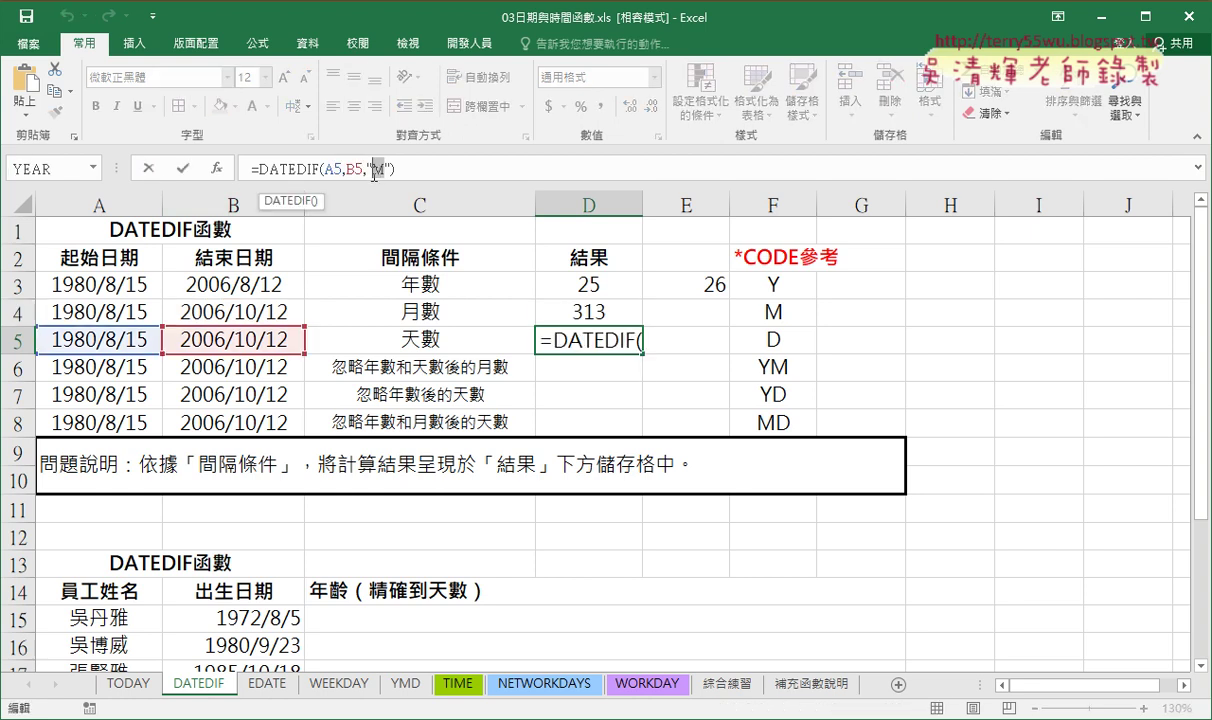
{"action": "double_click", "coordinate": [376, 170]}
{"action": "type", "text": "D"}
{"action": "key", "text": "Return"}
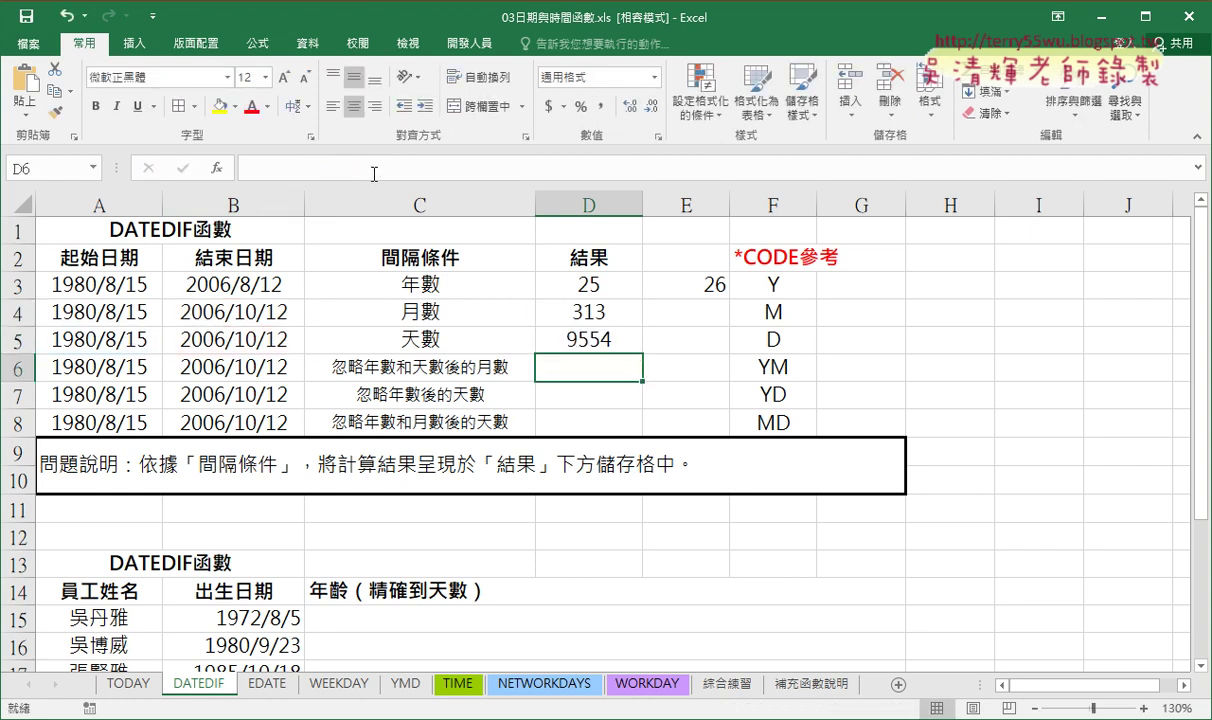
{"action": "left_click", "coordinate": [586, 336]}
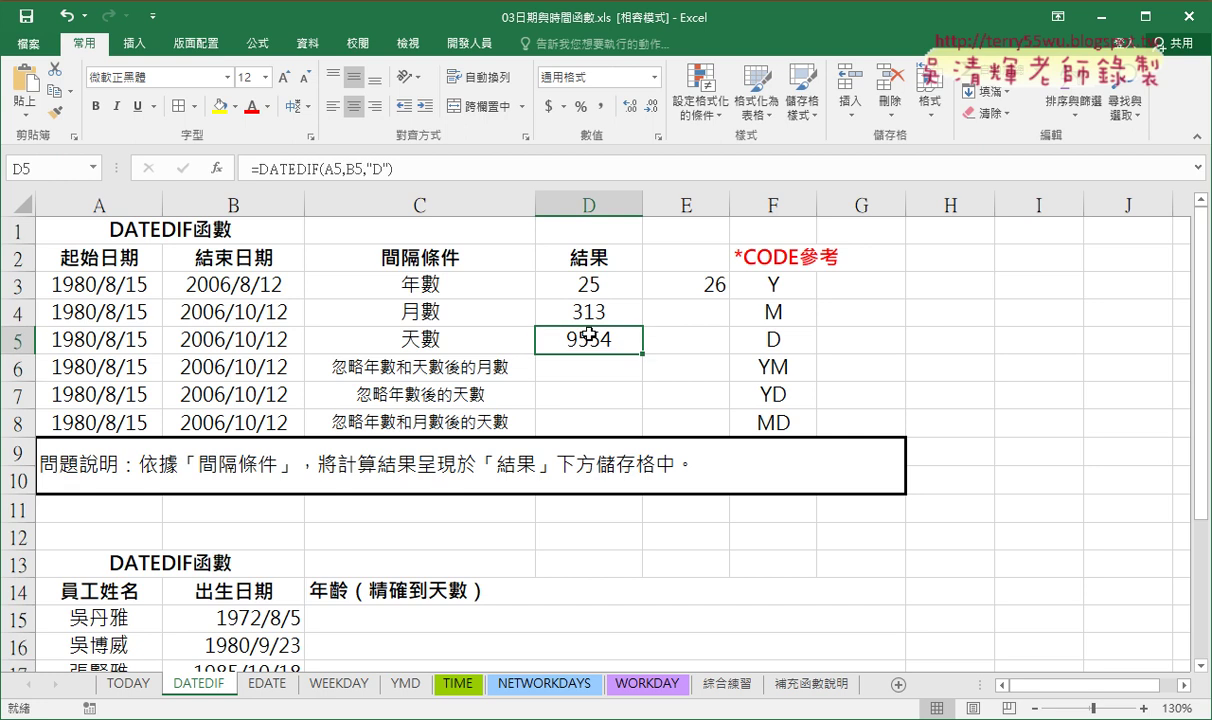
Start a formula in E5 that references the end date in B5.
{"action": "left_click", "coordinate": [690, 344]}
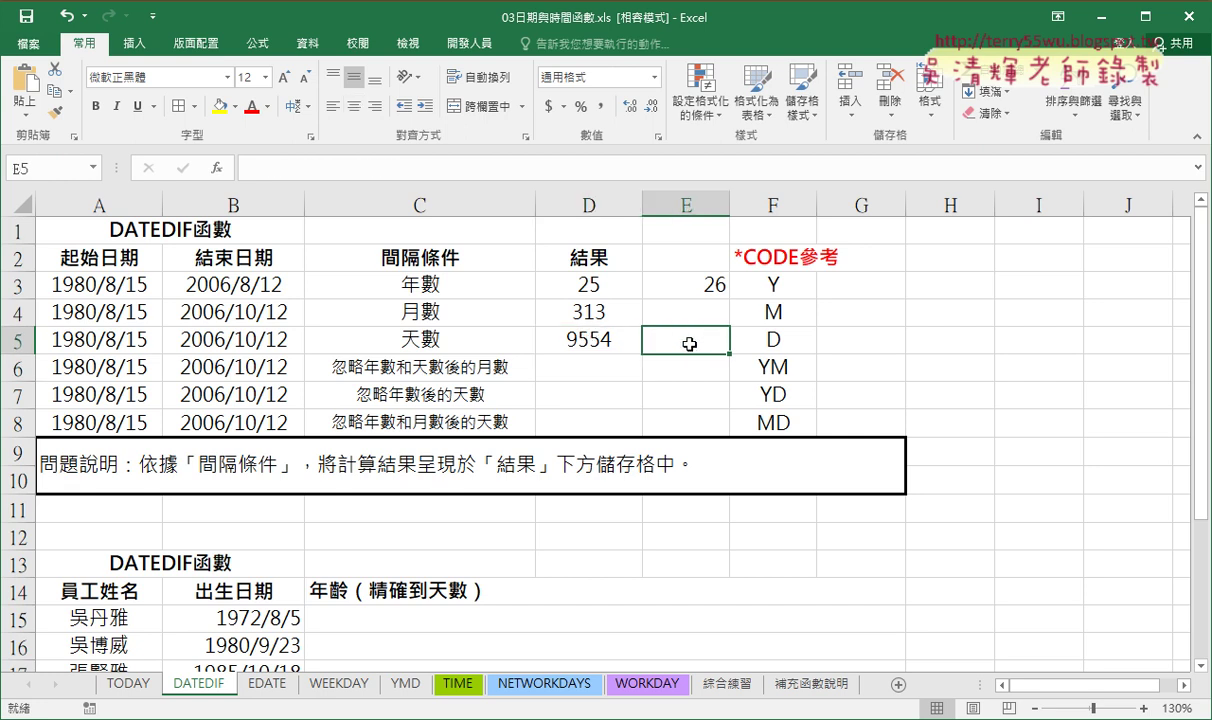
{"action": "left_click", "coordinate": [335, 170]}
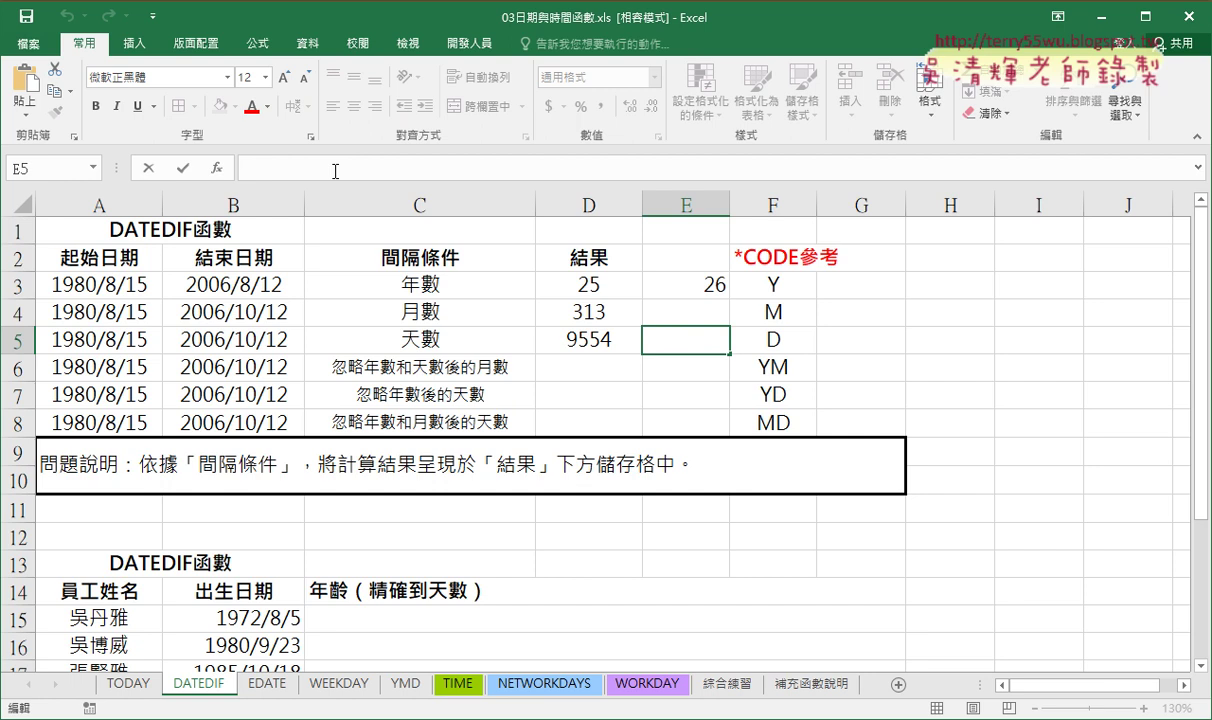
{"action": "type", "text": "="}
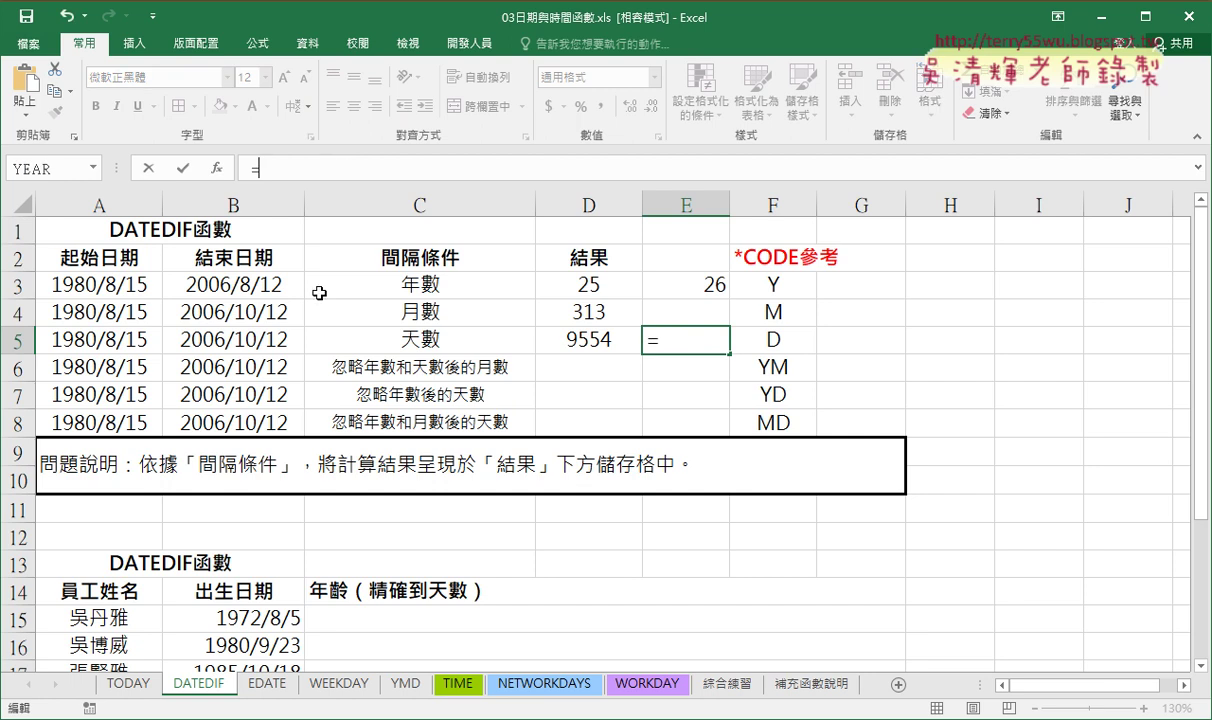
{"action": "left_click", "coordinate": [260, 340]}
Complete E5 as =B5-A5, returning 9554 days.
{"action": "type", "text": "-"}
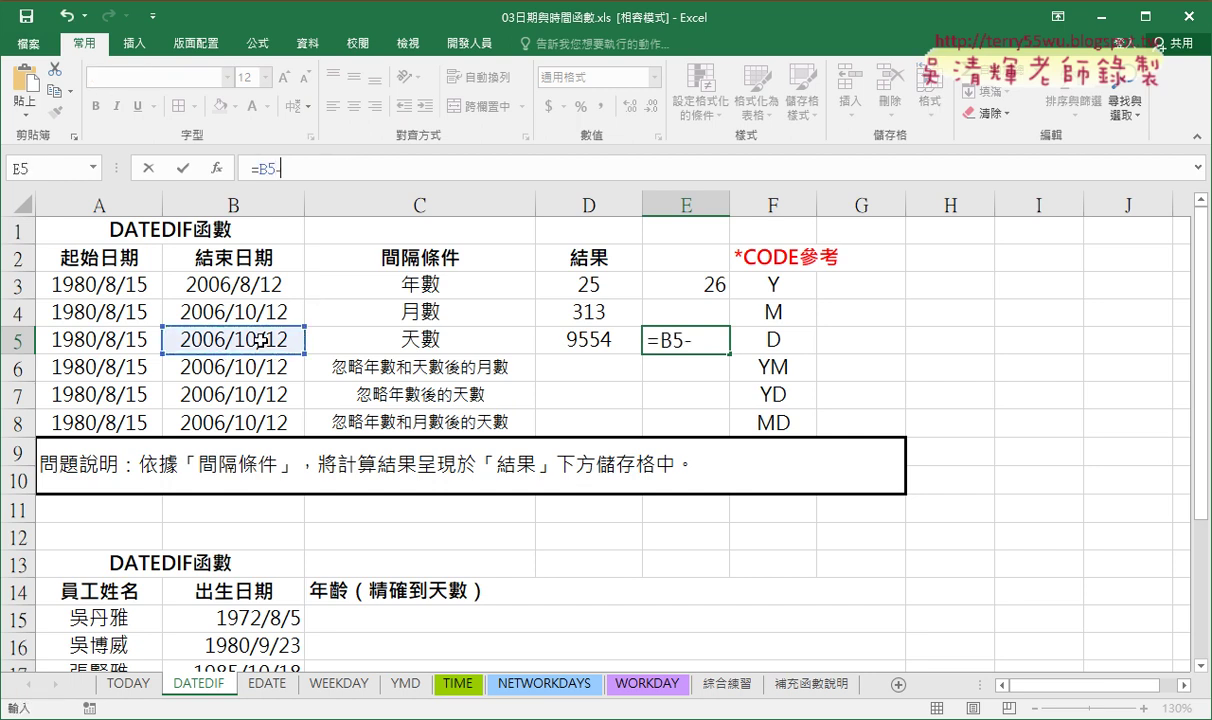
{"action": "left_click", "coordinate": [125, 333]}
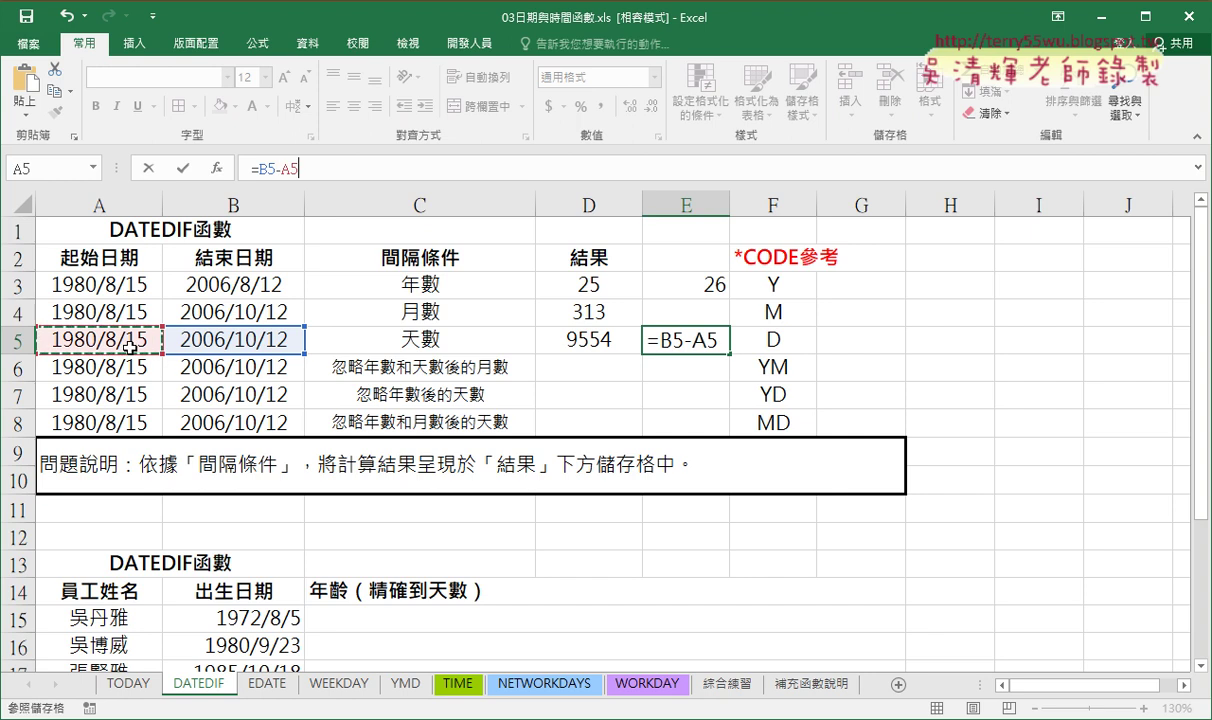
{"action": "left_click", "coordinate": [184, 172]}
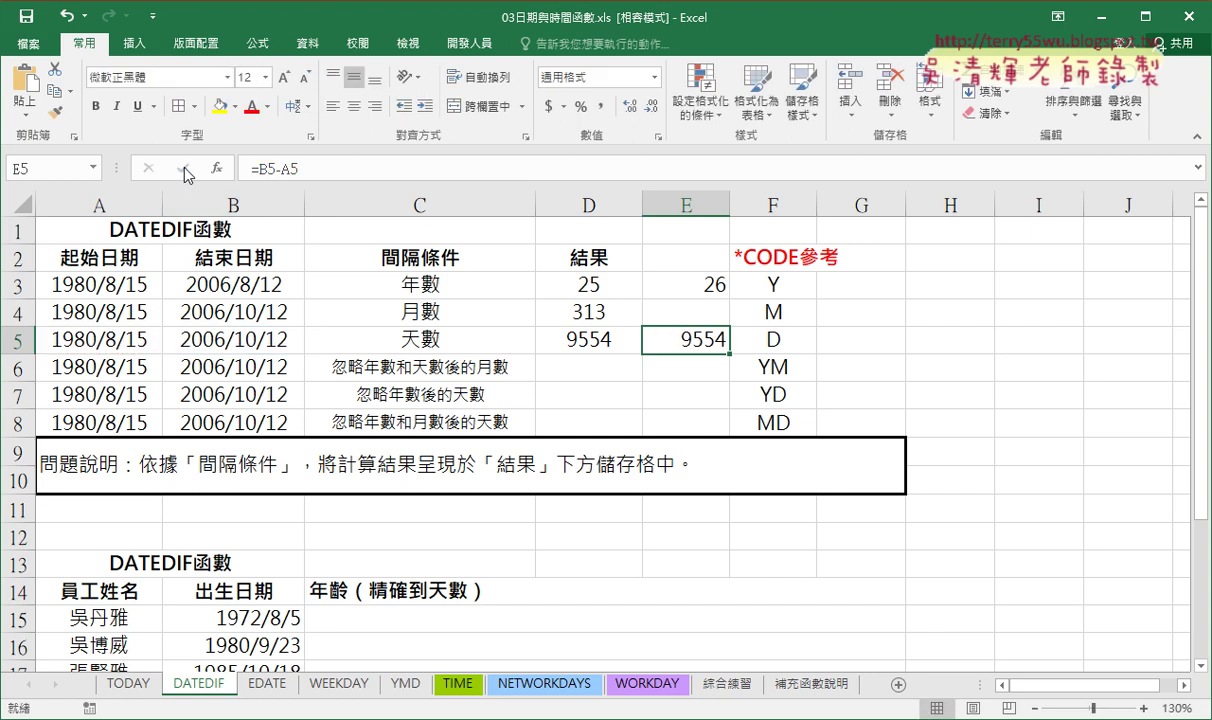
Compare E5's subtraction with the DATEDIF formulas in D5, D4 and D3.
{"action": "left_click", "coordinate": [588, 328]}
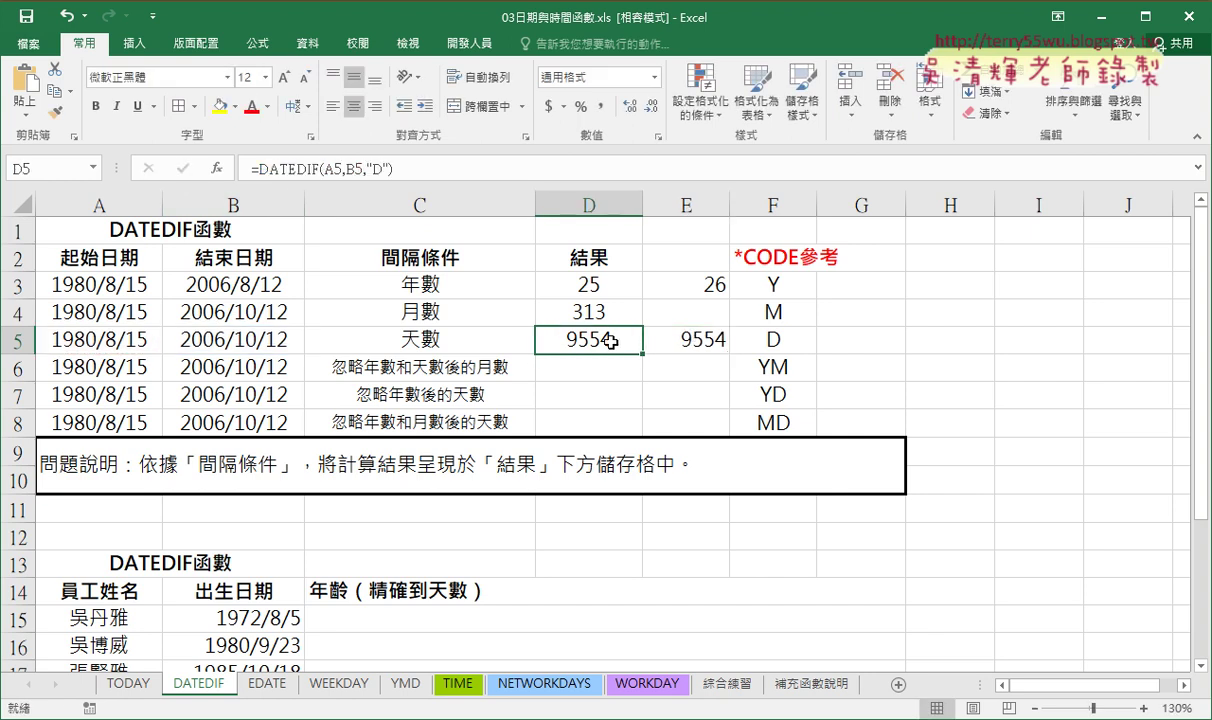
{"action": "left_click", "coordinate": [690, 342]}
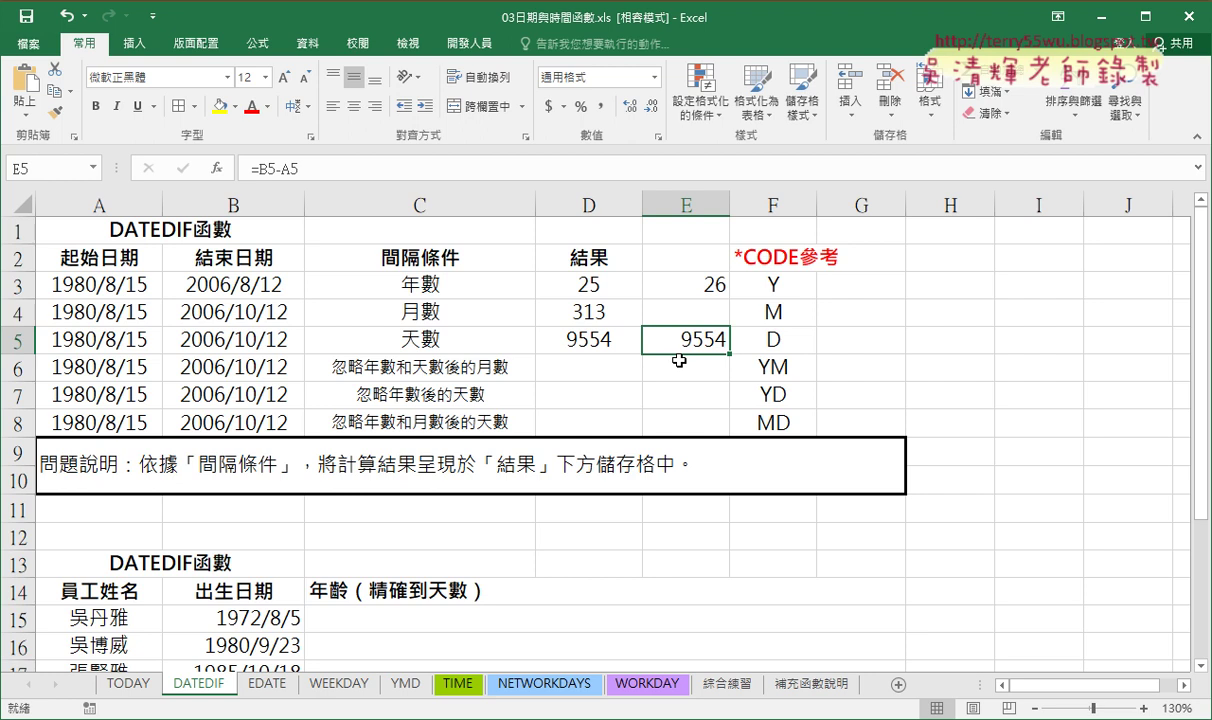
{"action": "left_click", "coordinate": [610, 340]}
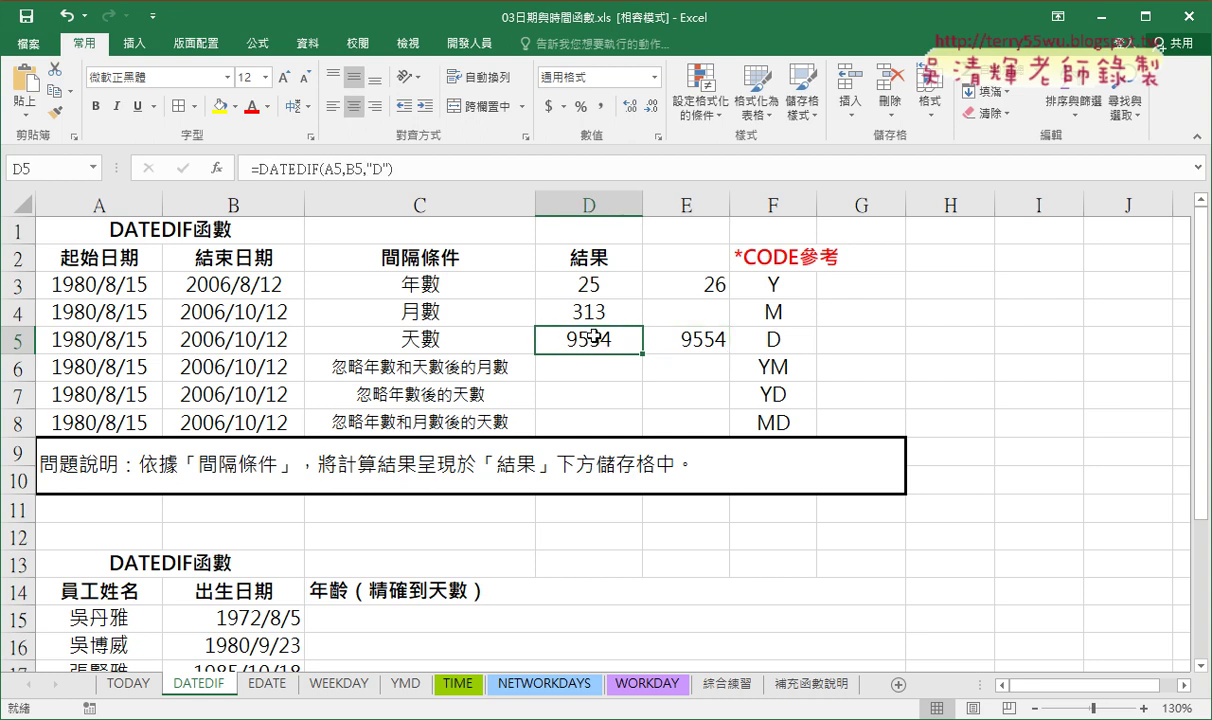
{"action": "left_click", "coordinate": [597, 314]}
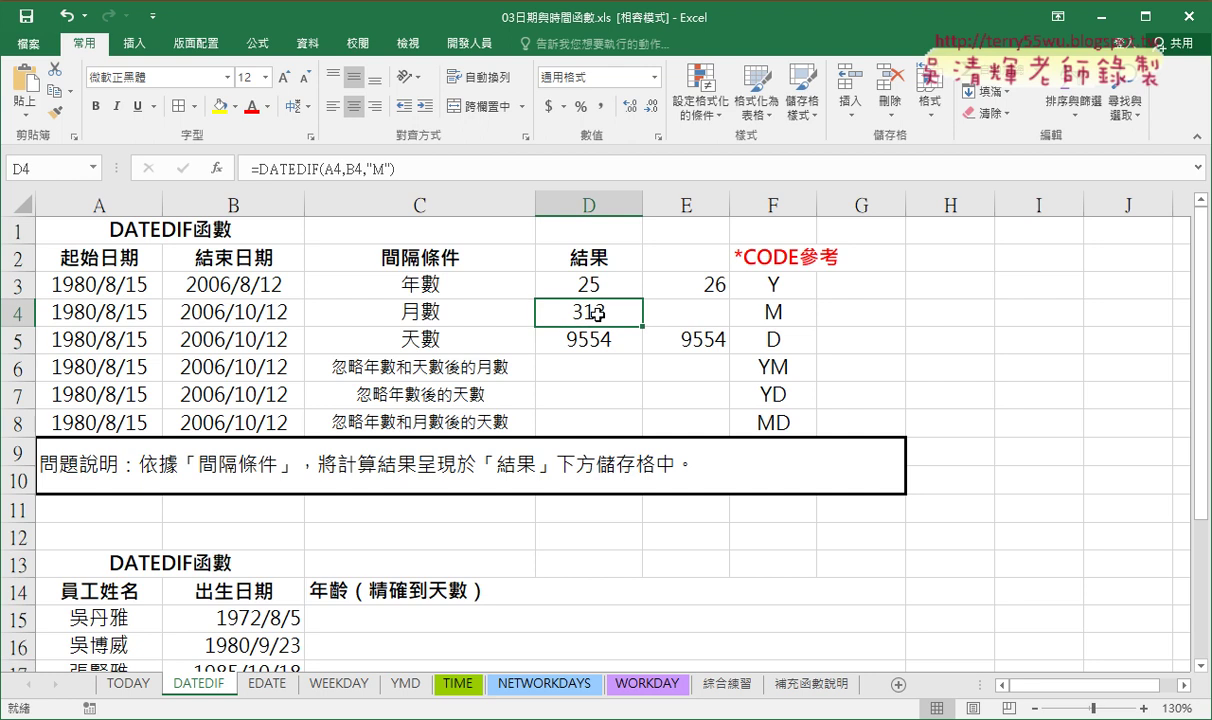
{"action": "left_click", "coordinate": [597, 285]}
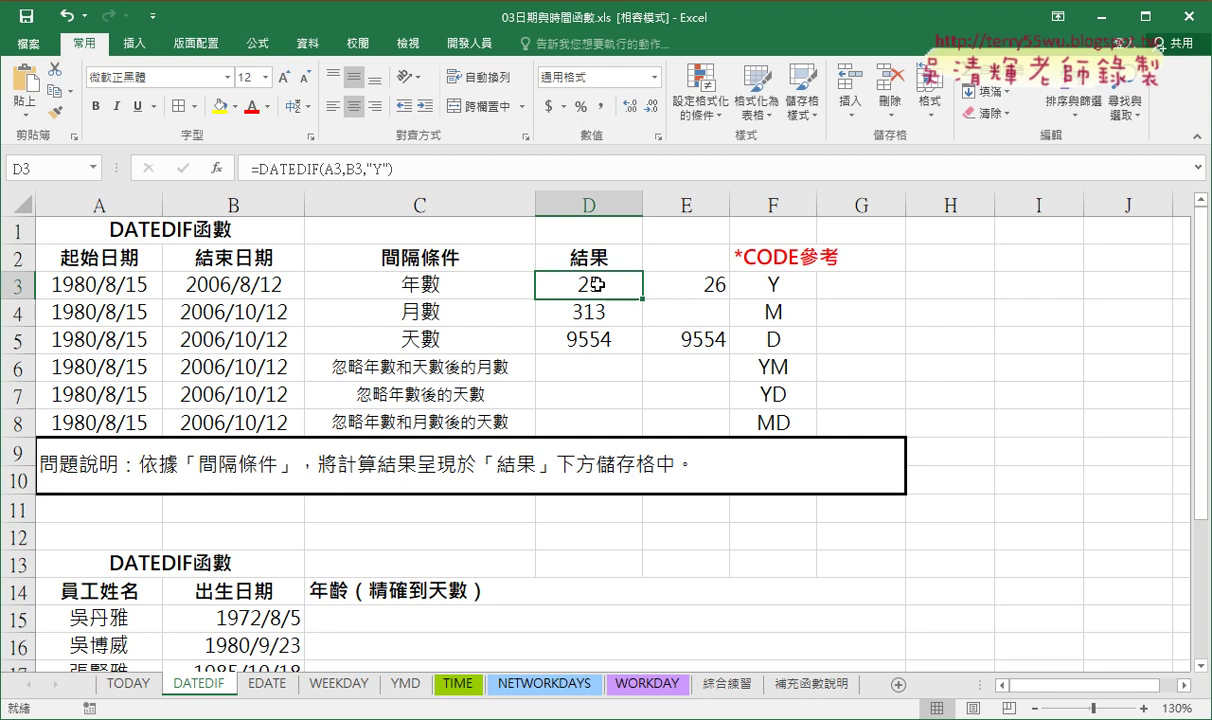
{"action": "left_click", "coordinate": [569, 338]}
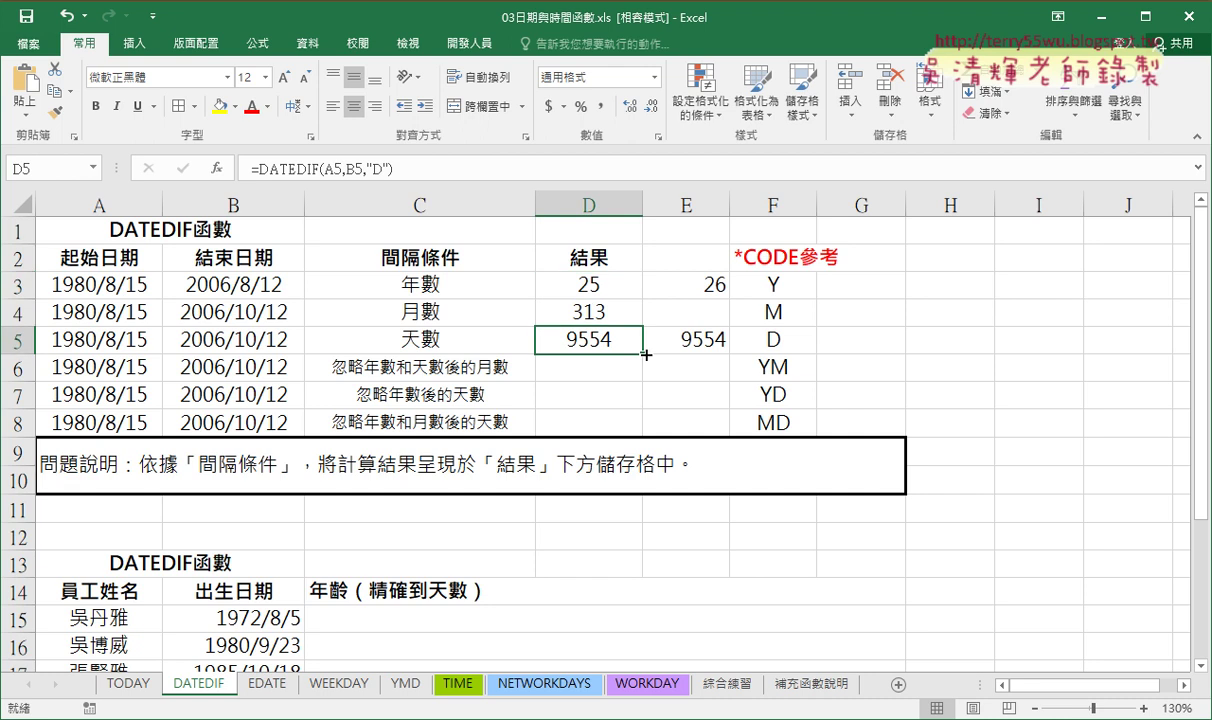
Fill D5's days formula down through D8.
{"action": "left_click_drag", "start_coordinate": [642, 353], "coordinate": [635, 430]}
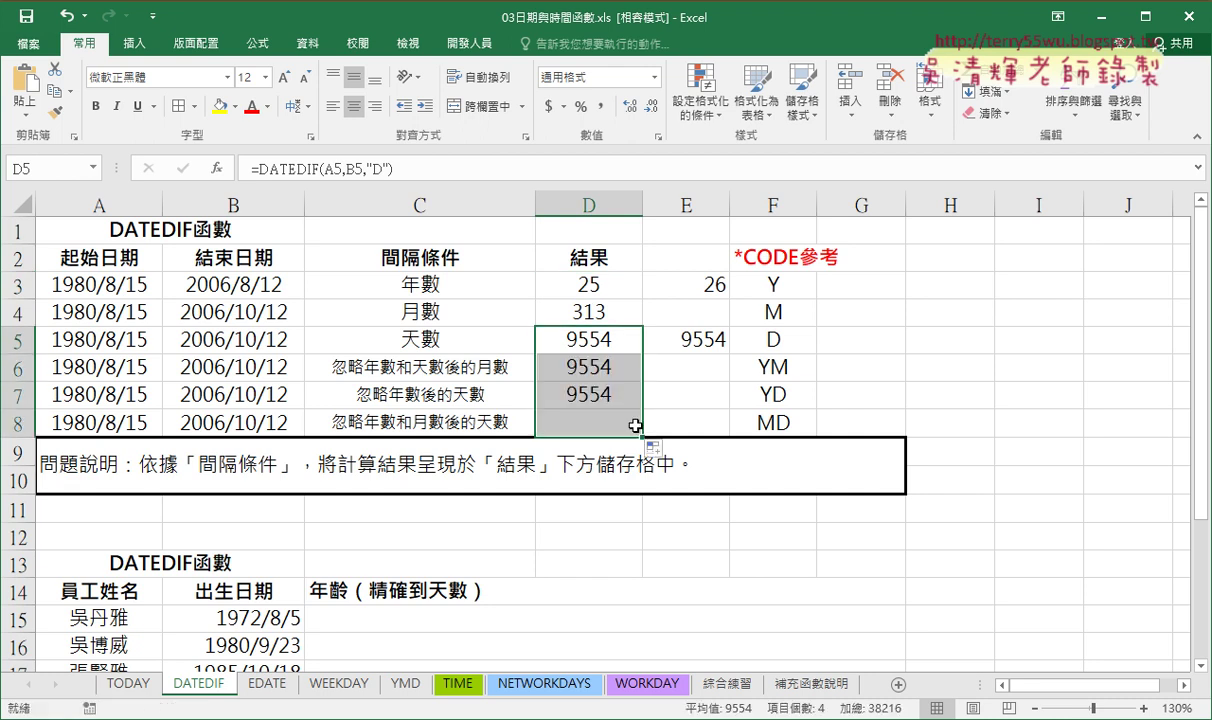
{"action": "left_click", "coordinate": [600, 370]}
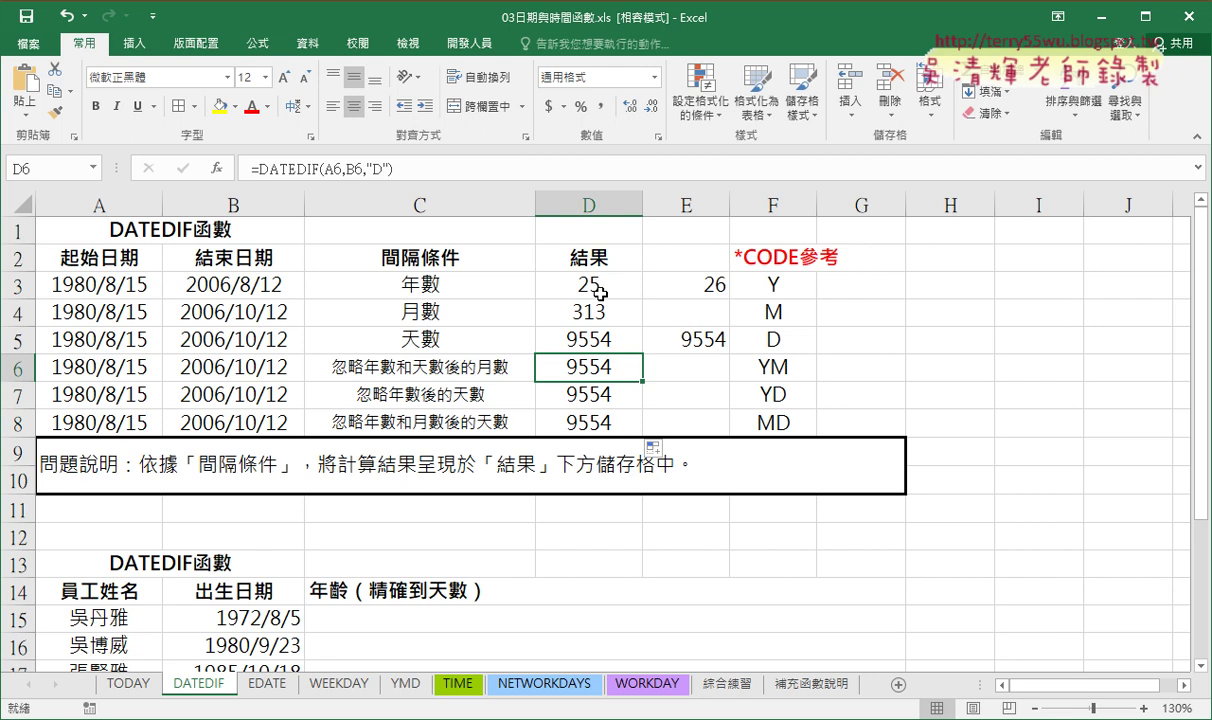
{"action": "left_click", "coordinate": [600, 290]}
Set B3's month back to 10 (2006/10/12), restoring D3 to 26 years.
{"action": "left_click", "coordinate": [240, 283]}
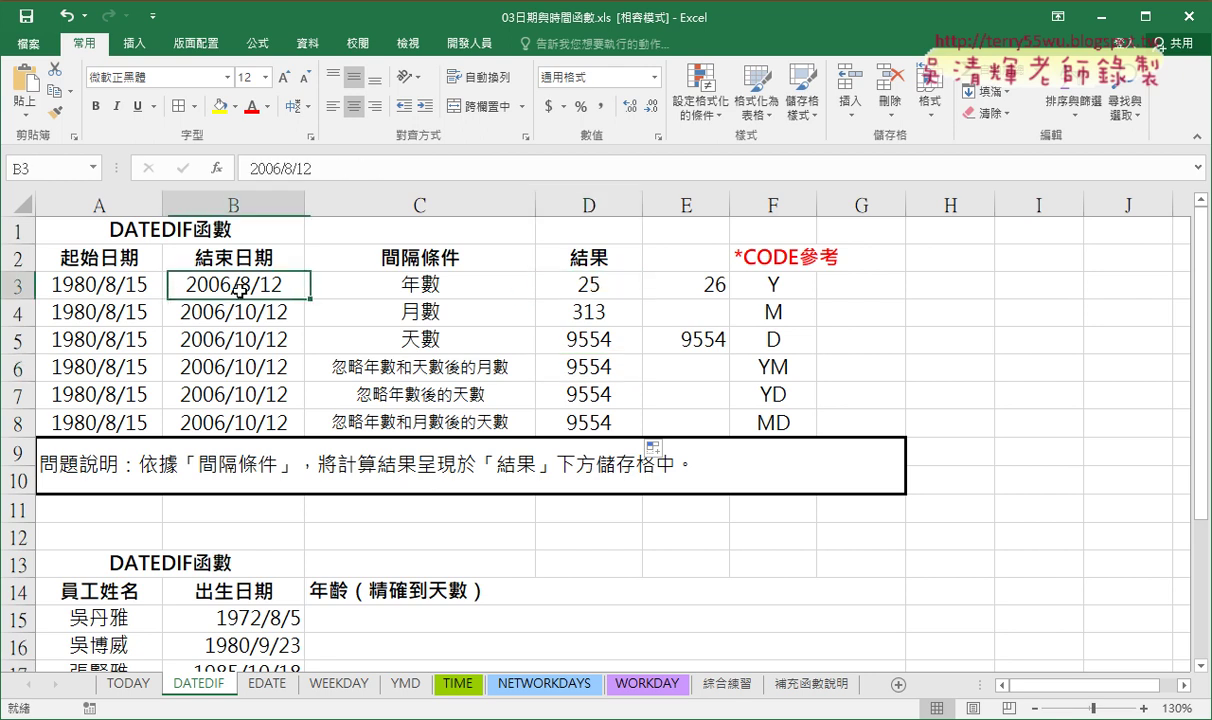
{"action": "double_click", "coordinate": [246, 284]}
{"action": "type", "text": "10"}
{"action": "key", "text": "Return"}
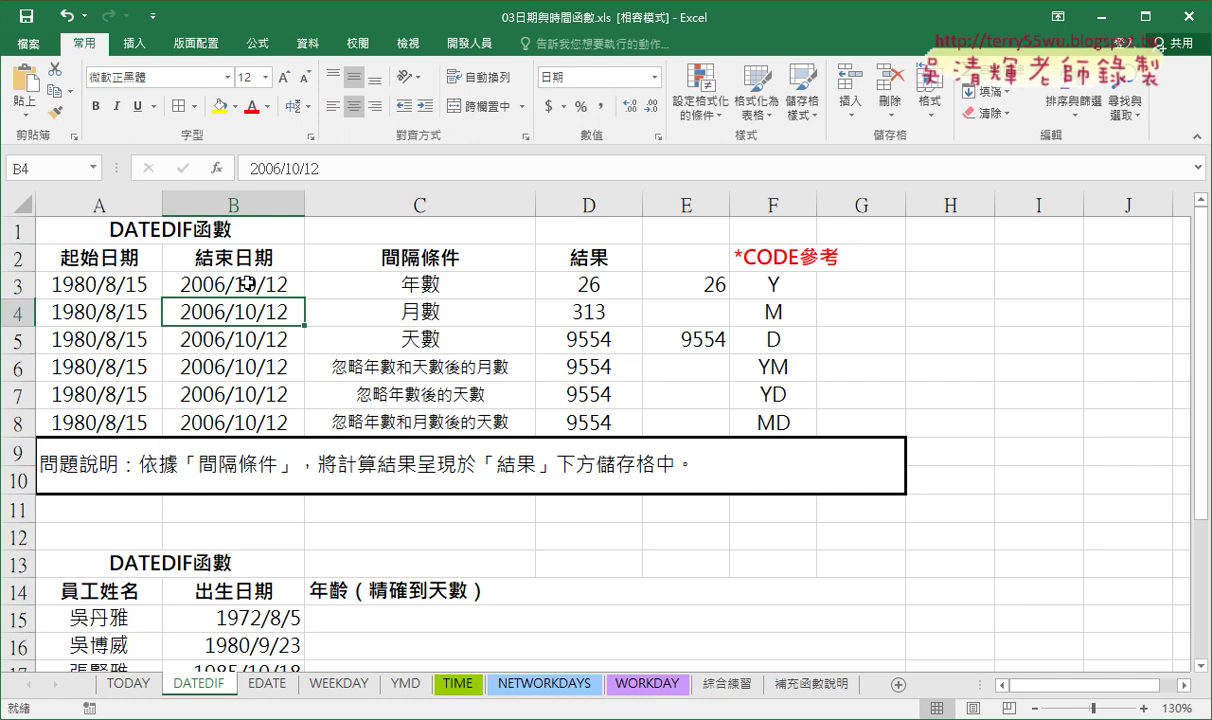
{"action": "left_click", "coordinate": [611, 290]}
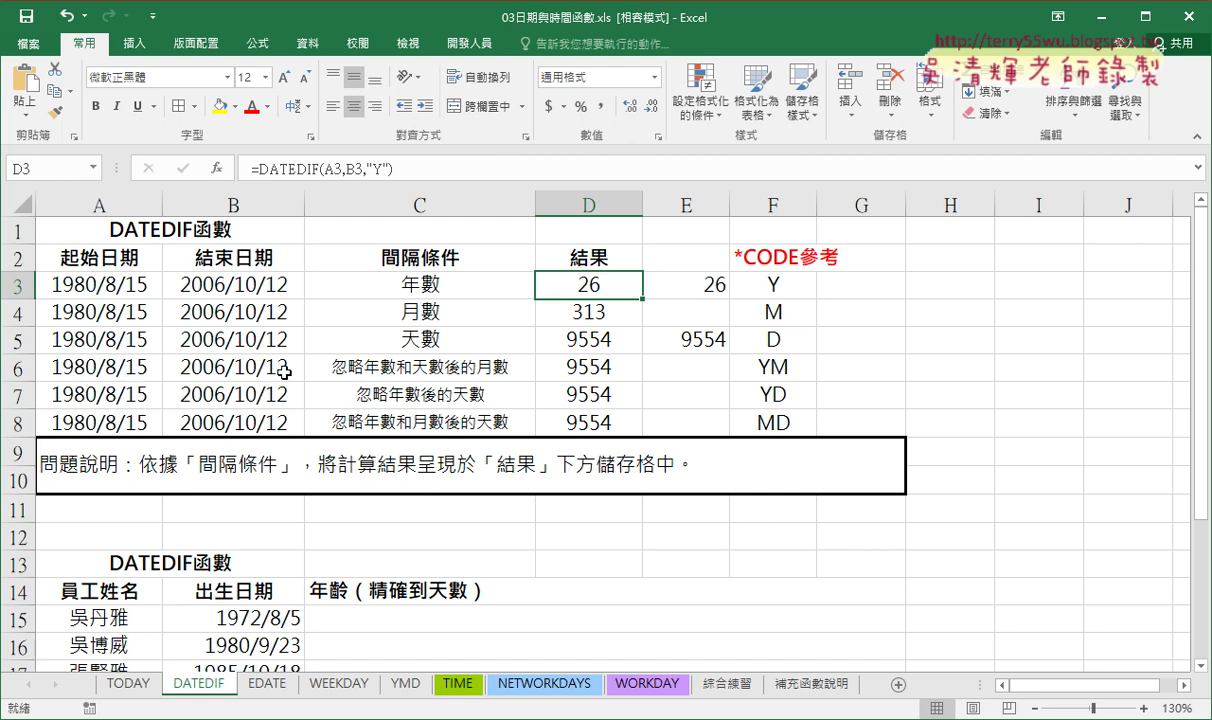
Change D6 to =DATEDIF(A6,B6,"YM") so it returns 1 month ignoring years.
{"action": "left_click", "coordinate": [615, 366]}
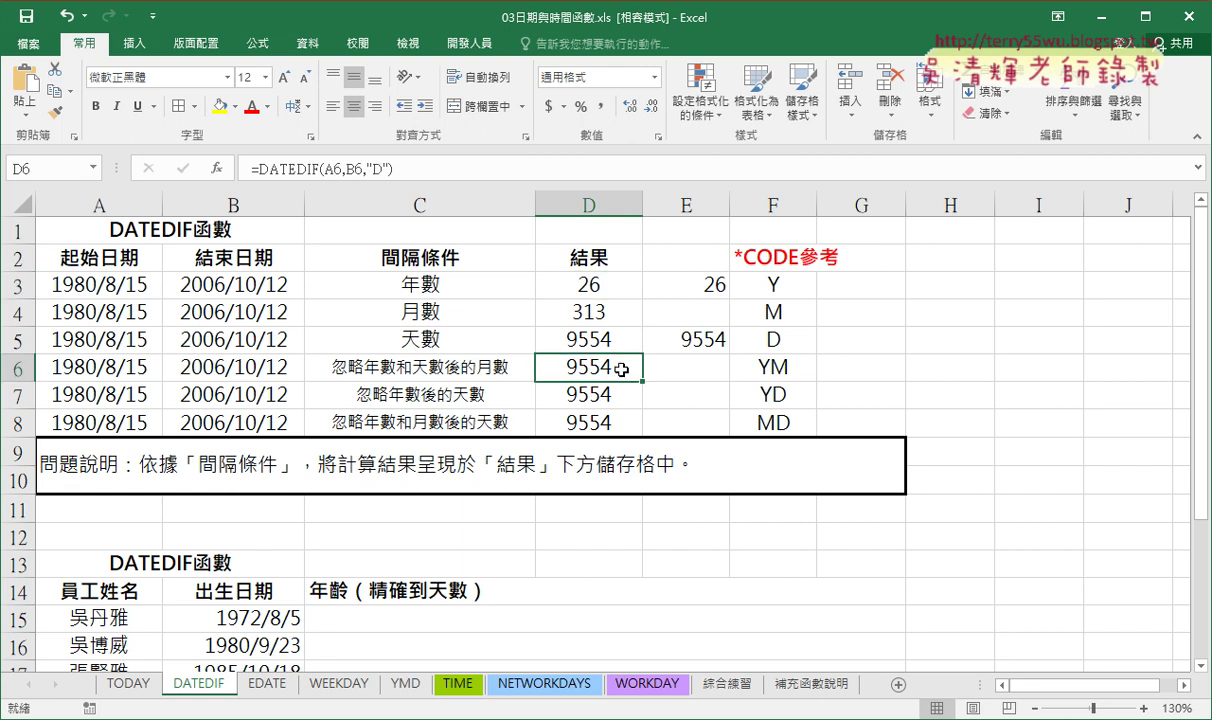
{"action": "left_click", "coordinate": [380, 167]}
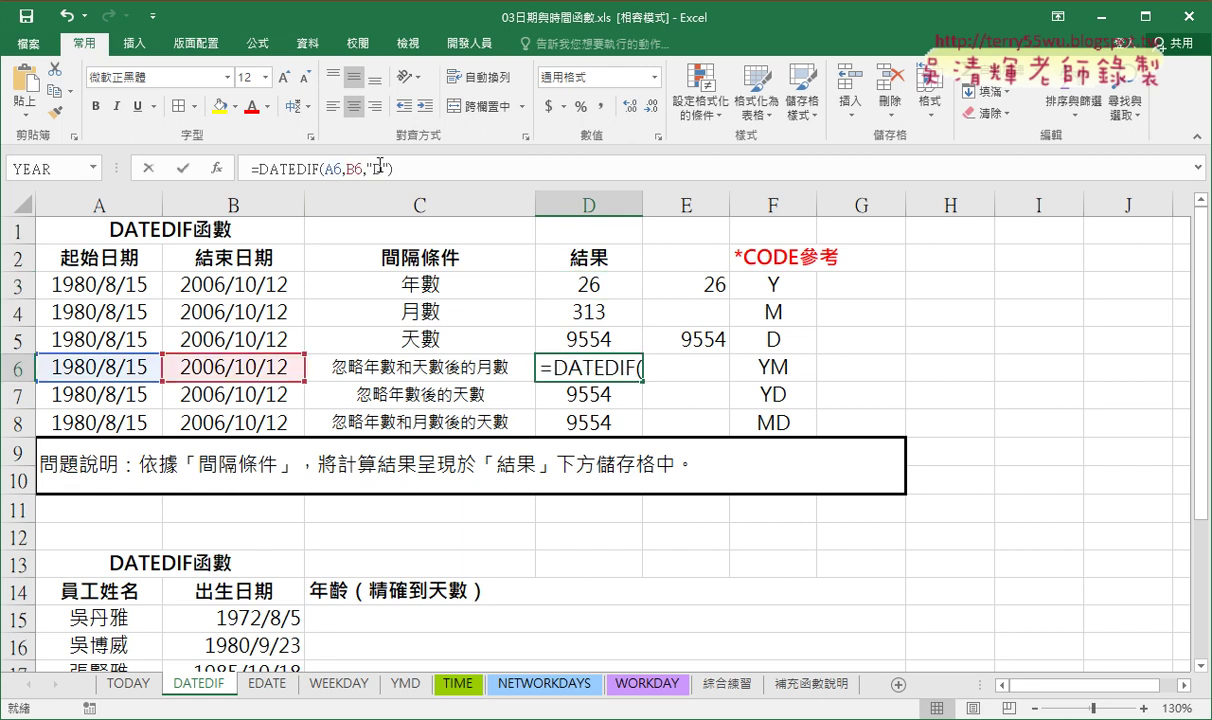
{"action": "double_click", "coordinate": [376, 168]}
{"action": "type", "text": "Y"}
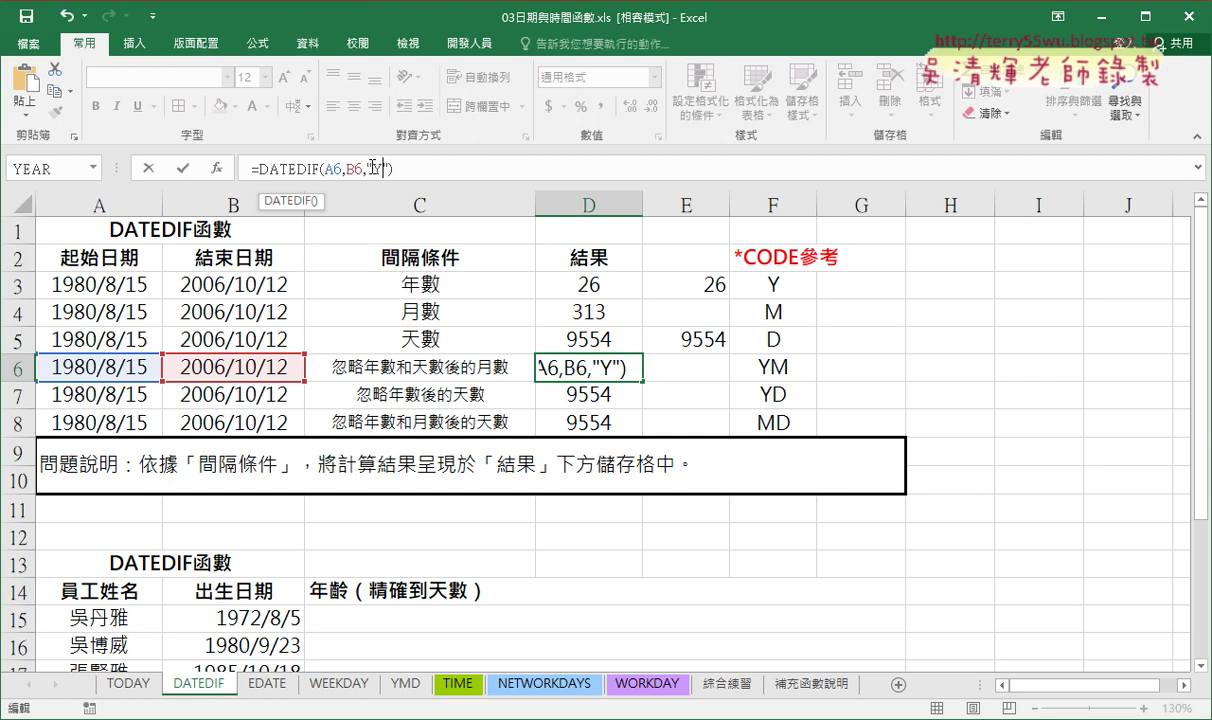
{"action": "type", "text": "M"}
{"action": "key", "text": "Return"}
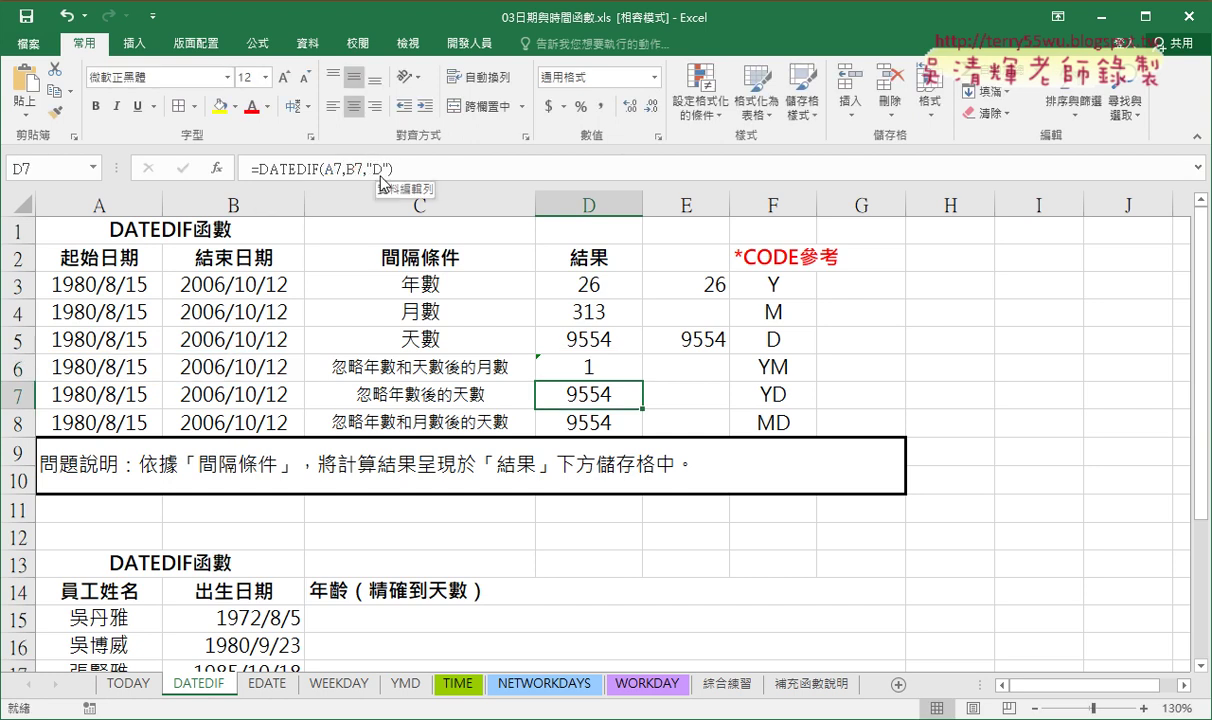
{"action": "left_click", "coordinate": [609, 366]}
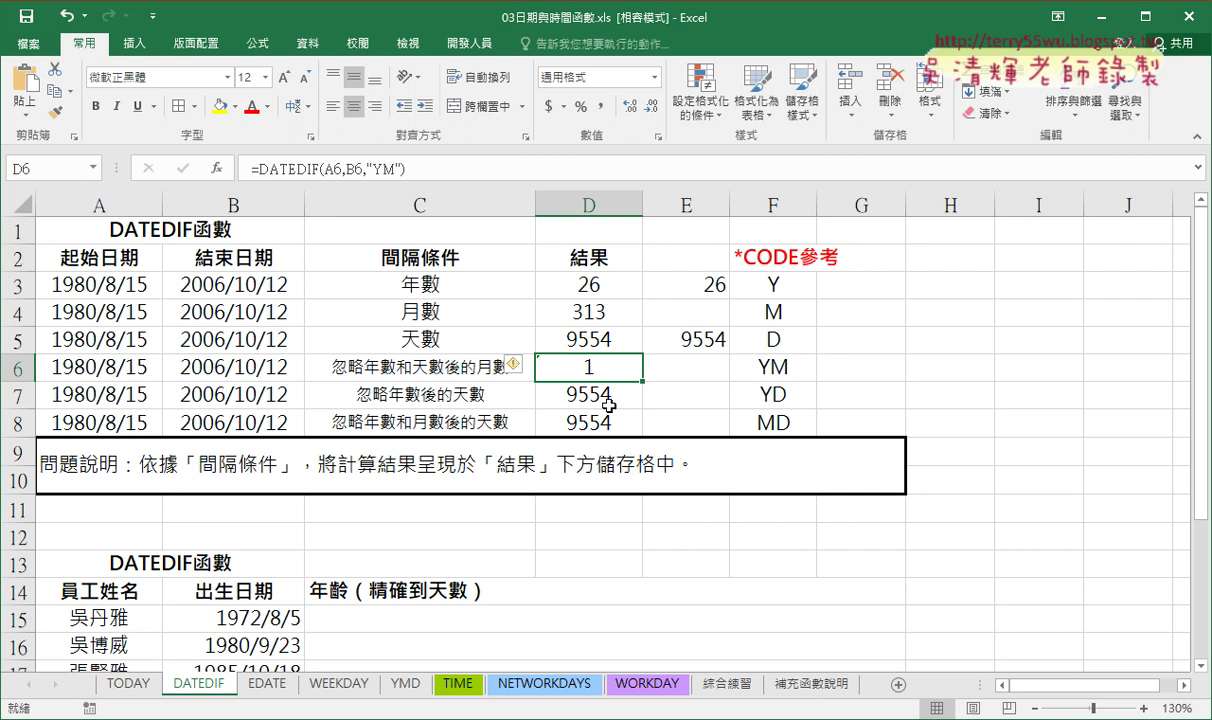
Change D7 to =DATEDIF(A7,B7,"YD") so it returns 58 days ignoring years.
{"action": "left_click", "coordinate": [576, 391]}
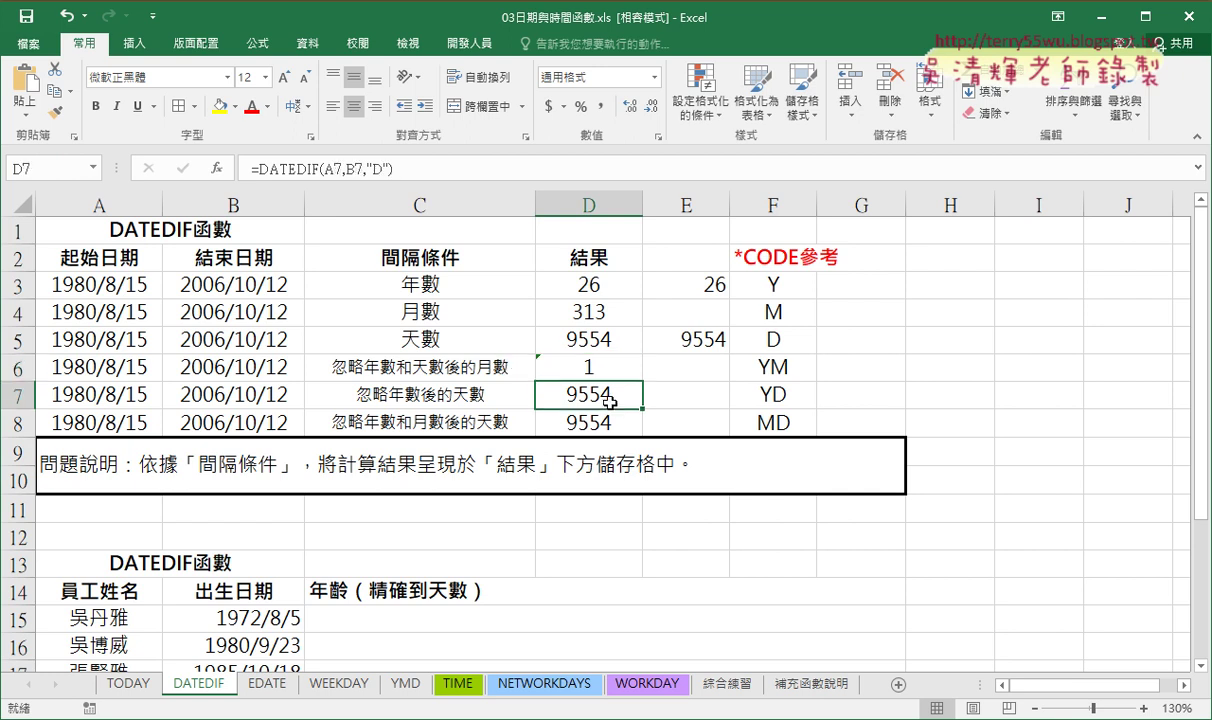
{"action": "left_click", "coordinate": [369, 168]}
{"action": "type", "text": "Y"}
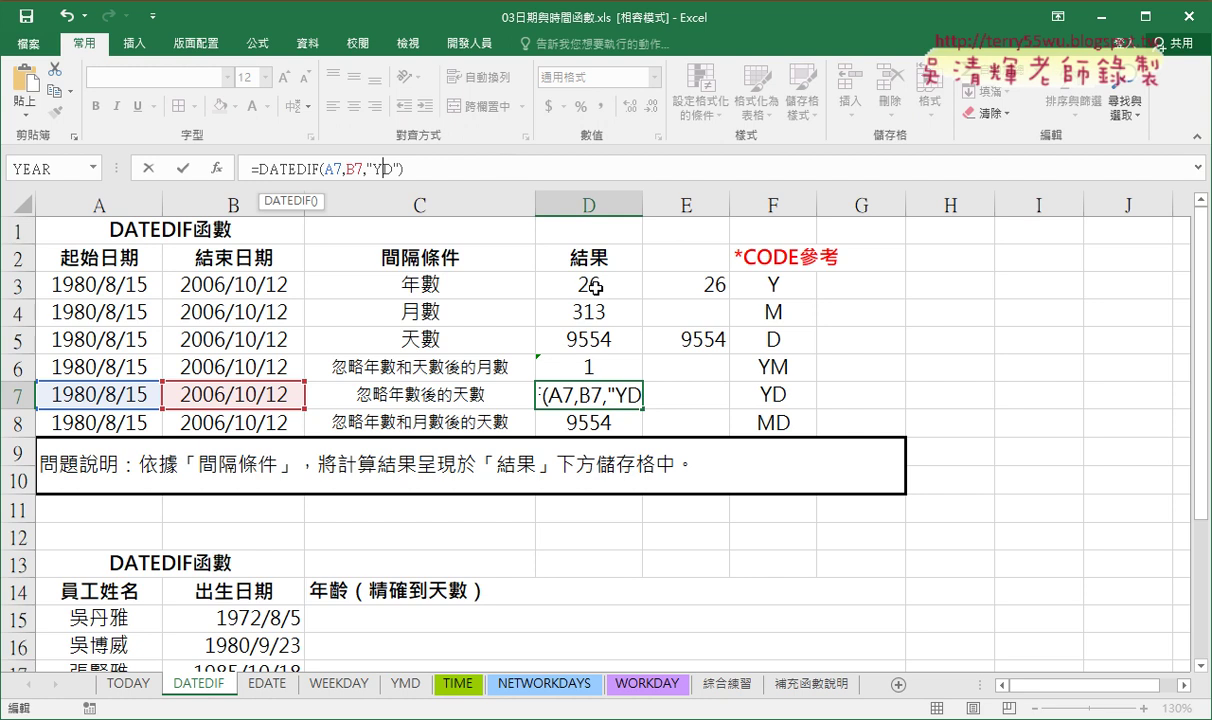
{"action": "key", "text": "Return"}
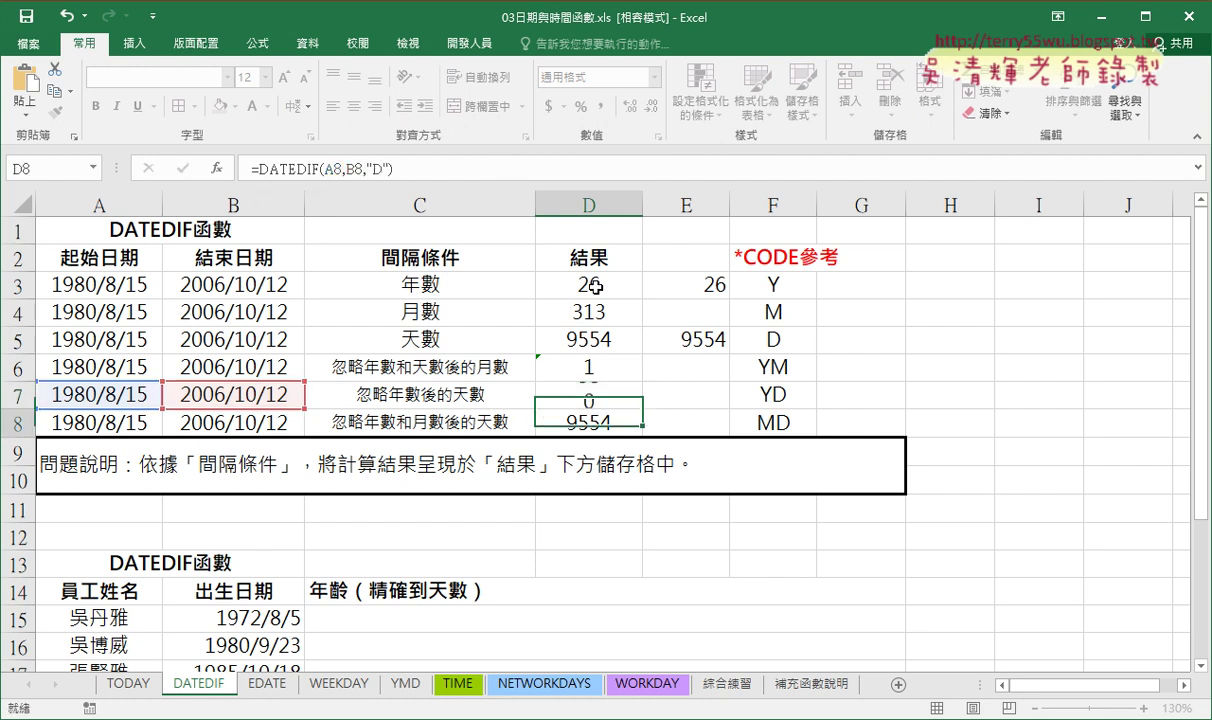
{"action": "left_click", "coordinate": [598, 392]}
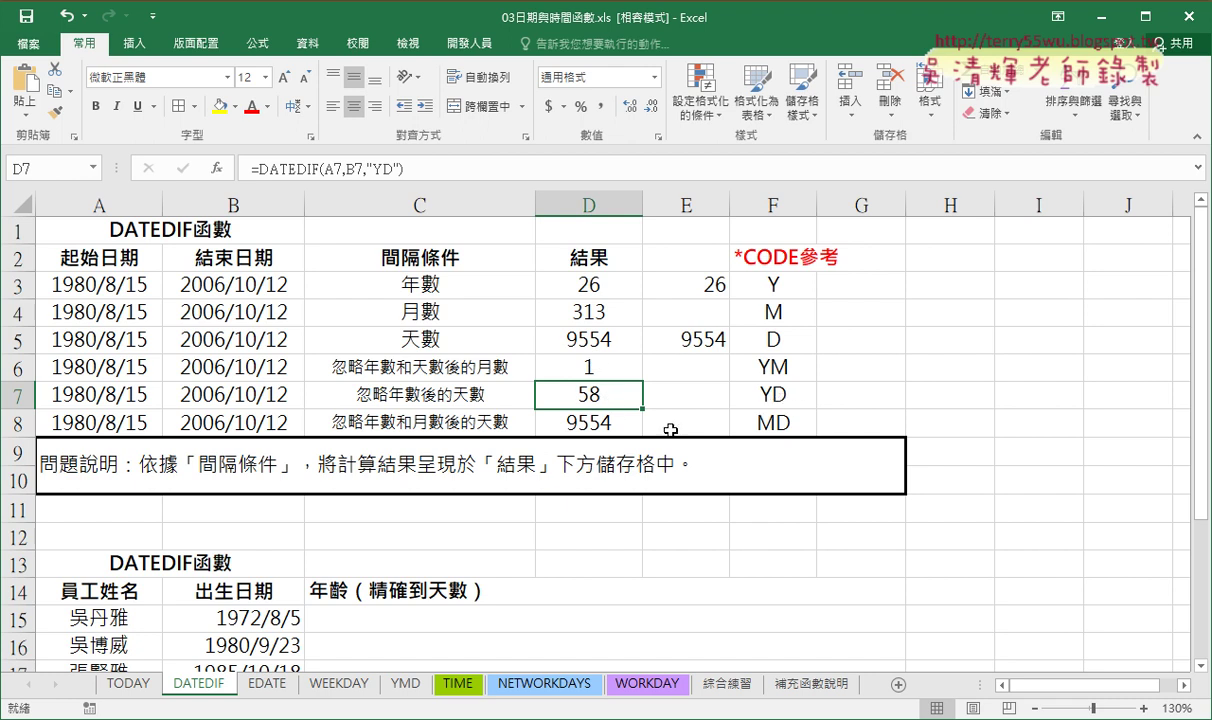
Change D8 to =DATEDIF(A8,B8,"MD"), giving 27.
{"action": "left_click", "coordinate": [585, 424]}
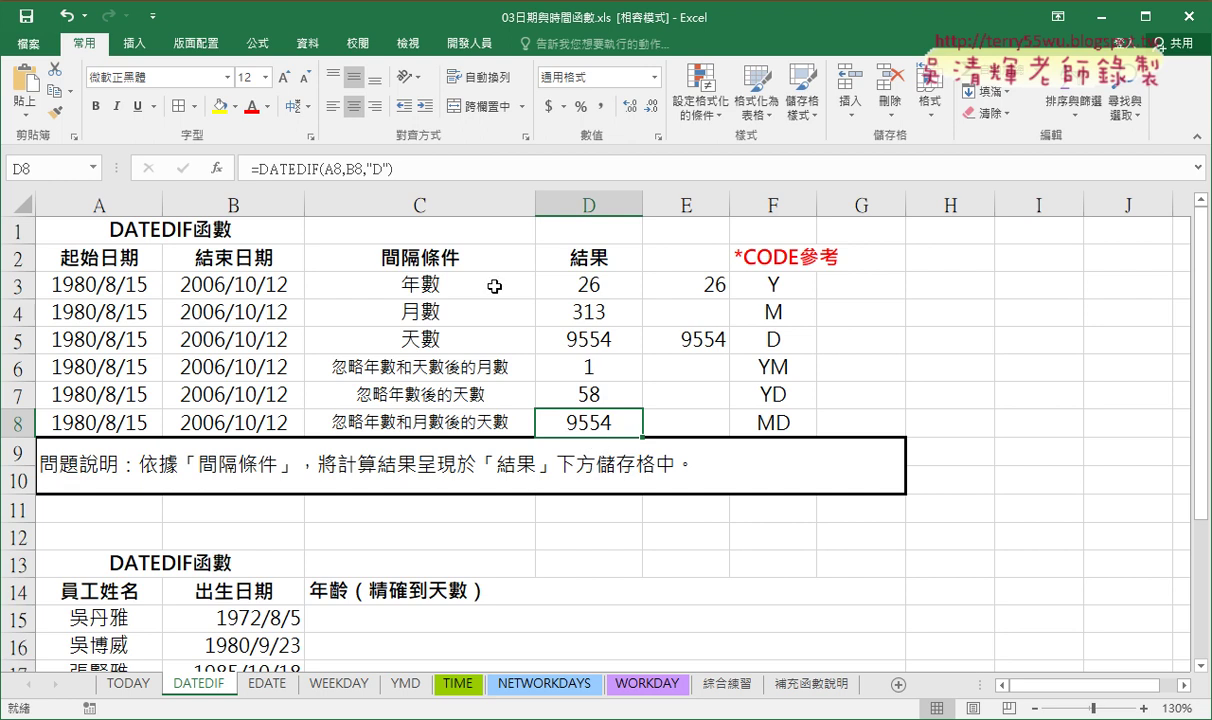
{"action": "left_click", "coordinate": [379, 172]}
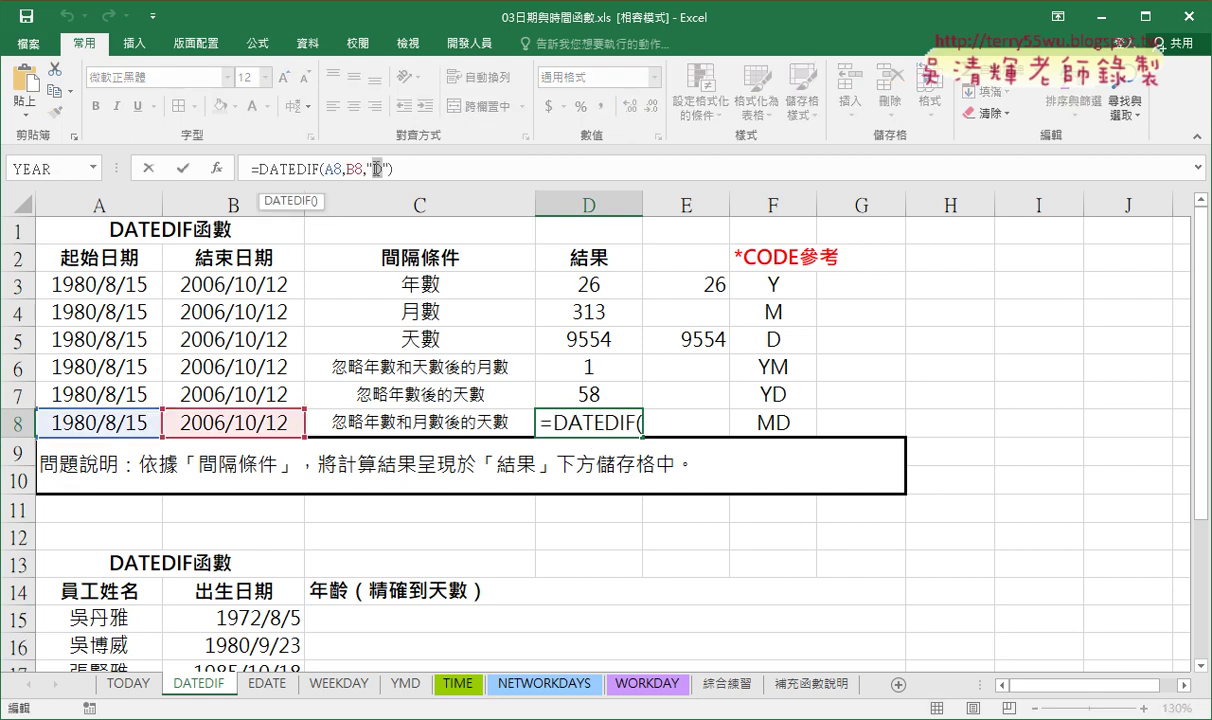
{"action": "type", "text": "M"}
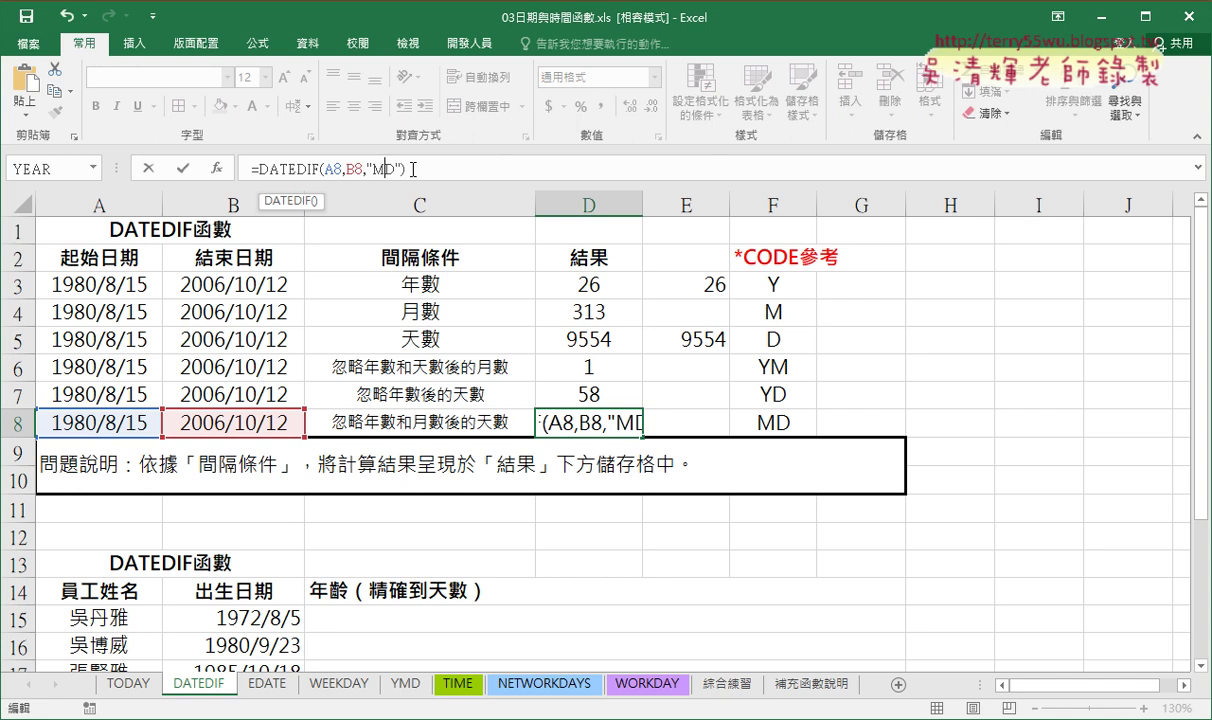
{"action": "key", "text": "Return"}
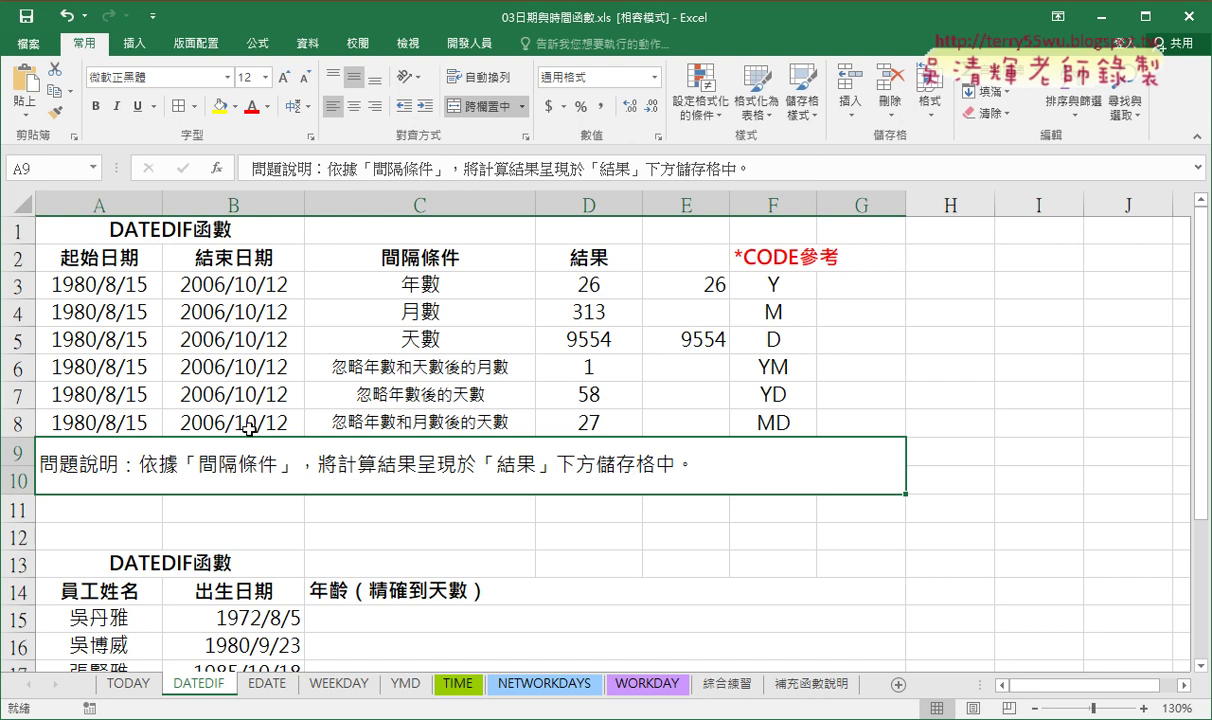
{"action": "left_click", "coordinate": [597, 426]}
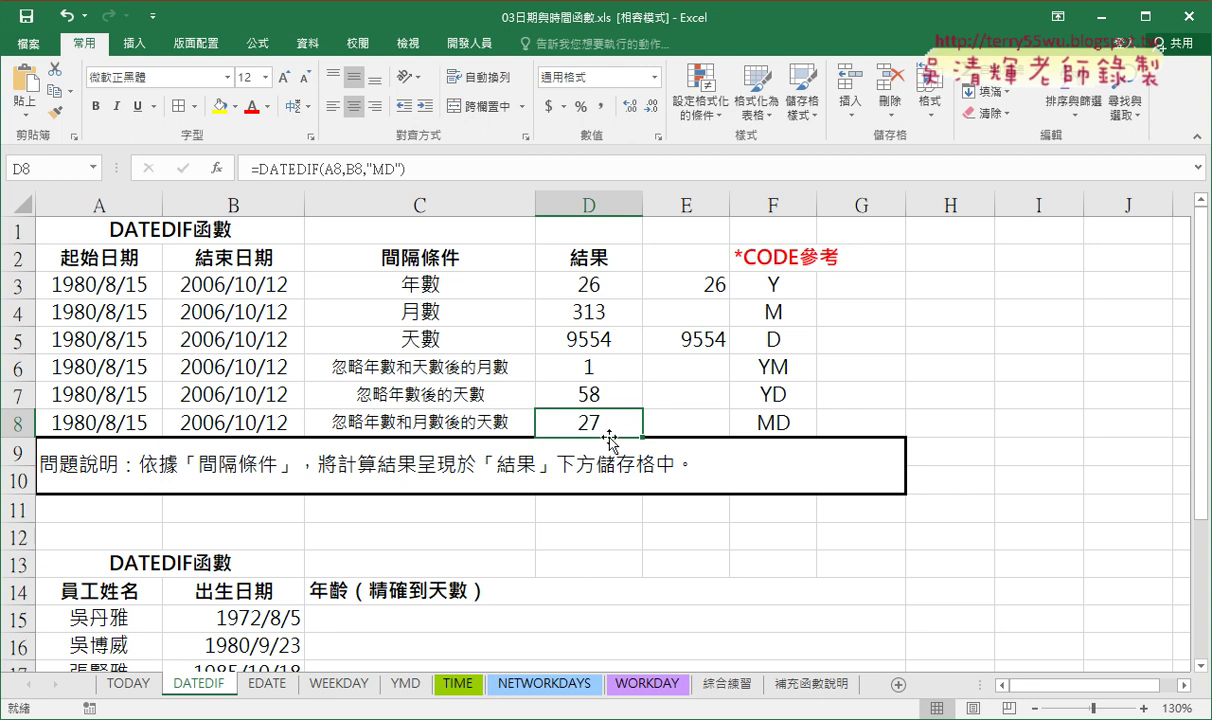
{"action": "scroll", "coordinate": [611, 439], "scroll_direction": "down", "scroll_amount": 1}
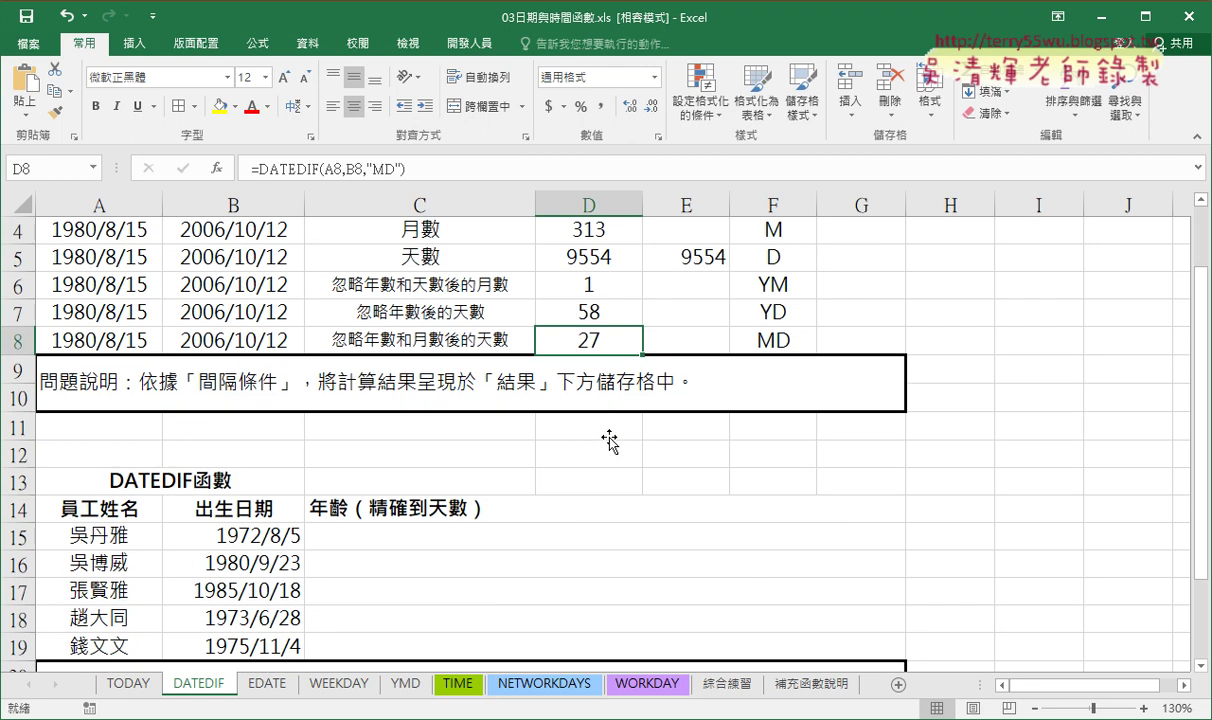
{"action": "scroll", "coordinate": [612, 439], "scroll_direction": "up", "scroll_amount": 1}
{"action": "left_click", "coordinate": [570, 284]}
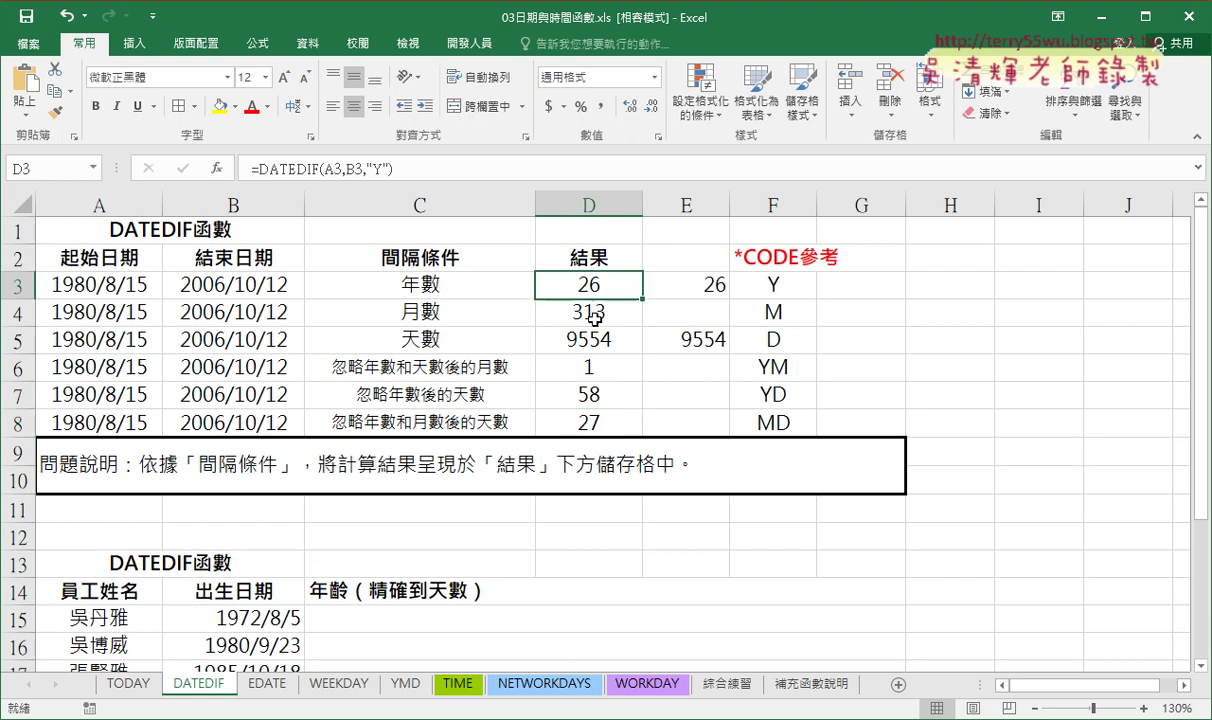
{"action": "left_click", "coordinate": [590, 367]}
{"action": "left_click", "coordinate": [592, 424]}
{"action": "scroll", "coordinate": [592, 424], "scroll_direction": "down", "scroll_amount": 2}
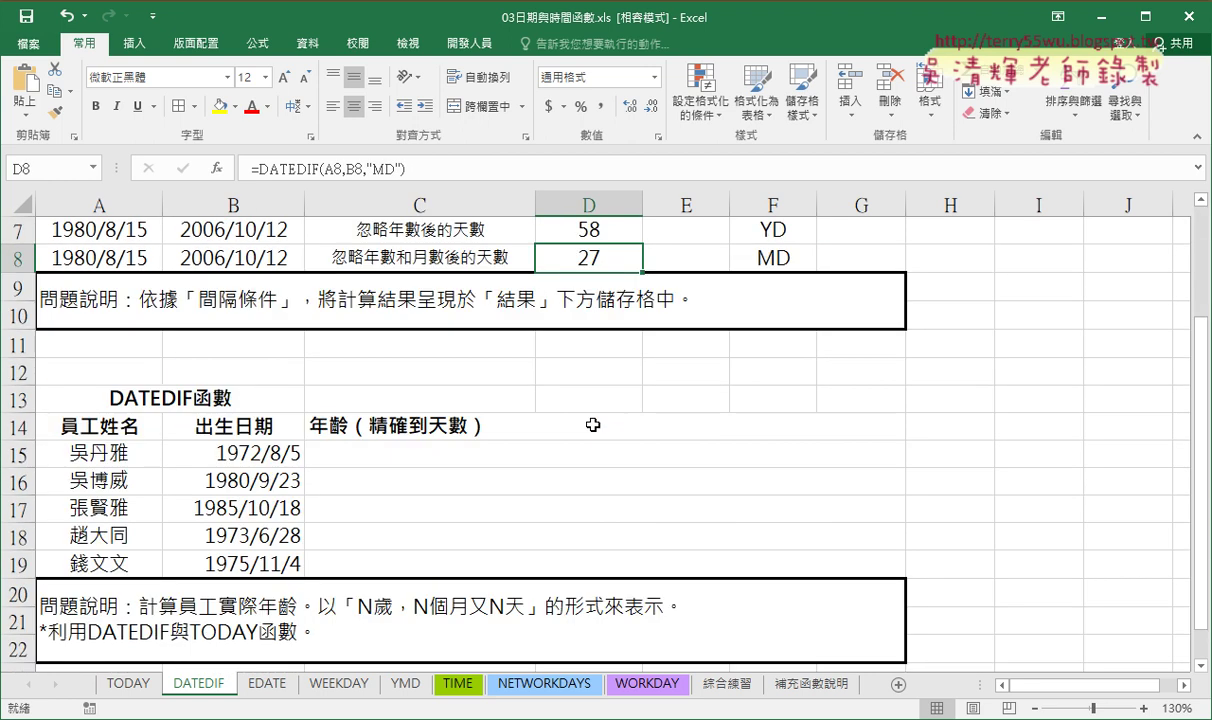
{"action": "scroll", "coordinate": [441, 420], "scroll_direction": "down", "scroll_amount": 1}
{"action": "left_click", "coordinate": [236, 366]}
{"action": "left_click", "coordinate": [398, 371]}
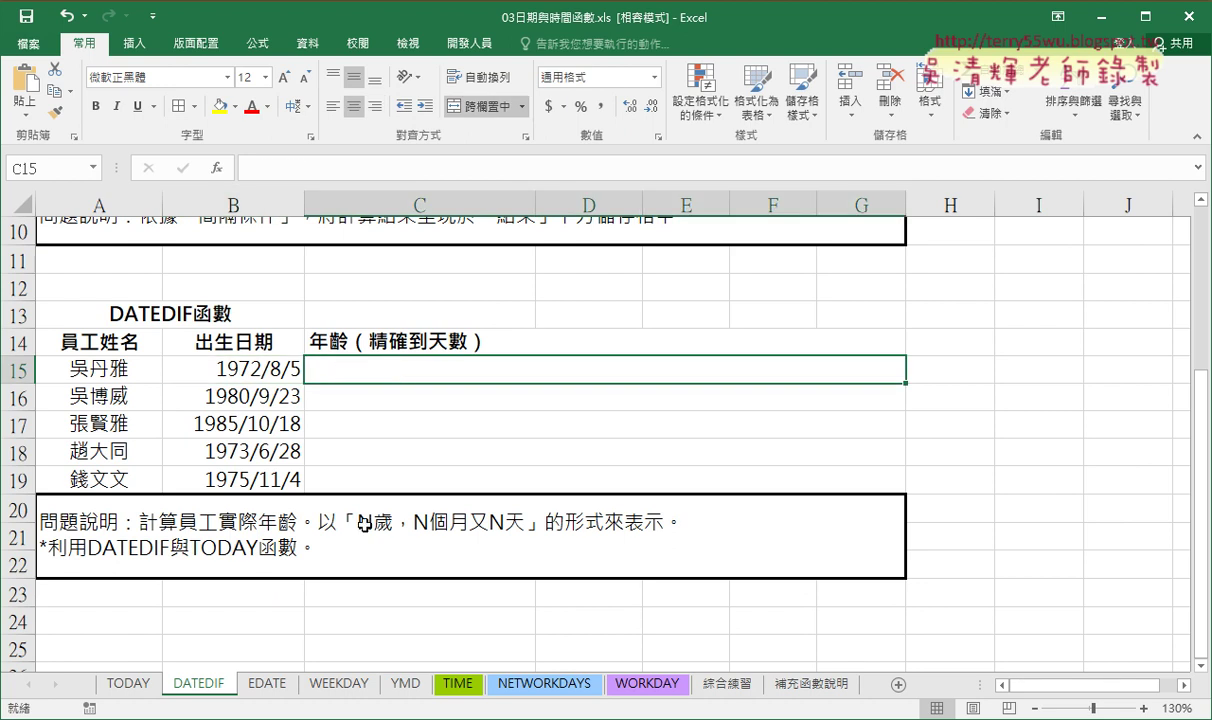
{"action": "left_click", "coordinate": [238, 360]}
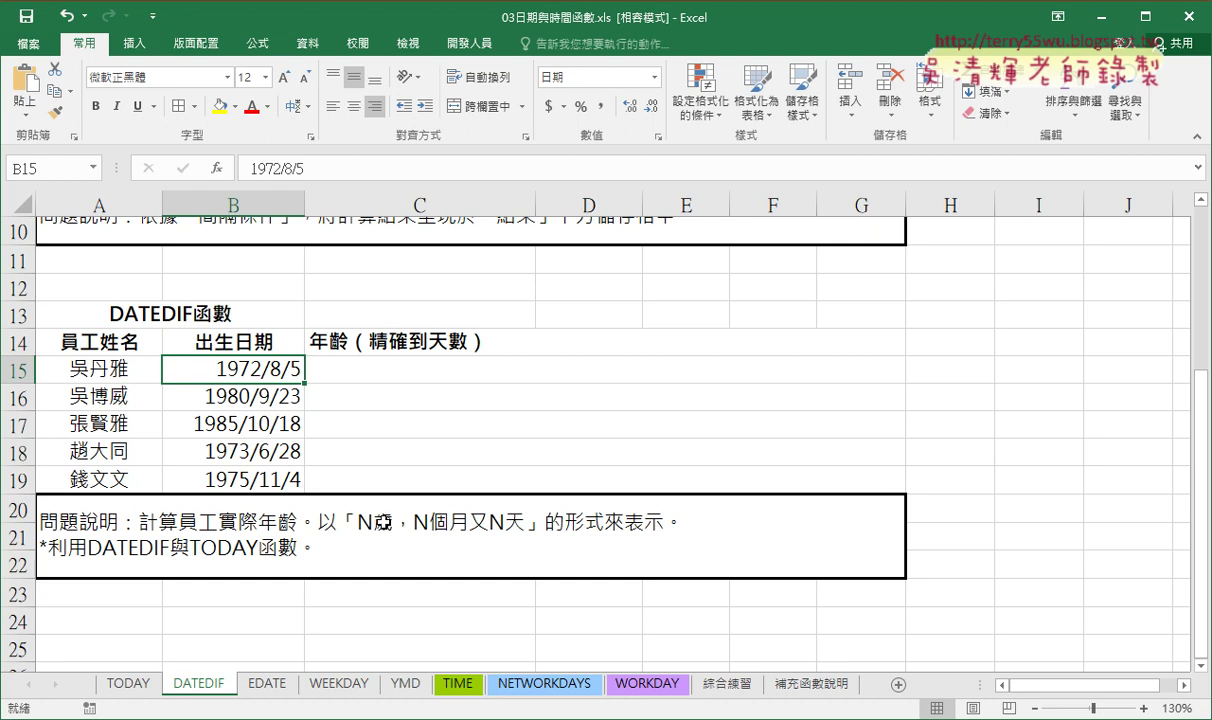
{"action": "left_click", "coordinate": [489, 365]}
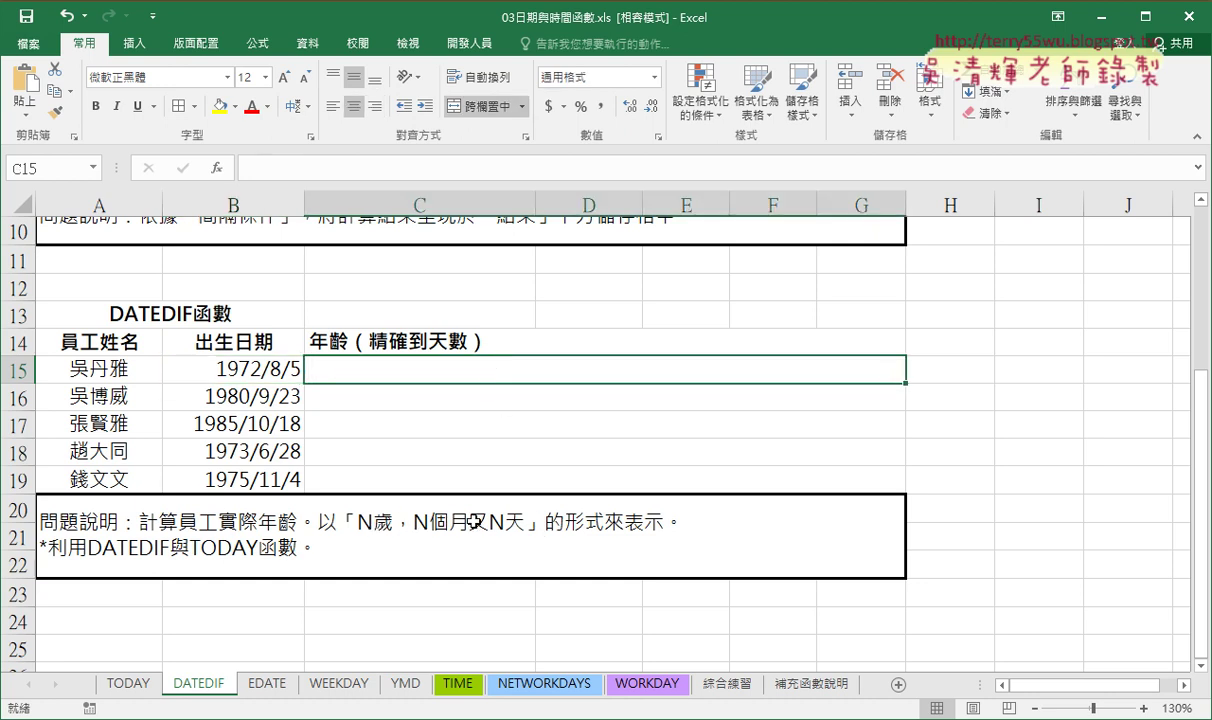
{"action": "scroll", "coordinate": [501, 502], "scroll_direction": "up", "scroll_amount": 3}
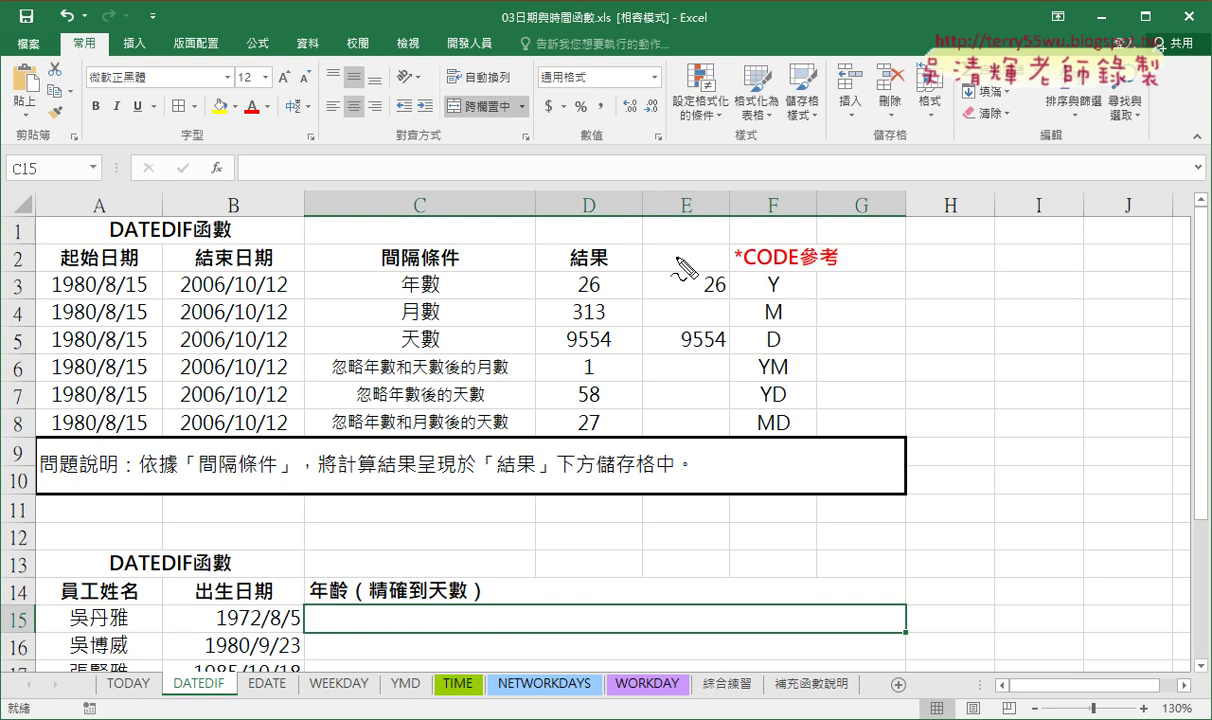
Circle D3, D6, D8 and the F3, F6, F8 codes in red, with an arrow down to C15.
{"action": "mouse_move", "coordinate": [596, 292]}
{"action": "left_mouse_down"}
{"action": "mouse_move", "coordinate": [600, 272]}
{"action": "mouse_move", "coordinate": [612, 284]}
{"action": "left_mouse_up"}
{"action": "mouse_move", "coordinate": [596, 358]}
{"action": "left_mouse_down"}
{"action": "mouse_move", "coordinate": [609, 370]}
{"action": "mouse_move", "coordinate": [609, 428]}
{"action": "left_mouse_up"}
{"action": "left_click_drag", "start_coordinate": [792, 274], "coordinate": [770, 271]}
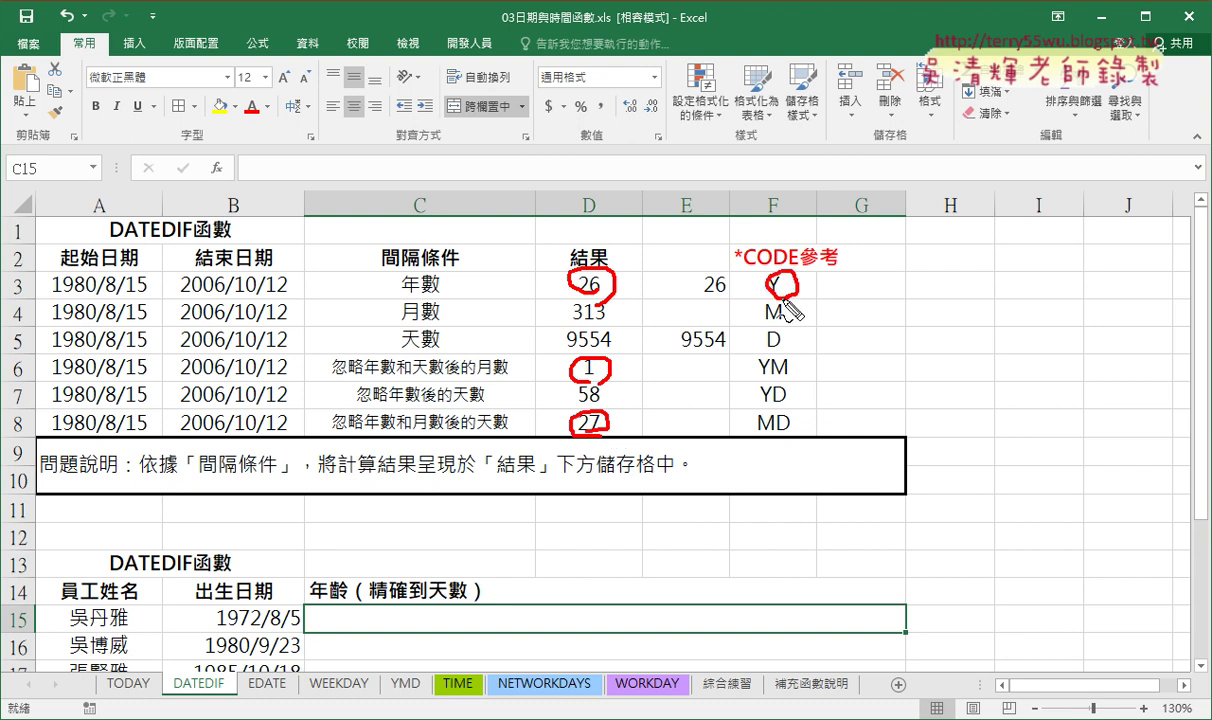
{"action": "mouse_move", "coordinate": [765, 345]}
{"action": "left_mouse_down"}
{"action": "mouse_move", "coordinate": [780, 357]}
{"action": "mouse_move", "coordinate": [760, 362]}
{"action": "left_mouse_up"}
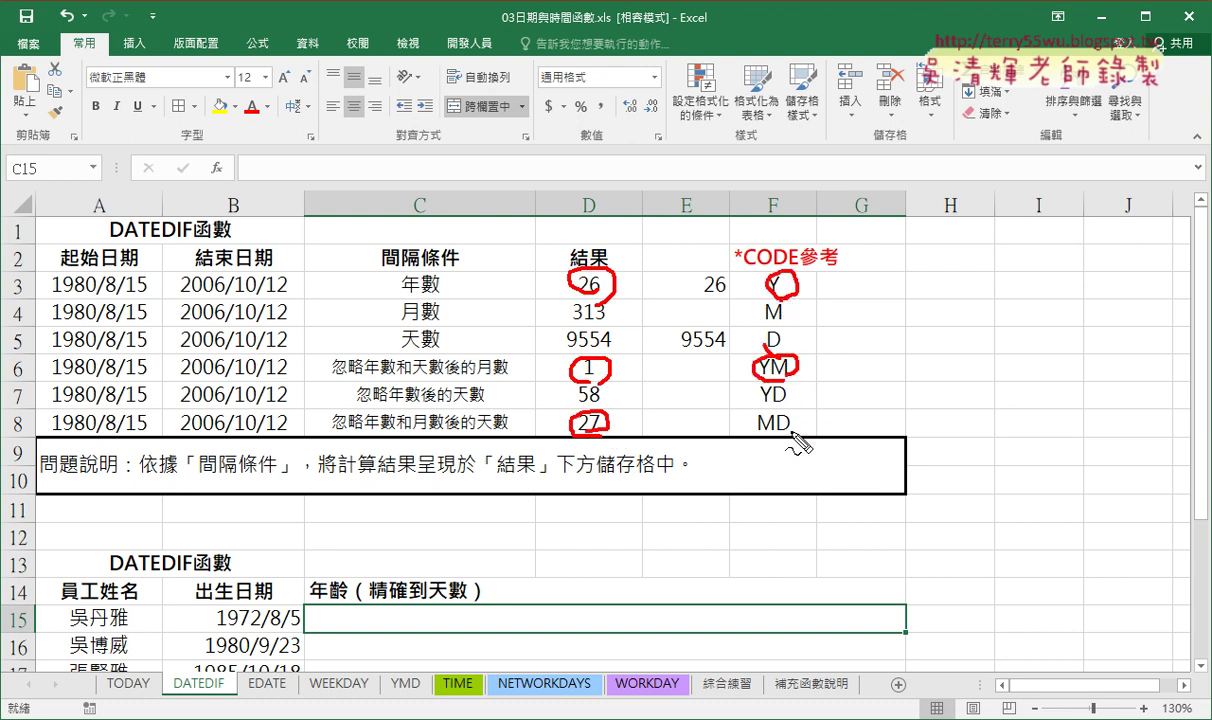
{"action": "mouse_move", "coordinate": [760, 410]}
{"action": "left_mouse_down"}
{"action": "mouse_move", "coordinate": [786, 428]}
{"action": "mouse_move", "coordinate": [558, 580]}
{"action": "mouse_move", "coordinate": [600, 562]}
{"action": "left_mouse_up"}
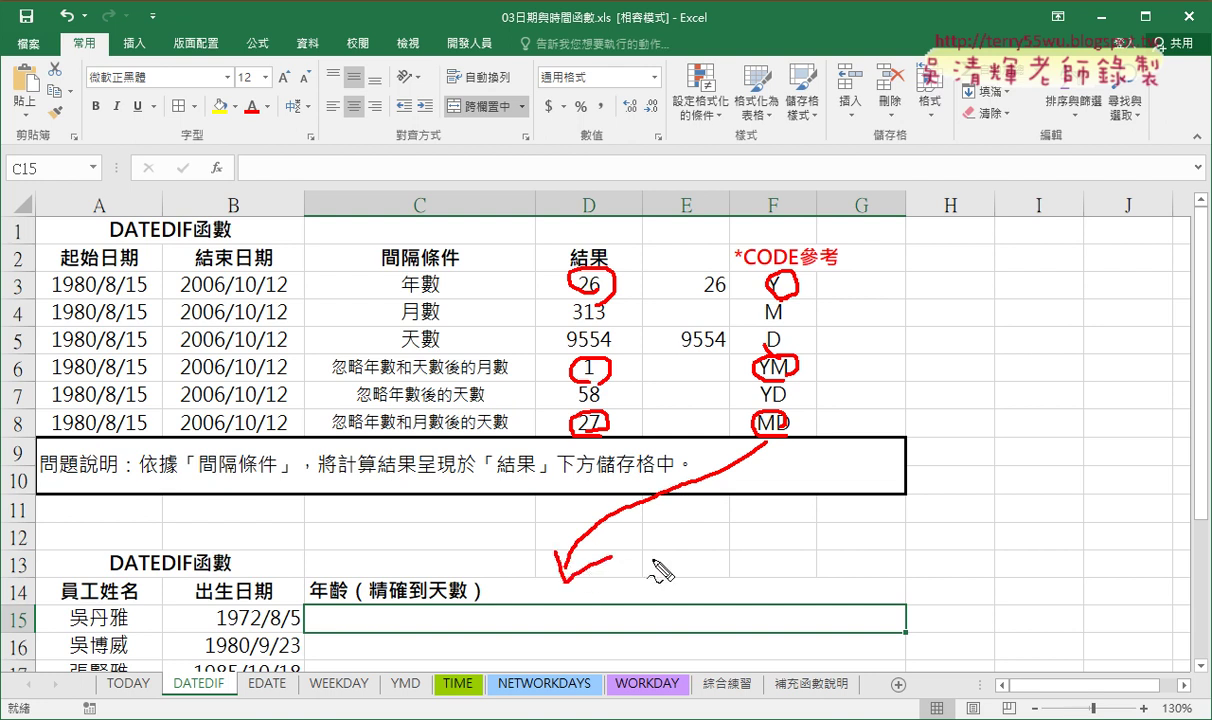